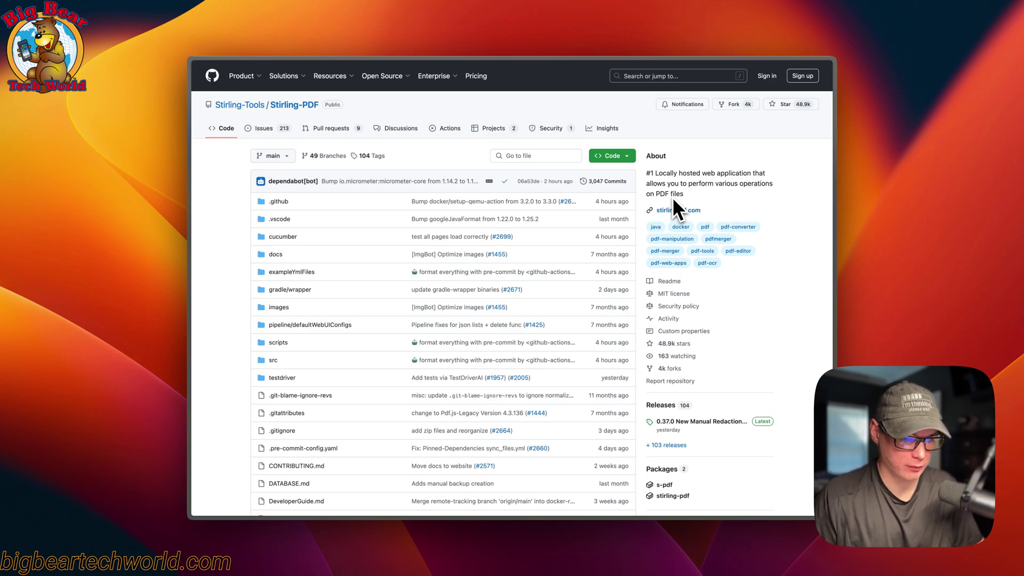
Read through the Stirling-PDF repository's README, covering its introduction, feature lists, PDF operations and supported languages
scroll(648, 216, "down", 10)
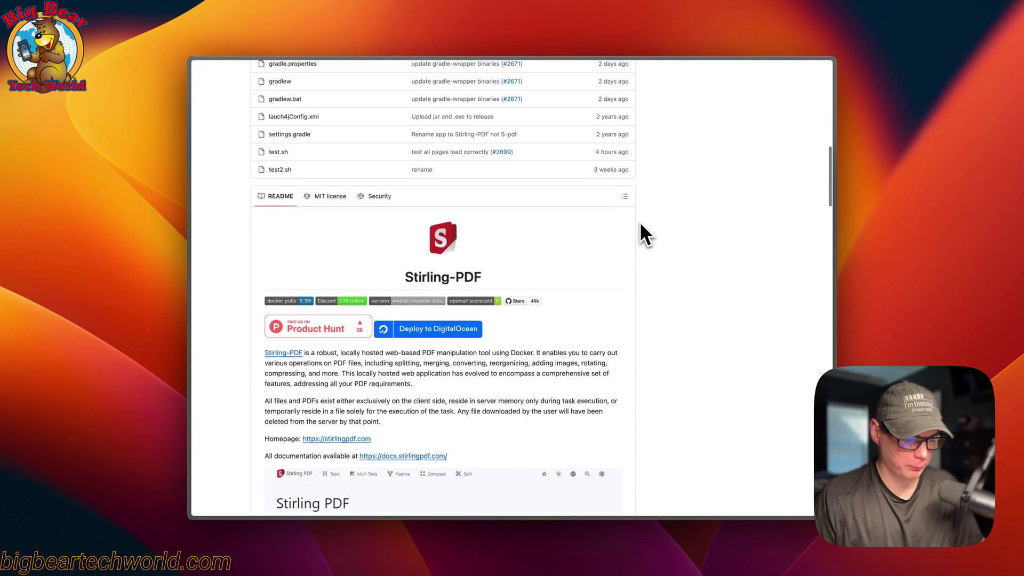
scroll(640, 225, "down", 5)
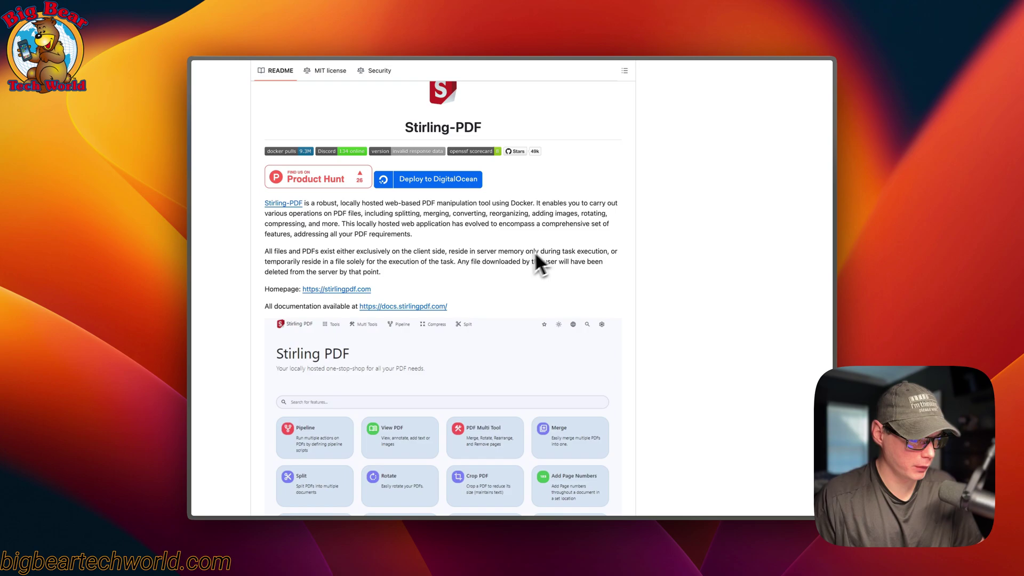
scroll(496, 266, "down", 7)
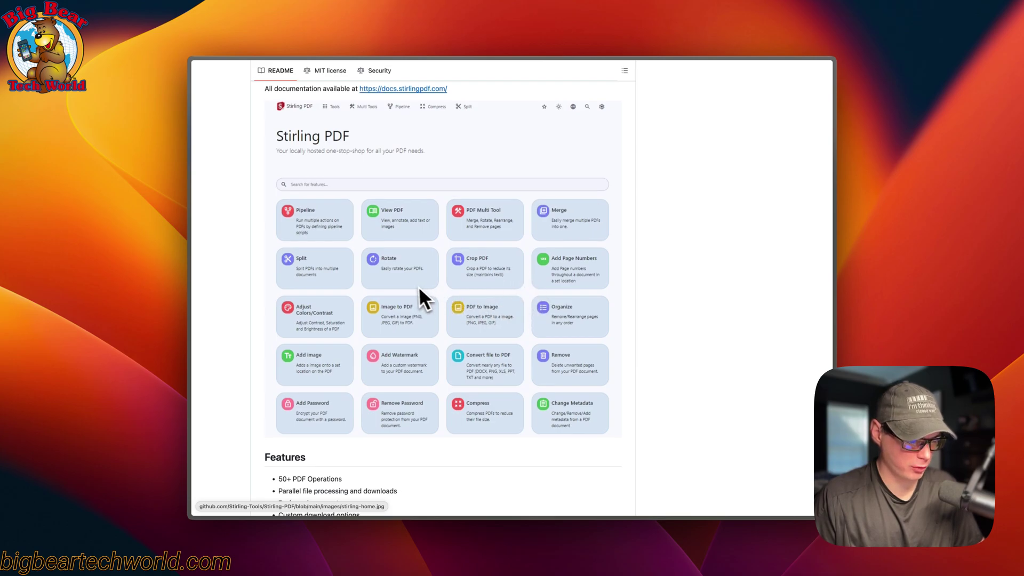
scroll(411, 288, "down", 5)
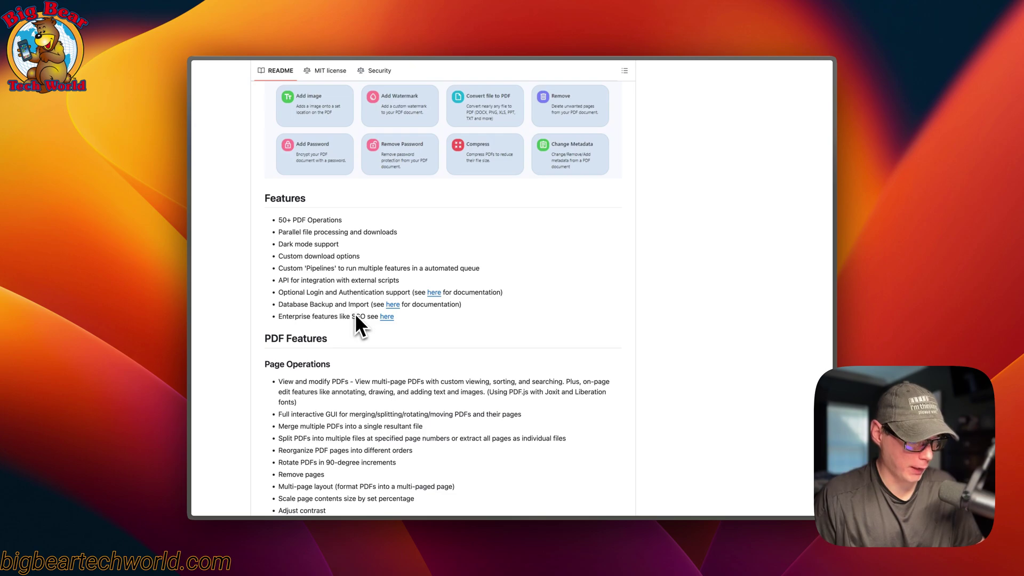
scroll(352, 398, "down", 15)
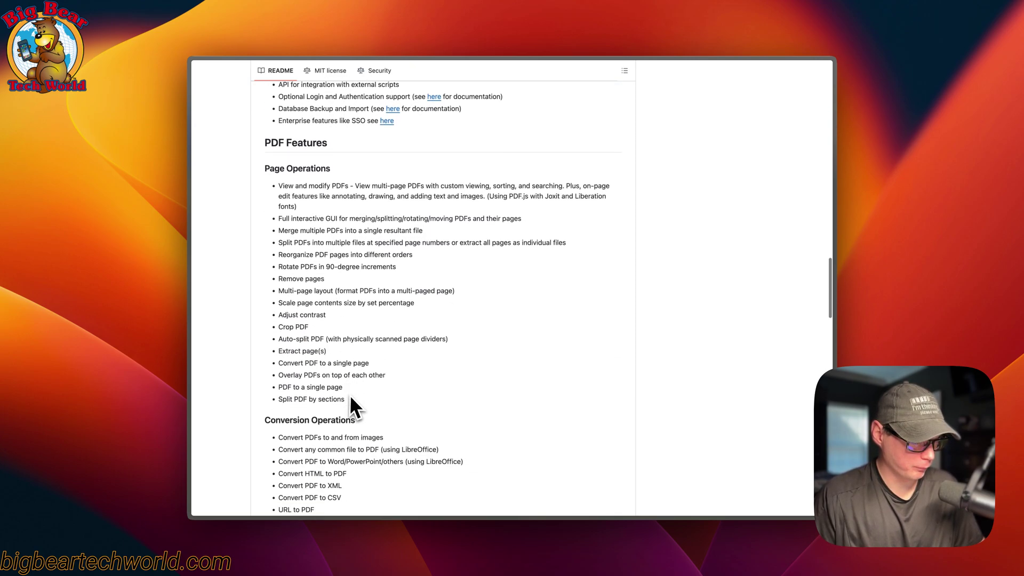
scroll(354, 401, "down", 4)
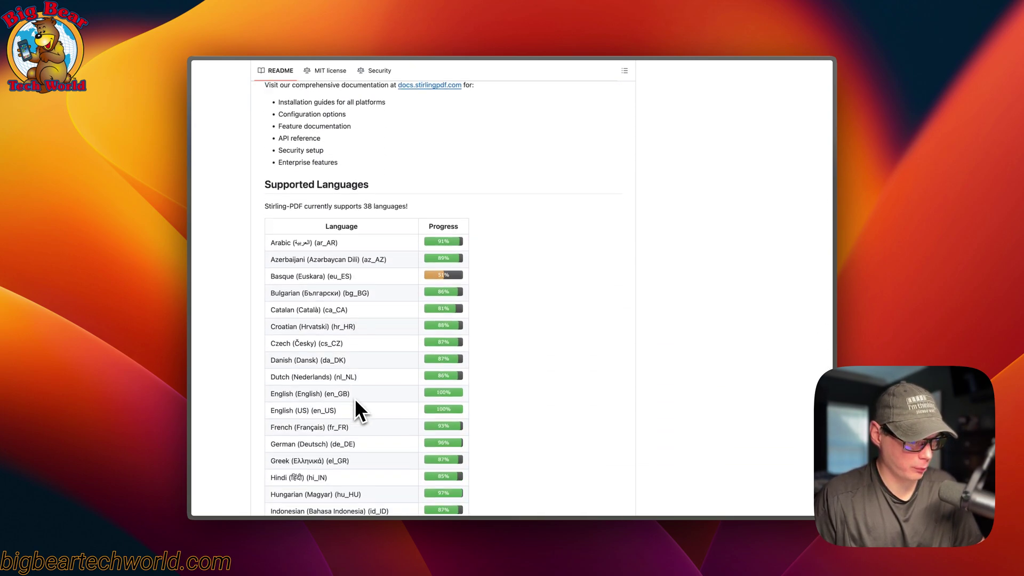
scroll(355, 401, "up", 20)
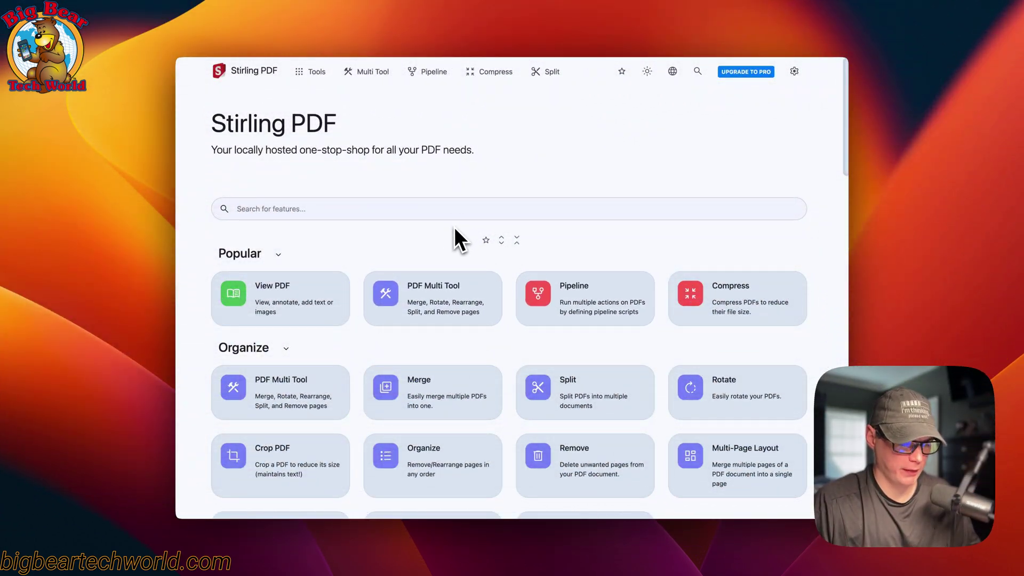
Switch to the Stirling PDF web app and look over its full tools list and the home page's tool categories down to Advanced
left_click(311, 72)
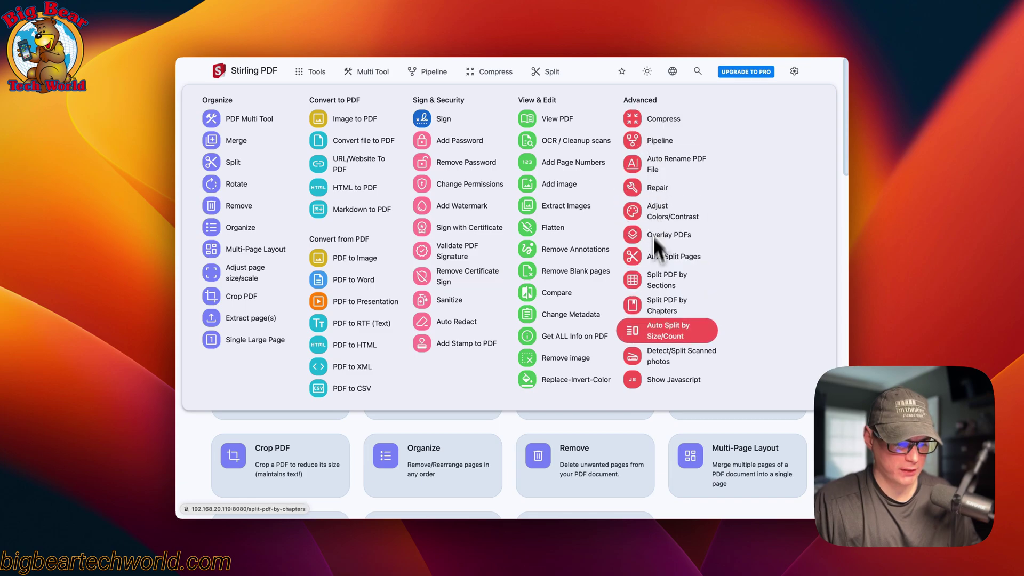
scroll(509, 419, "down", 15)
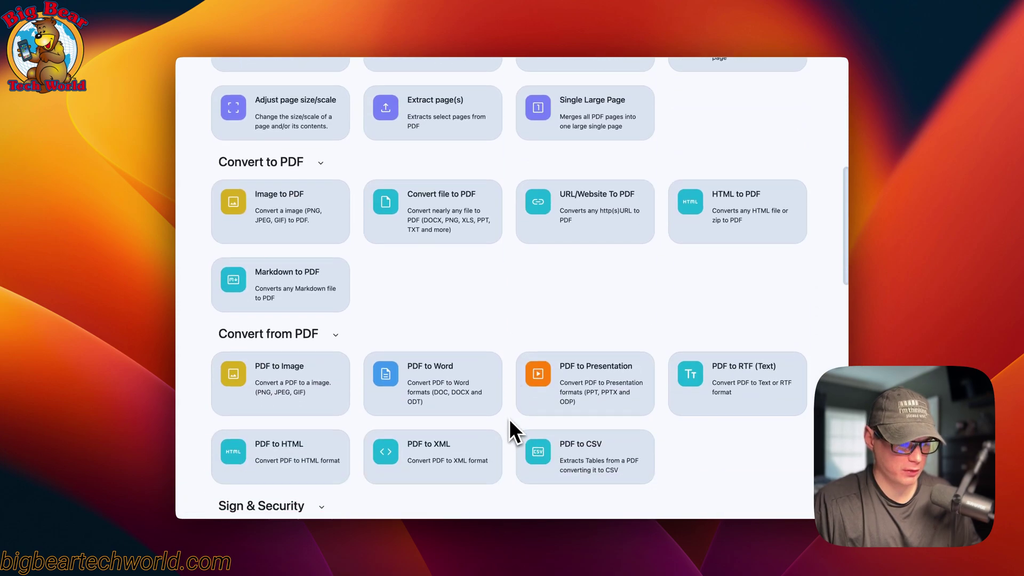
scroll(507, 419, "down", 12)
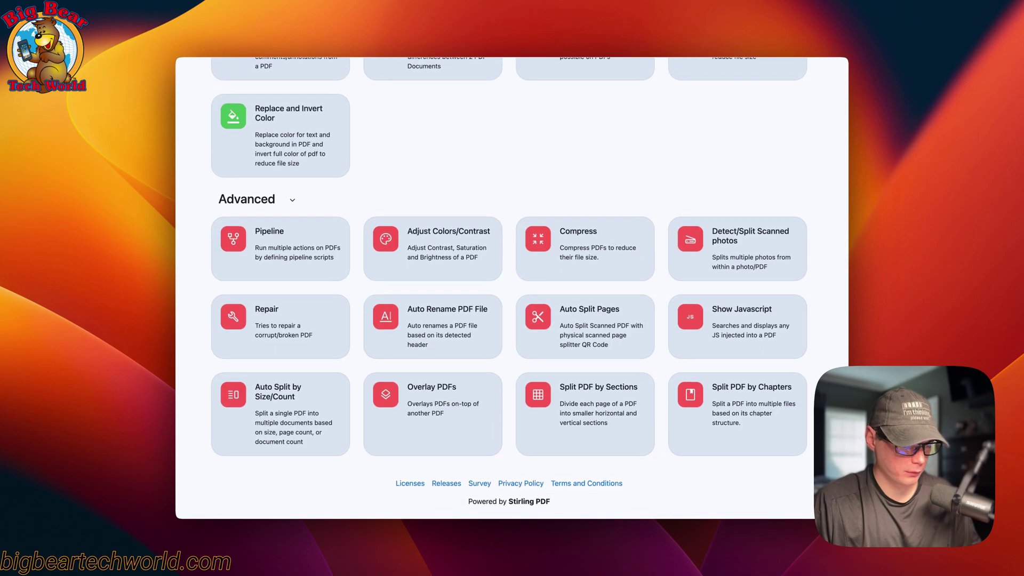
scroll(507, 419, "up", 20)
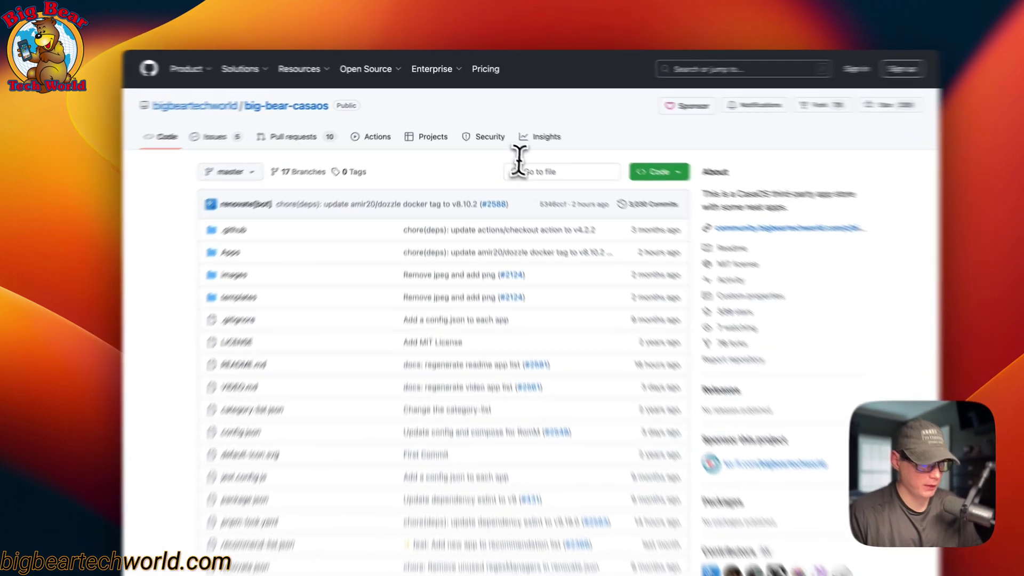
In the big-bear-casaos repository, search the files for "stir" and open Apps/stirling-pdf/docker-compose.yml
left_click(516, 154)
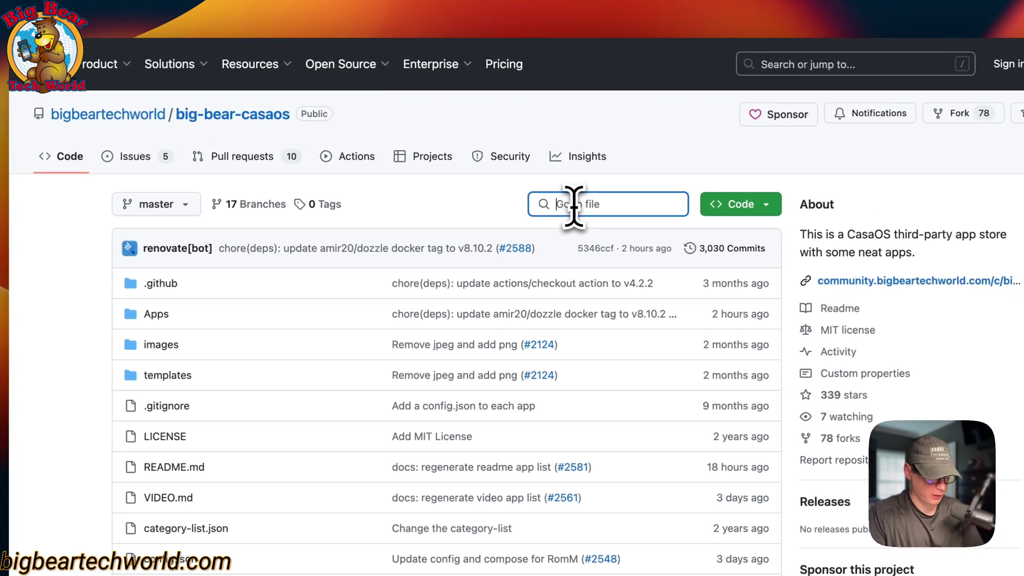
type("stir")
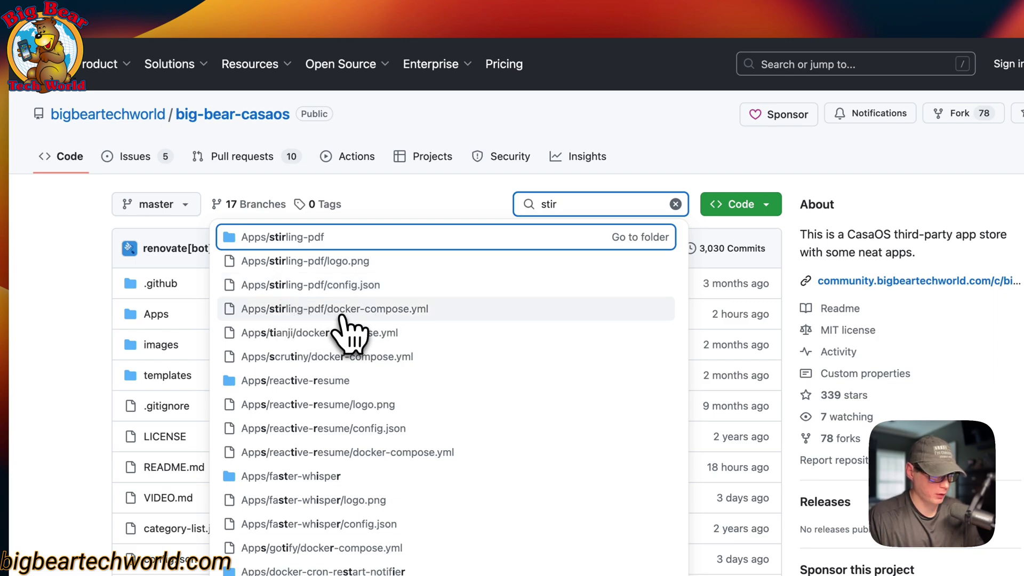
left_click(380, 313)
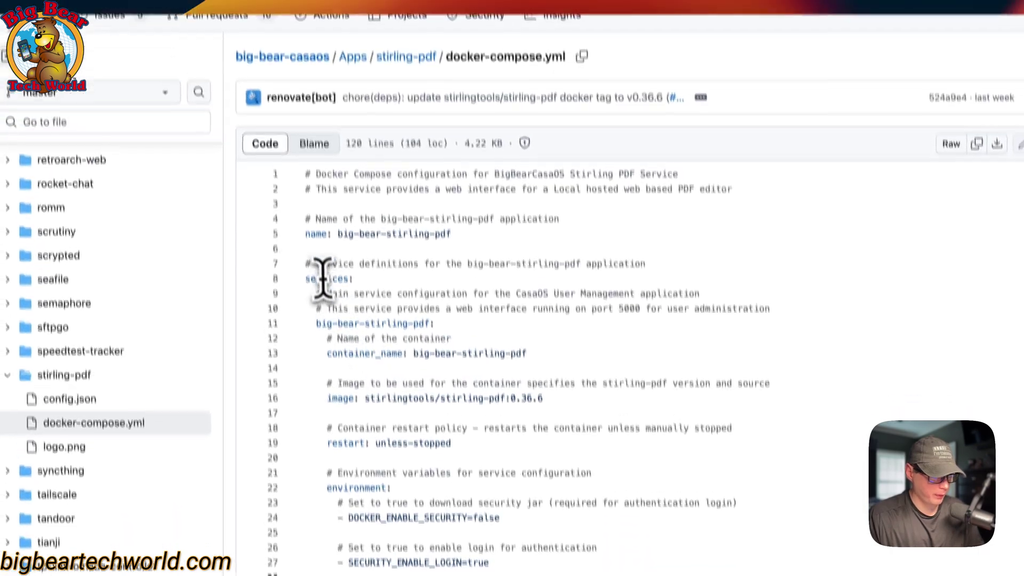
Examine the compose file's application name, services section, big-bear-stirling-pdf service and container name by highlighting each line
left_click_drag(305, 234, 452, 233)
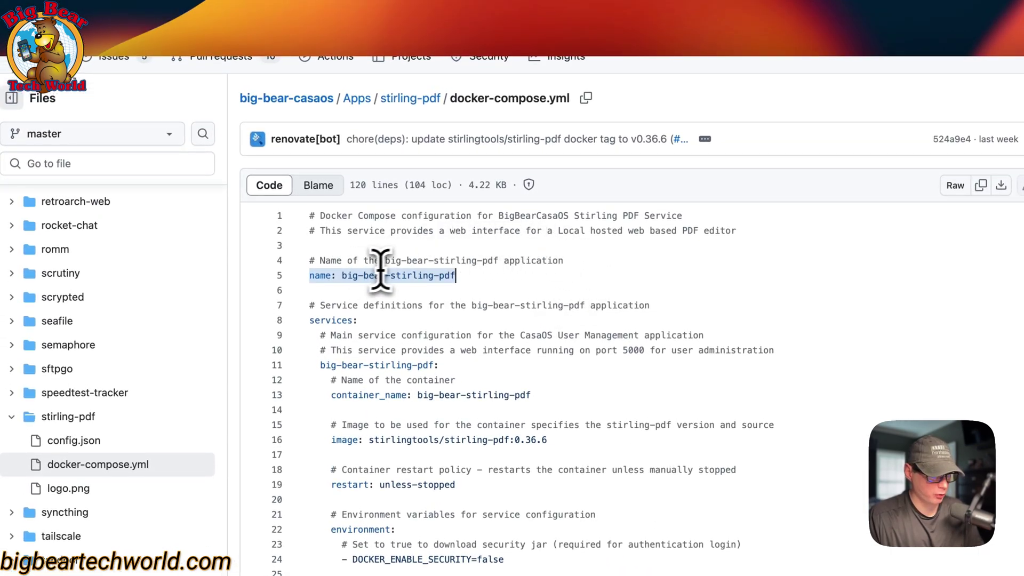
scroll(447, 276, "down", 3)
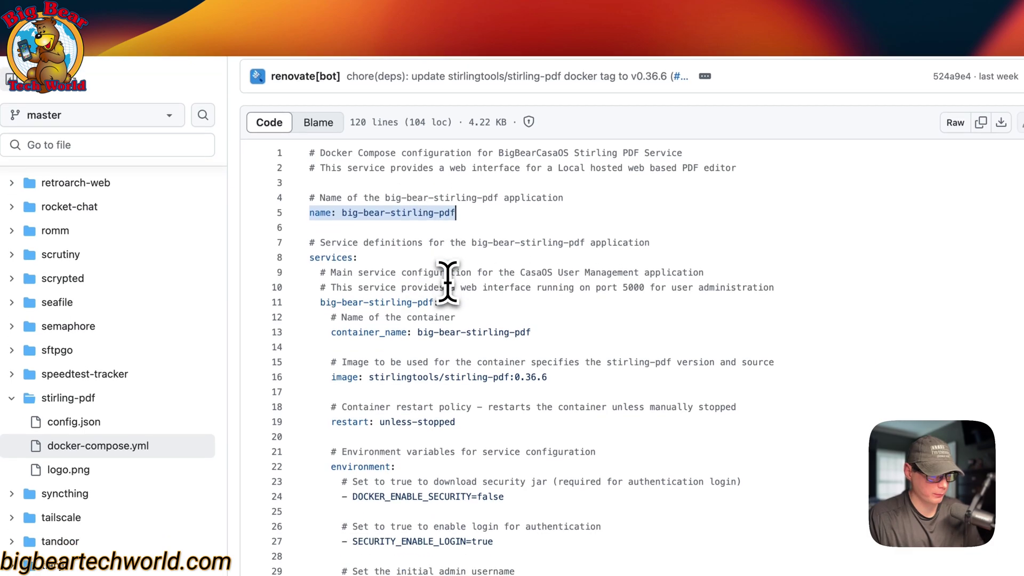
left_click_drag(308, 150, 420, 151)
scroll(405, 192, "up", 3)
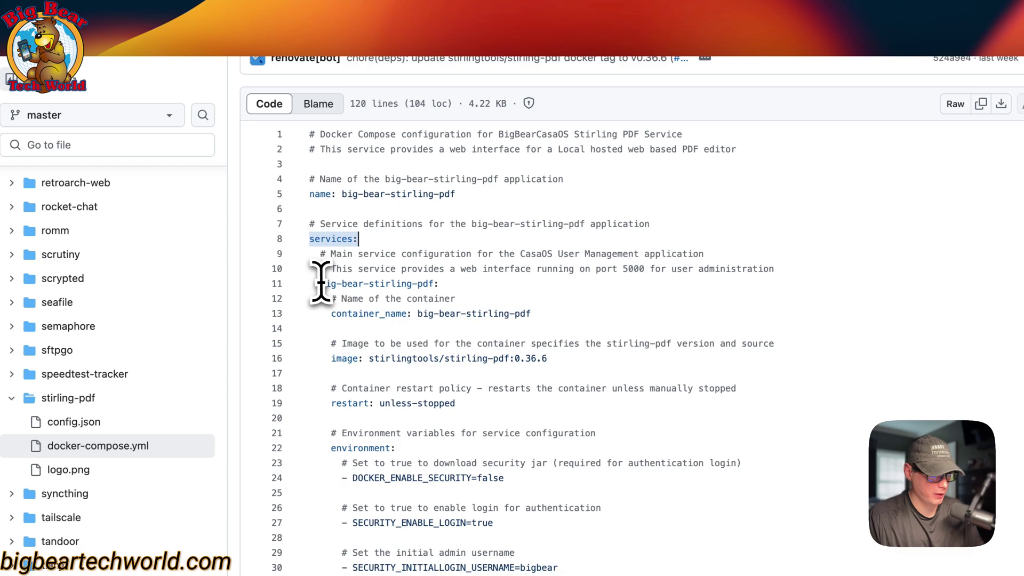
left_click_drag(320, 284, 502, 285)
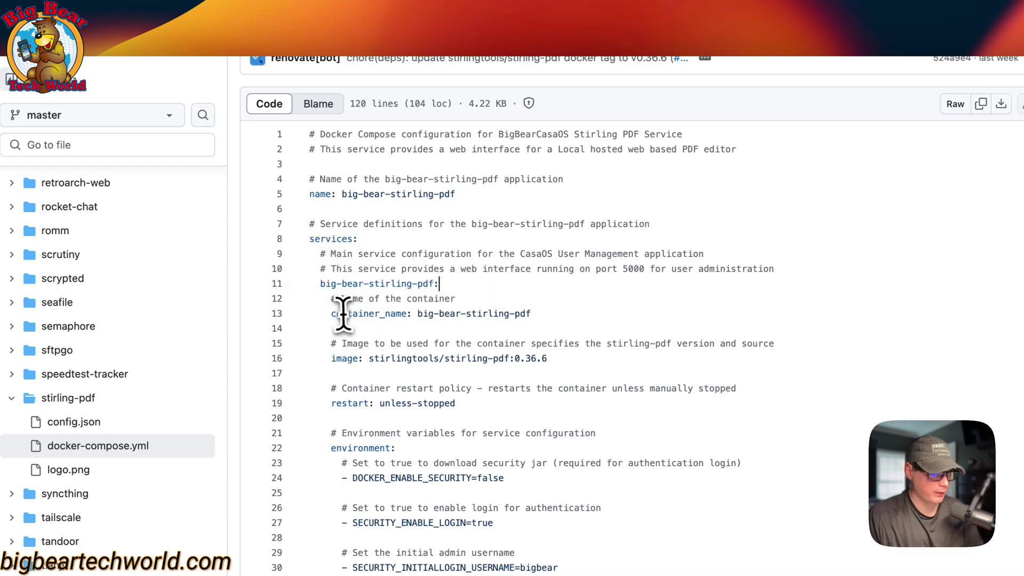
left_click_drag(343, 313, 600, 313)
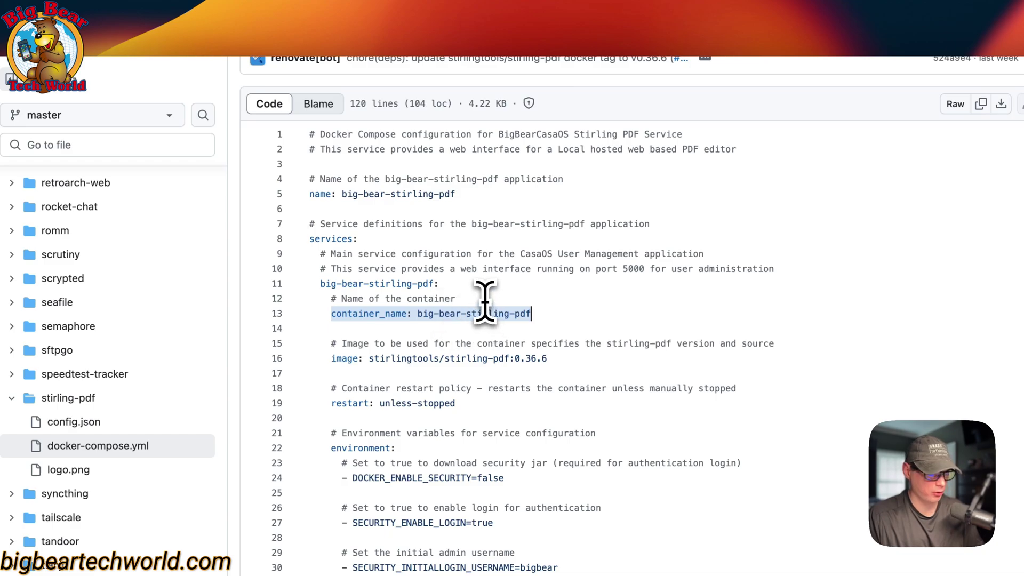
Examine the container image line with its version tag and the restart policy in the compose file
scroll(485, 304, "down", 3)
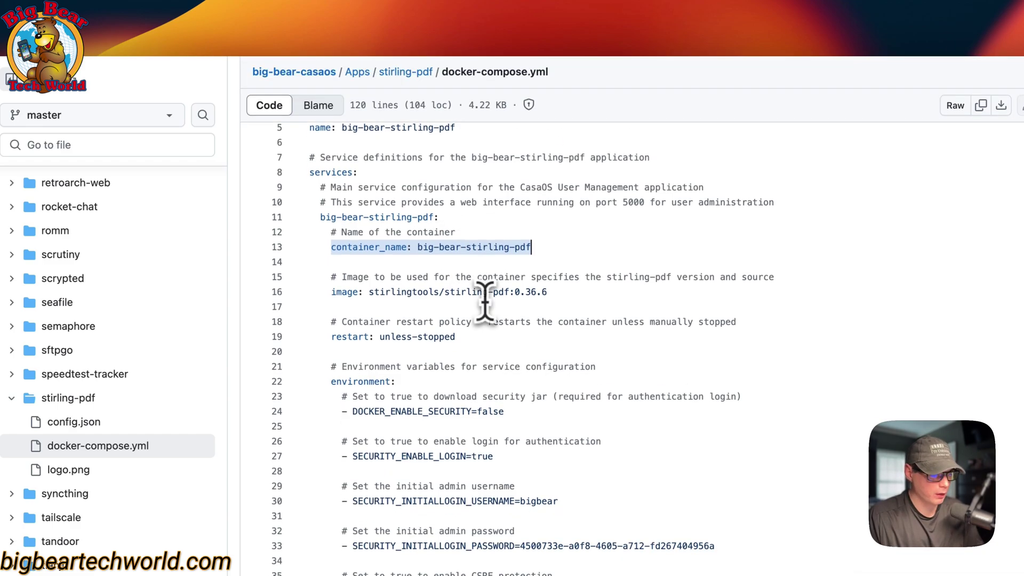
left_click_drag(331, 290, 692, 292)
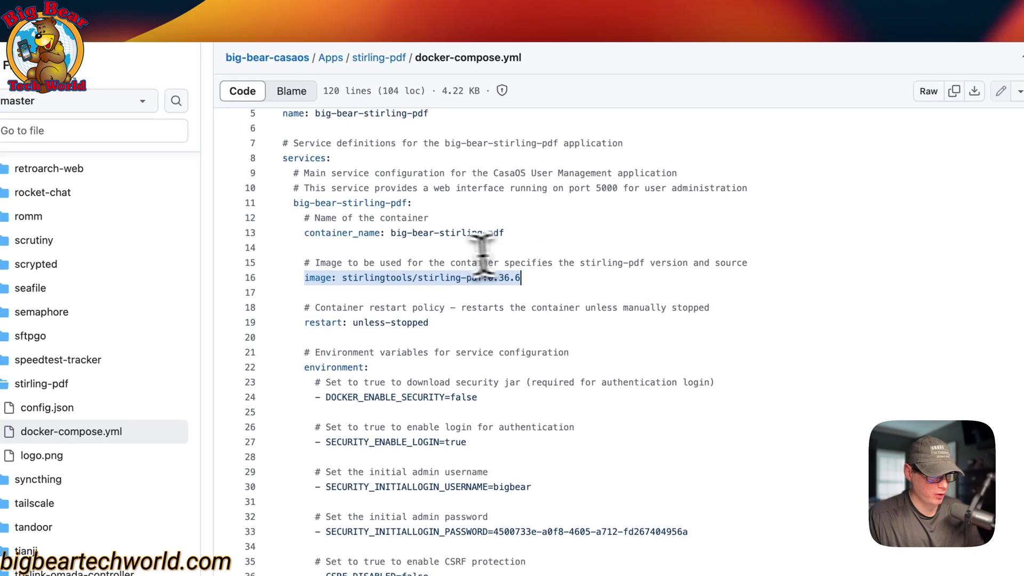
left_click(347, 276)
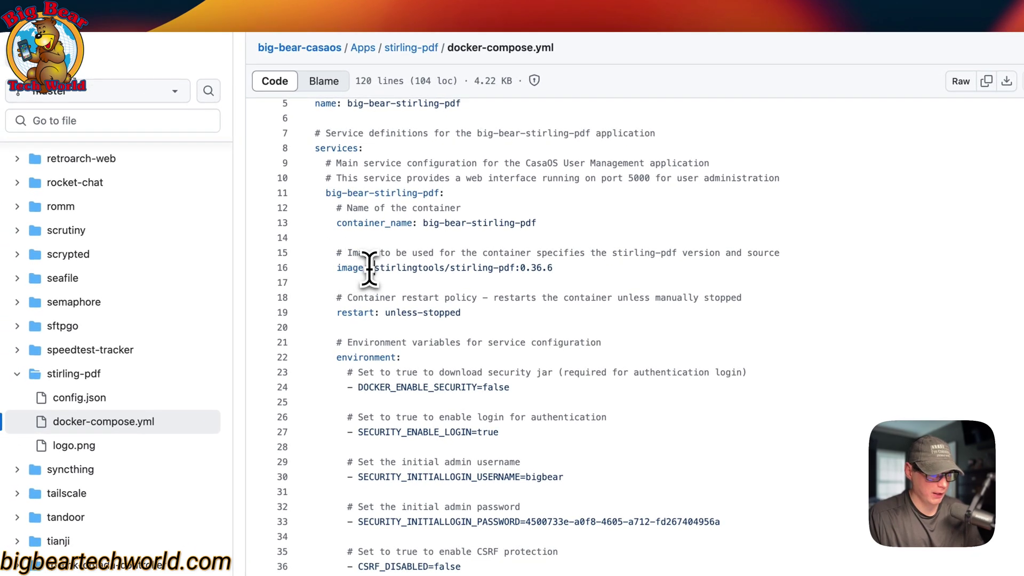
left_click_drag(373, 268, 586, 275)
scroll(582, 299, "down", 1)
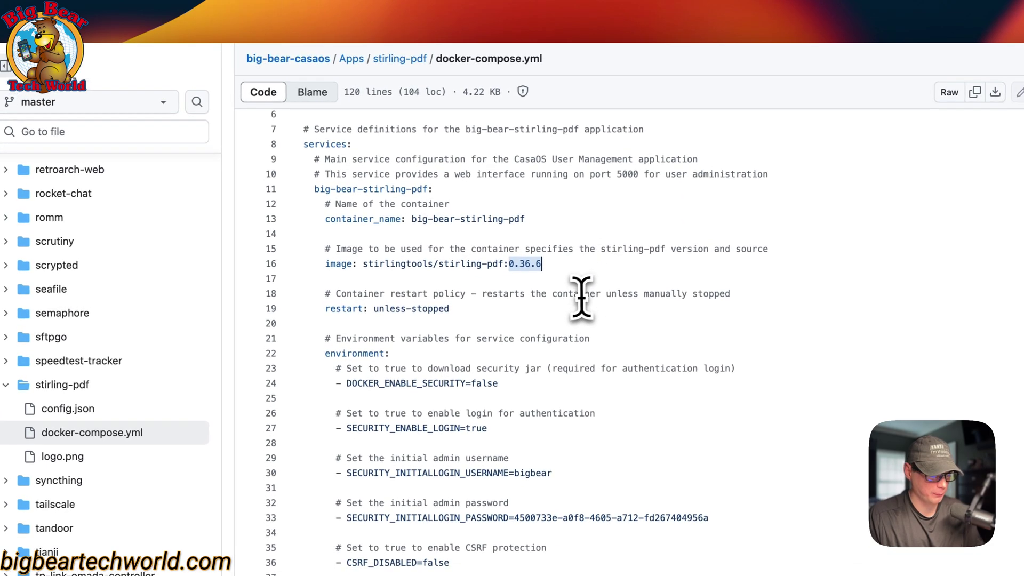
scroll(581, 299, "down", 3)
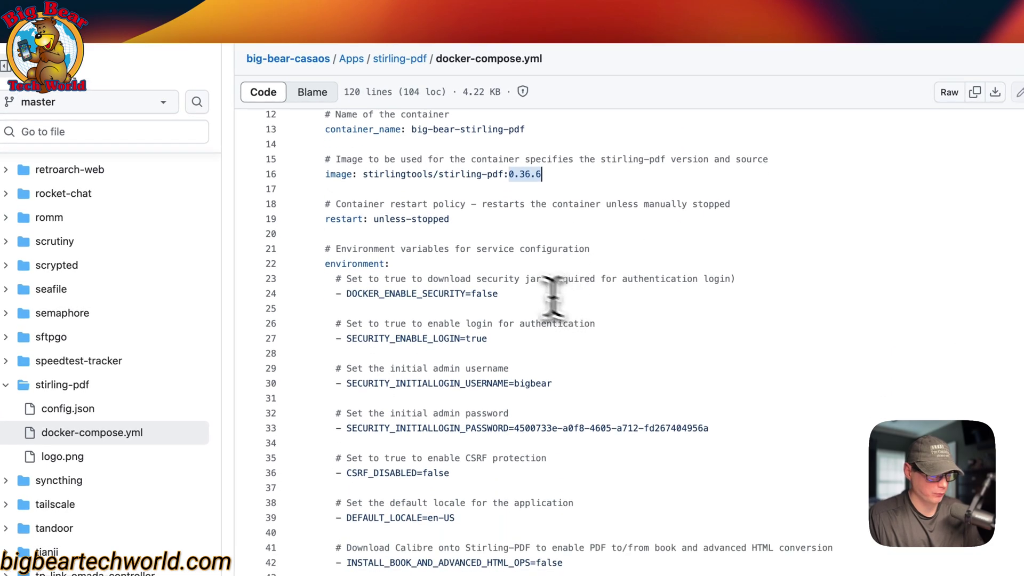
left_click_drag(325, 219, 450, 219)
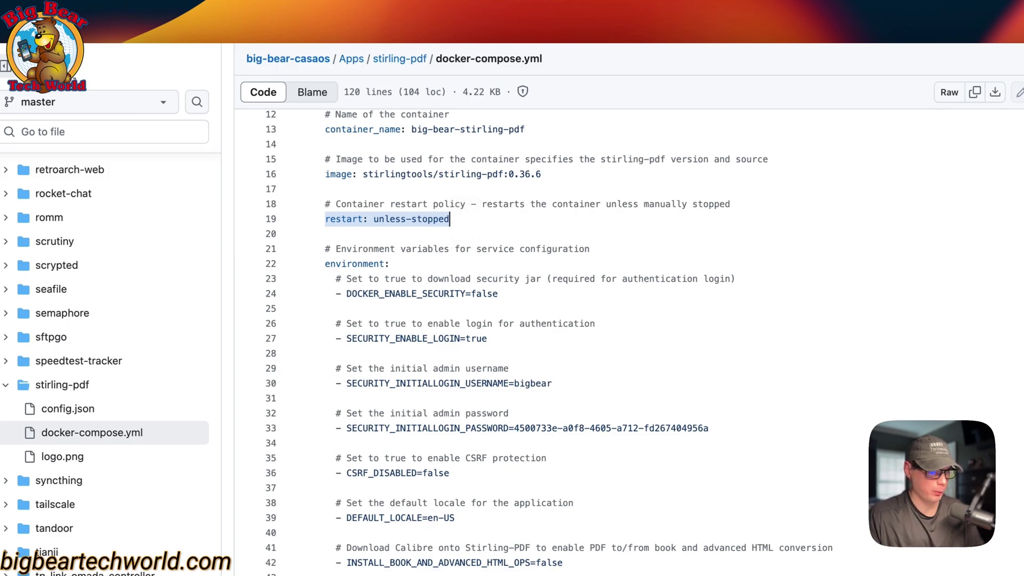
Examine the environment variables block, including the security, initial admin login and CSRF settings
scroll(463, 221, "down", 3)
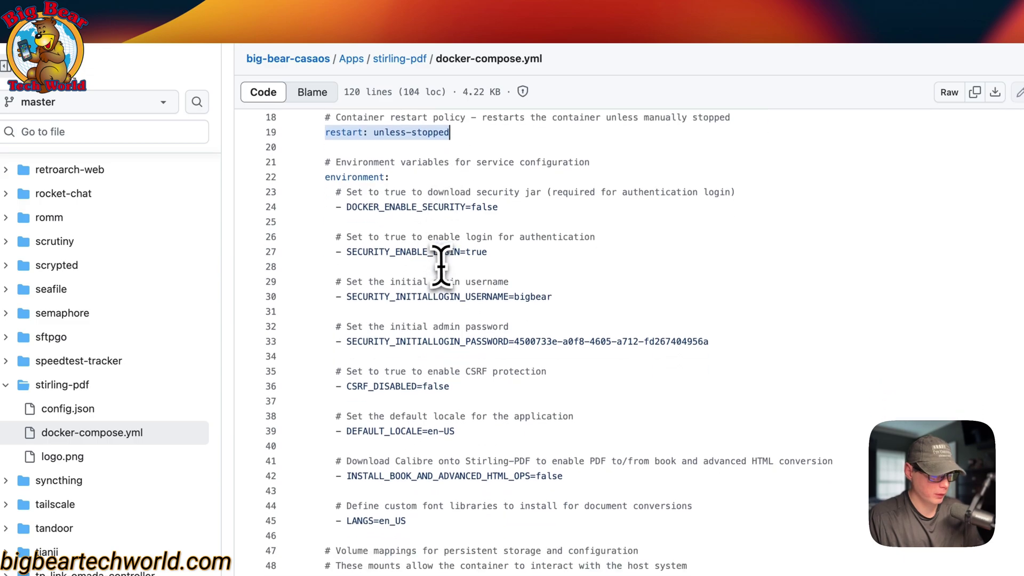
scroll(435, 279, "up", 2)
left_click_drag(324, 202, 408, 560)
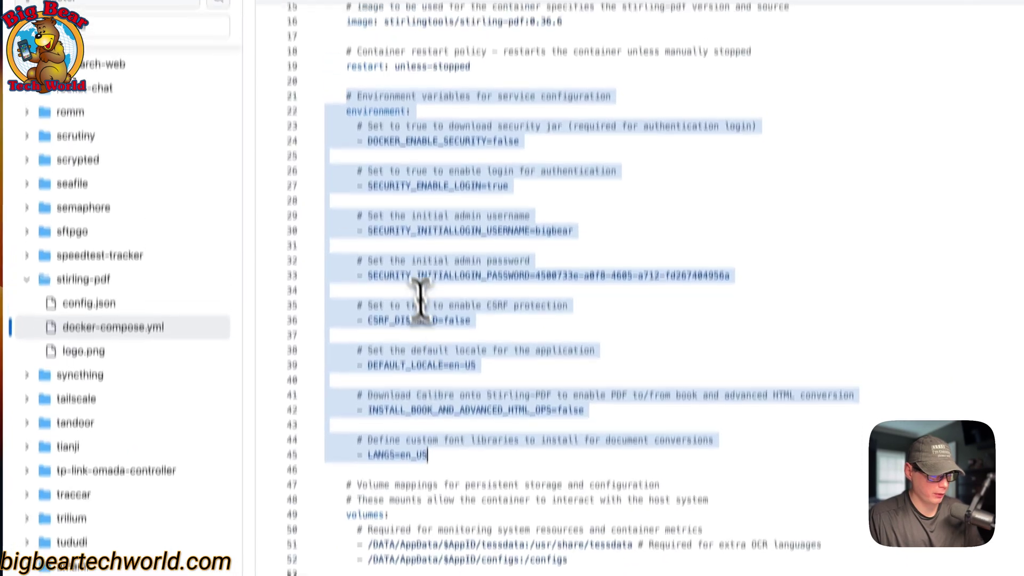
left_click(384, 140)
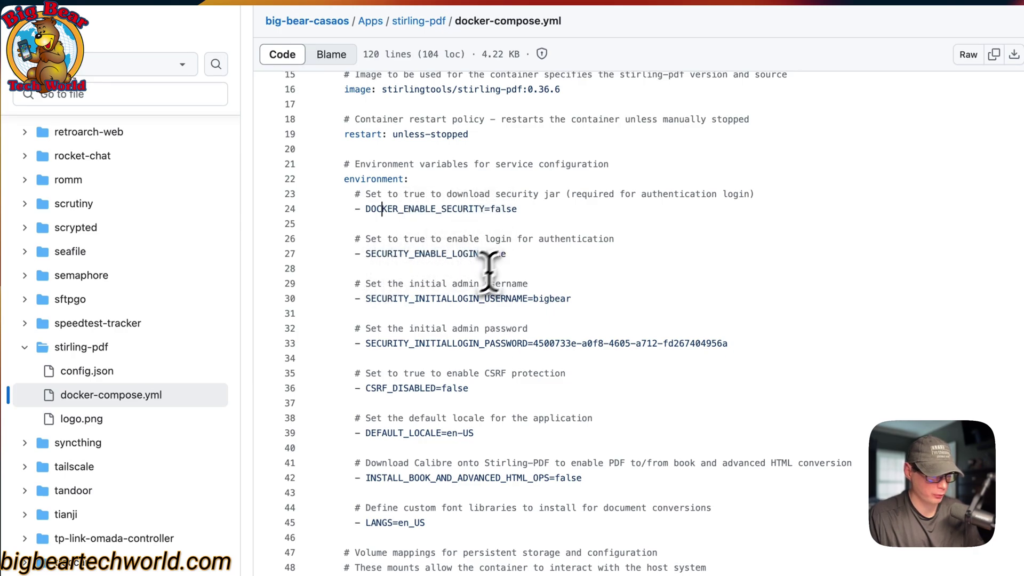
left_click(486, 298)
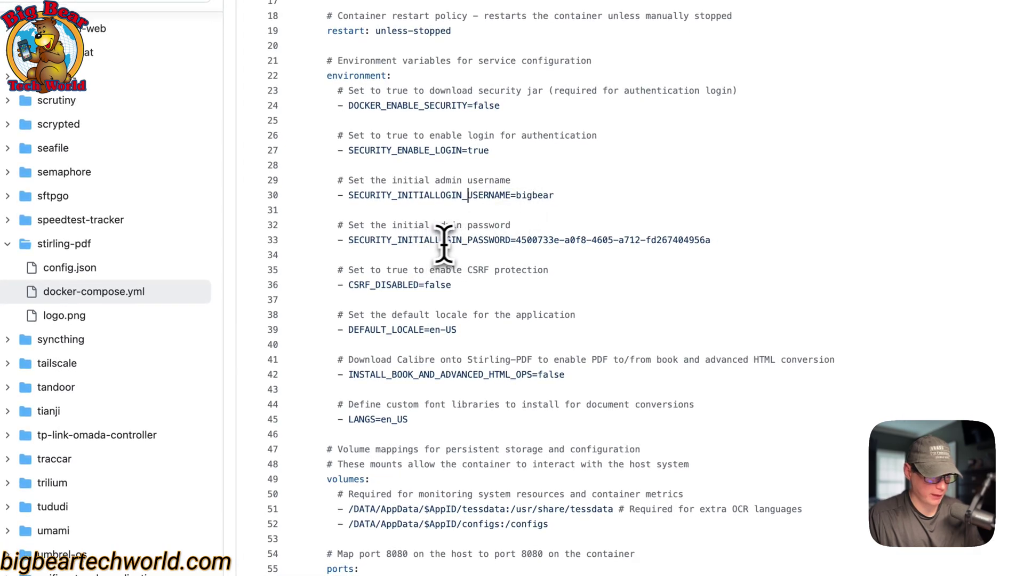
left_click(472, 240)
left_click(381, 284)
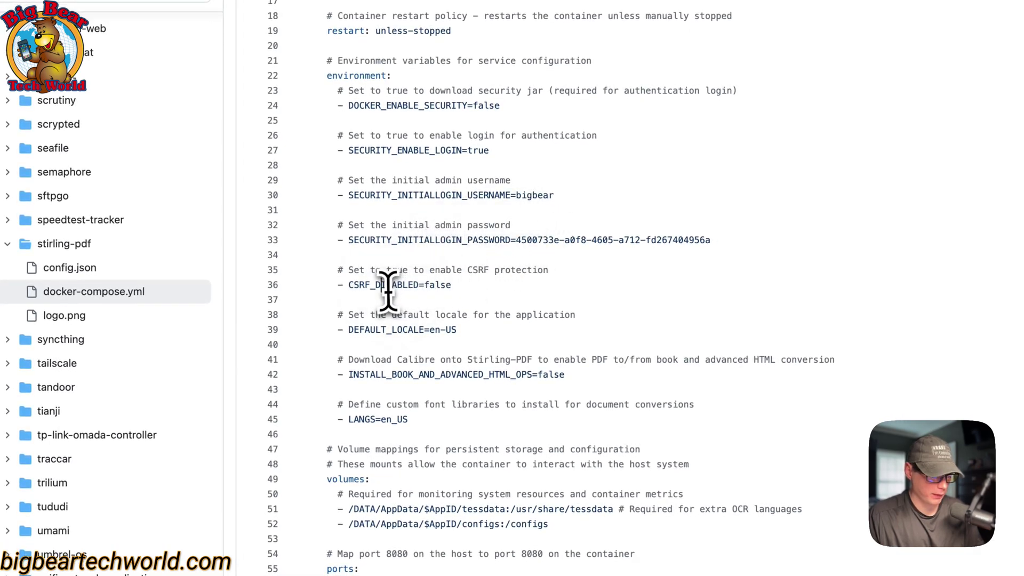
Examine the volume mappings for the tessdata and configs folders in the compose file
scroll(413, 341, "down", 5)
scroll(418, 346, "down", 2)
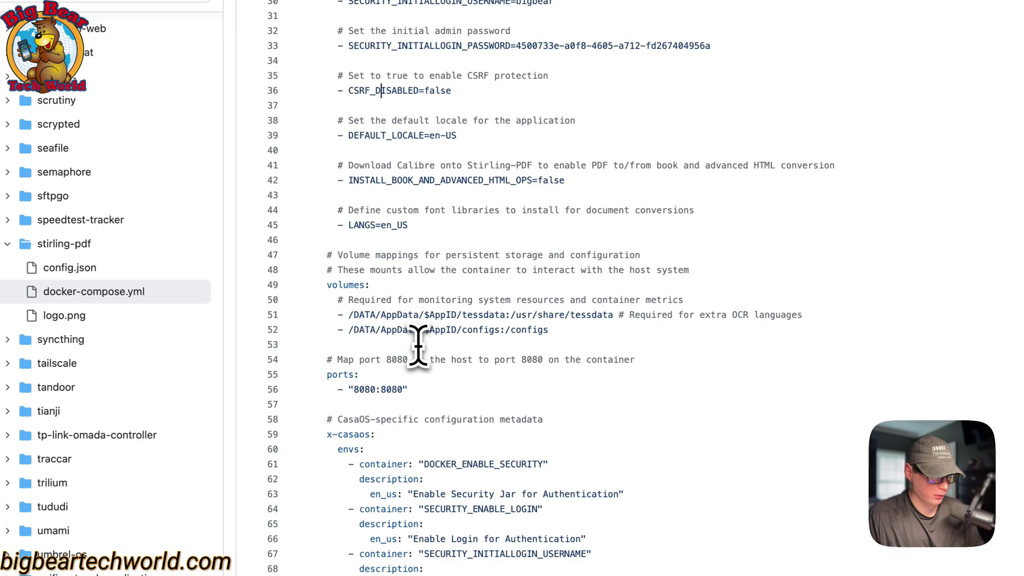
left_click_drag(326, 255, 549, 329)
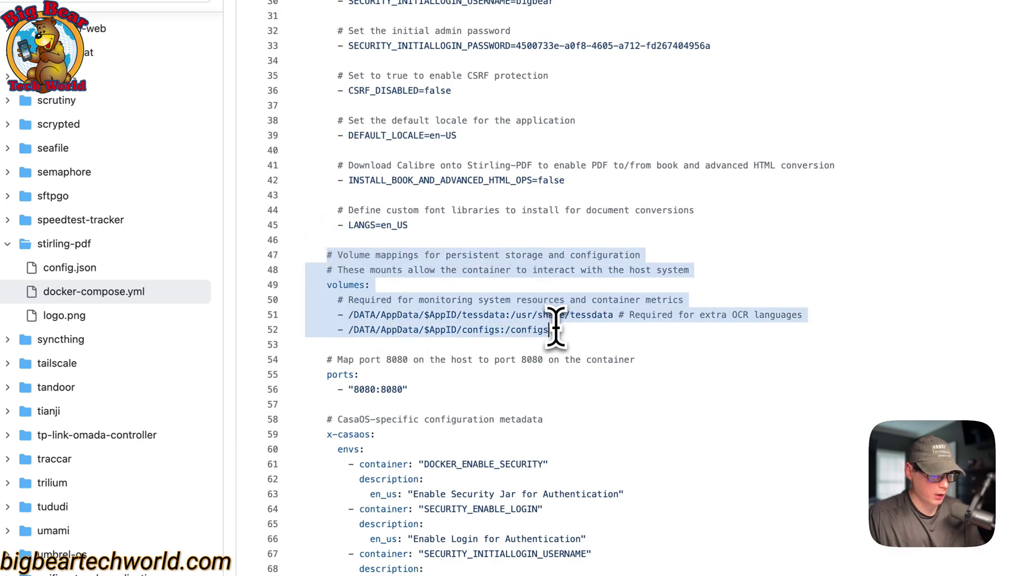
left_click(387, 319)
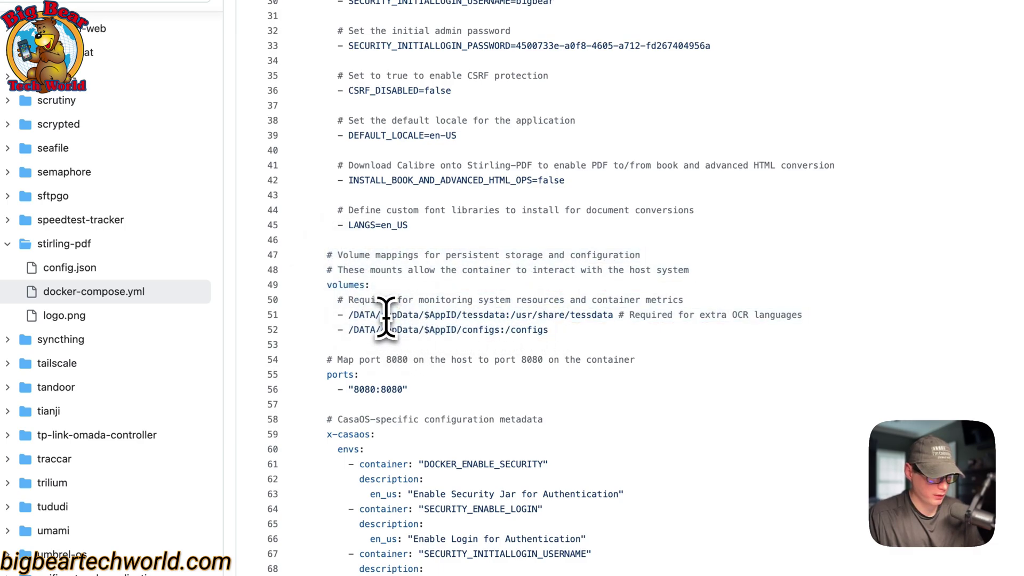
left_click(563, 315)
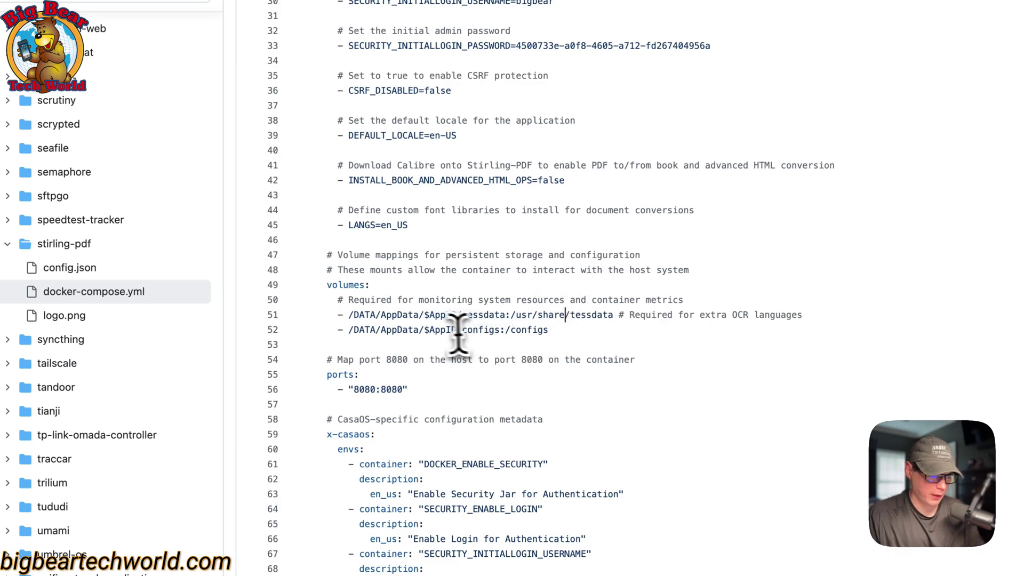
left_click(387, 329)
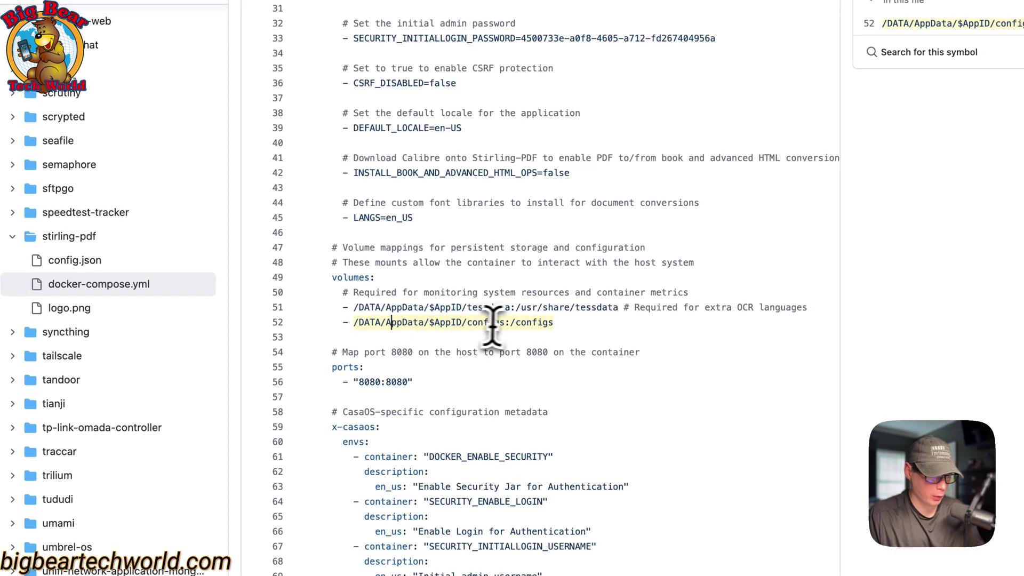
Examine the configs volume mapping and the ports section mapping the host port to the container port
left_click(534, 325)
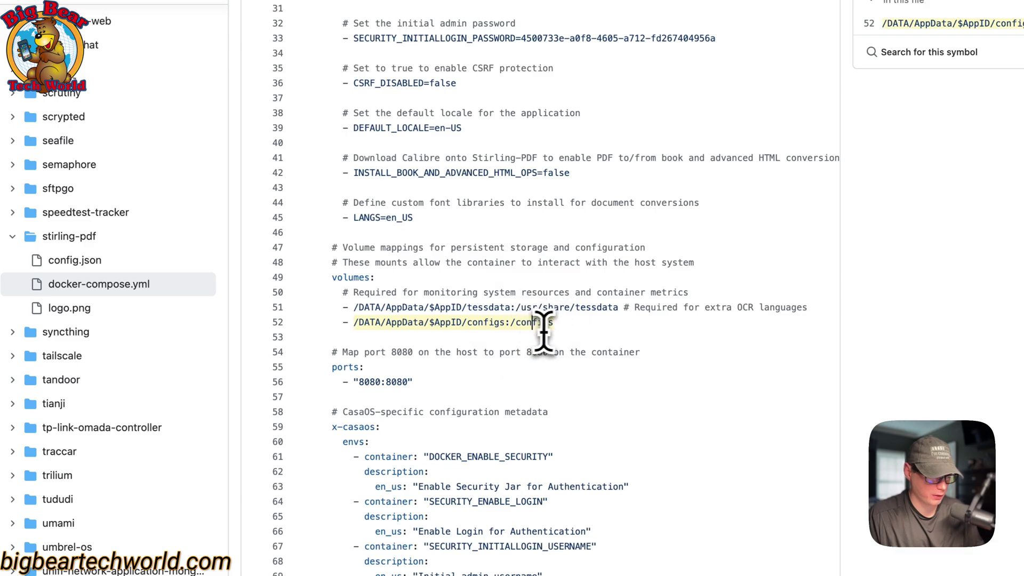
scroll(543, 330, "down", 5)
left_click_drag(332, 225, 449, 255)
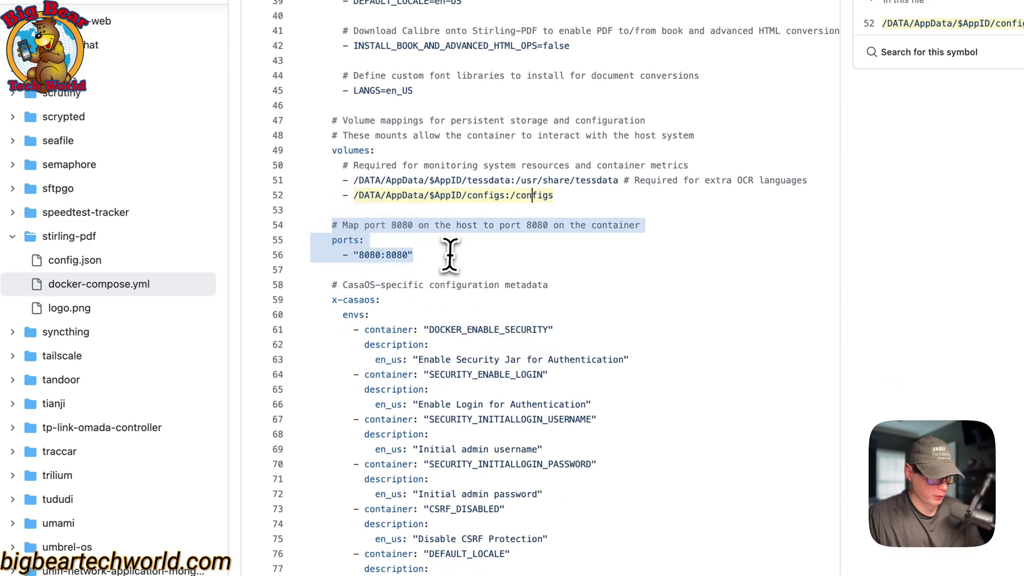
left_click(369, 255)
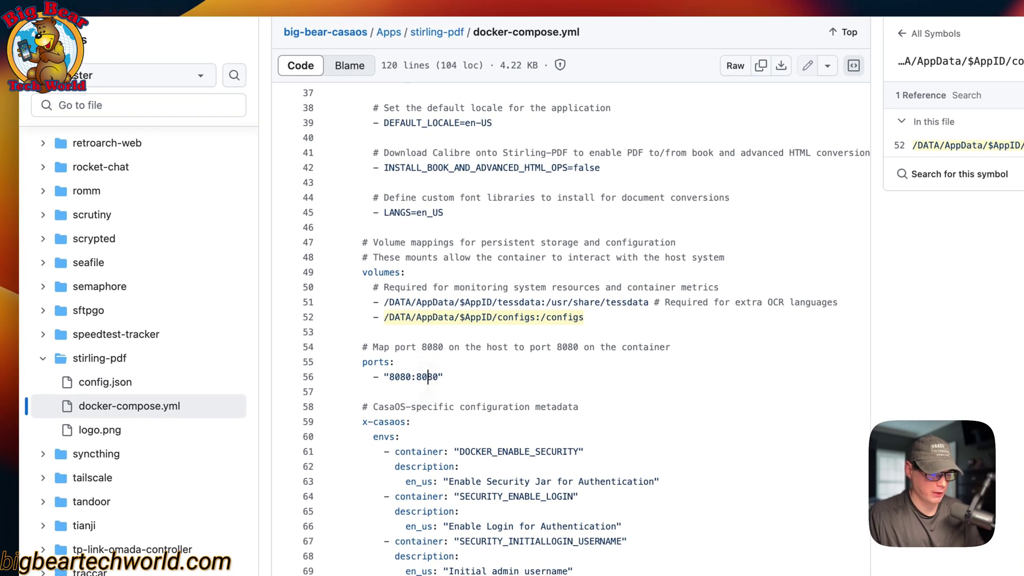
Examine the CasaOS-specific configuration metadata, covering the descriptions for the environment variables, volumes and ports
scroll(428, 378, "down", 5)
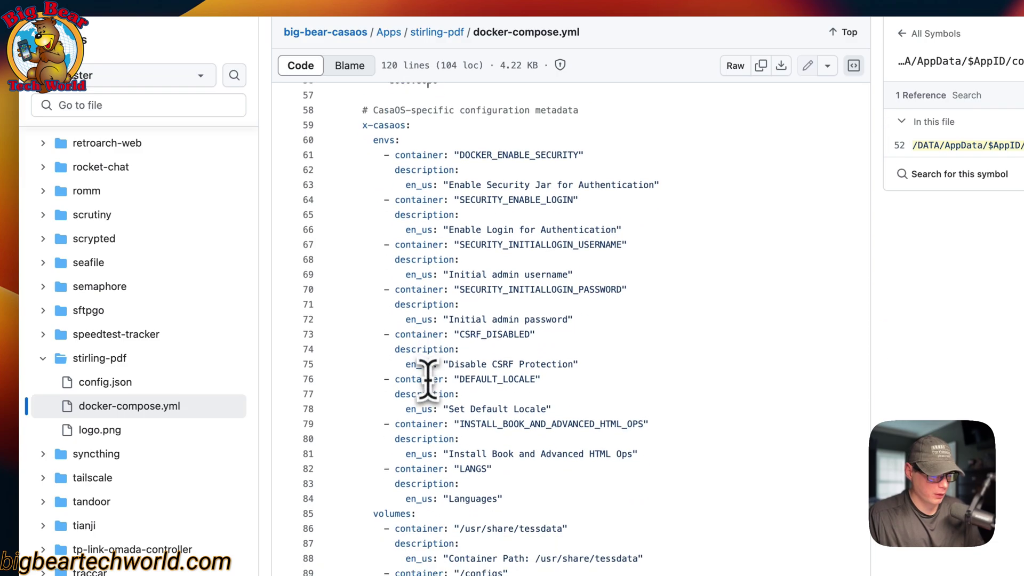
left_click_drag(363, 110, 564, 575)
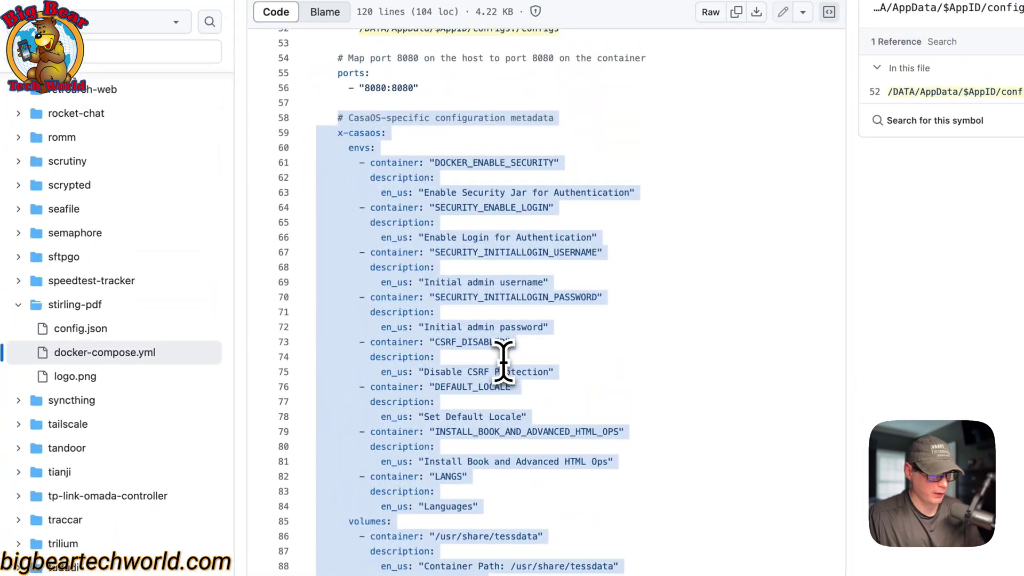
left_click(368, 155)
scroll(443, 256, "down", 5)
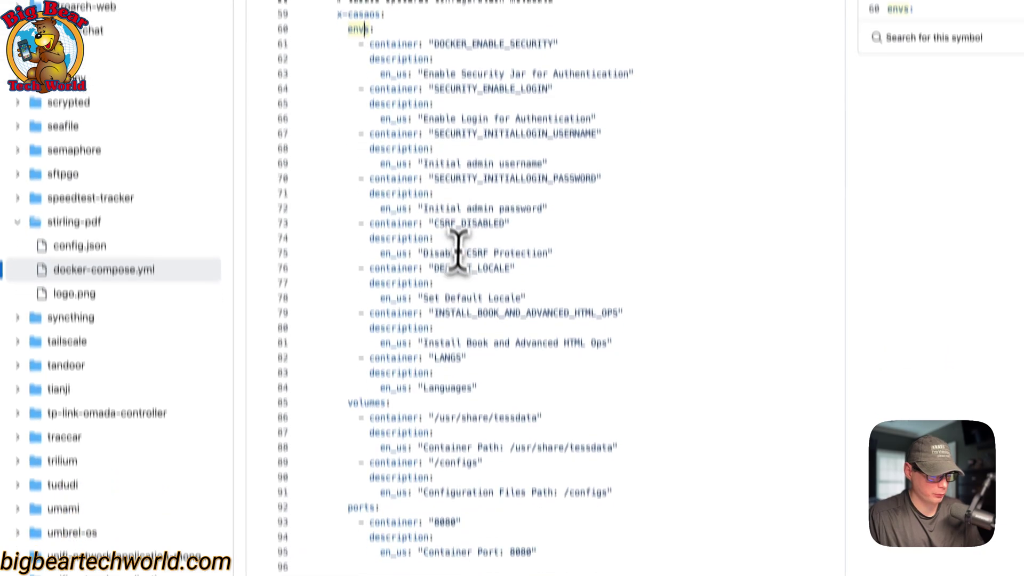
left_click(430, 271)
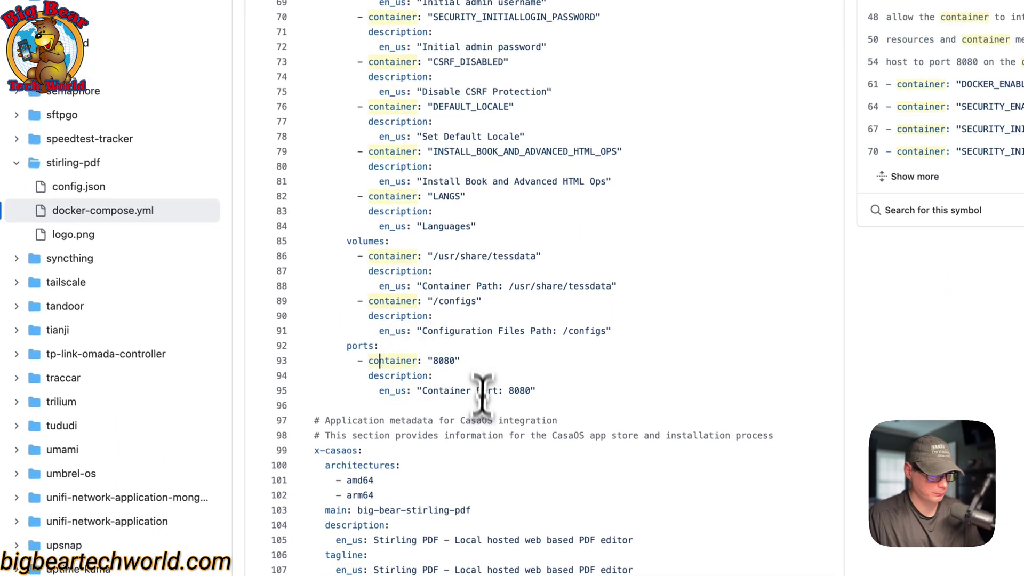
scroll(480, 133, "up", 10)
scroll(470, 107, "down", 15)
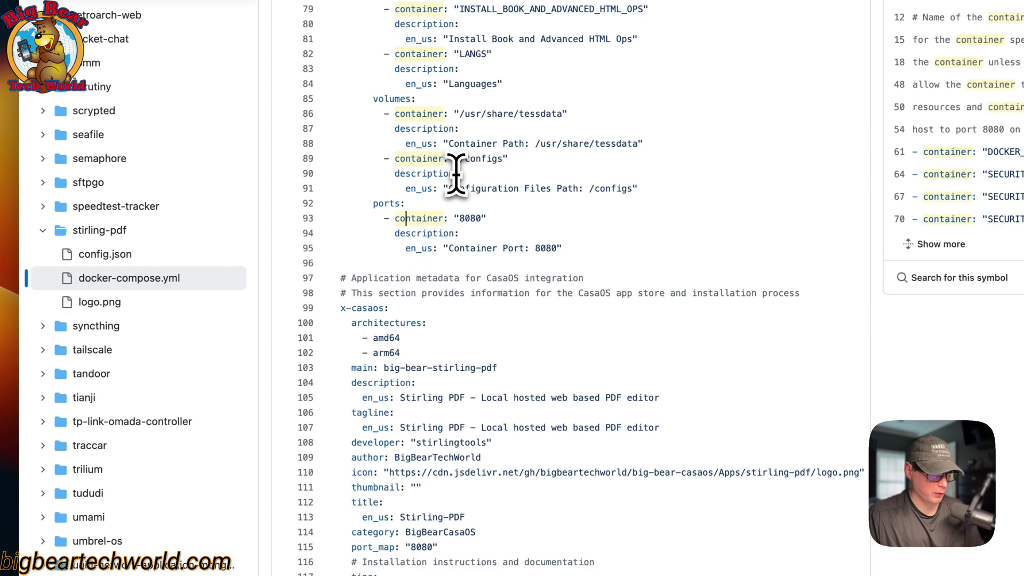
Examine the architectures listed in the application metadata and check them against the container image line
left_click_drag(341, 289, 512, 575)
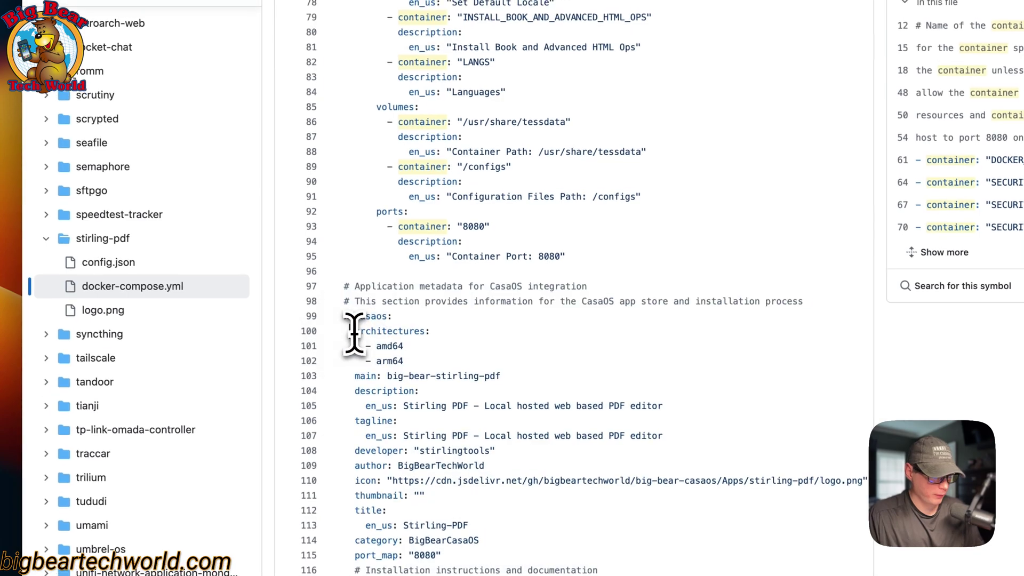
left_click(323, 166)
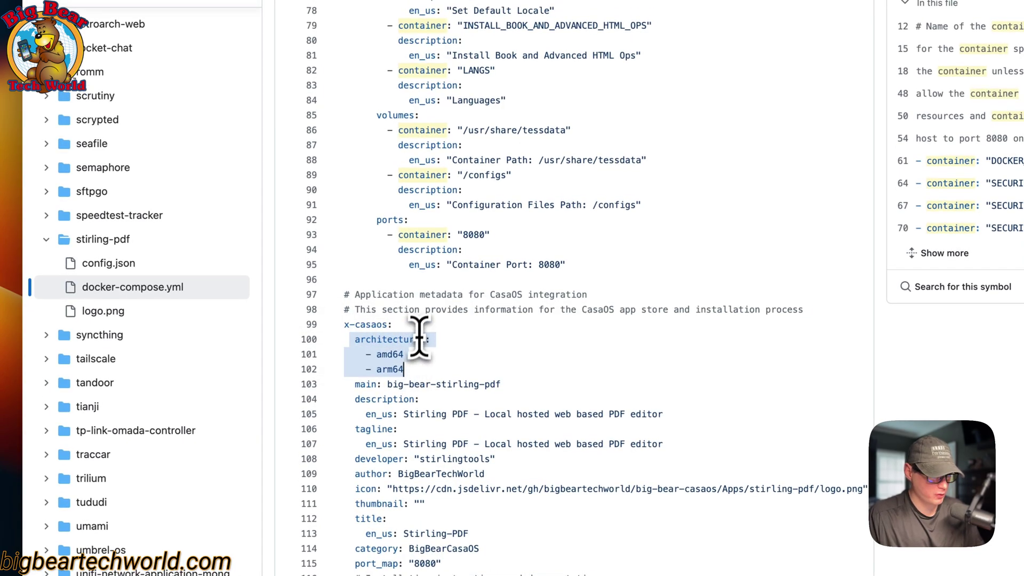
scroll(417, 342, "up", 15)
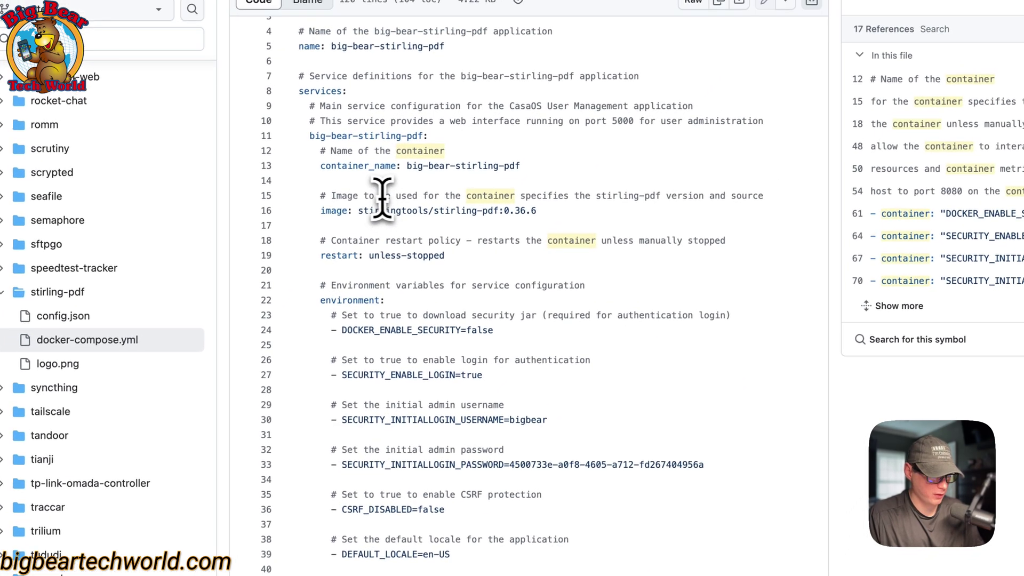
left_click_drag(387, 175, 635, 182)
scroll(510, 272, "down", 20)
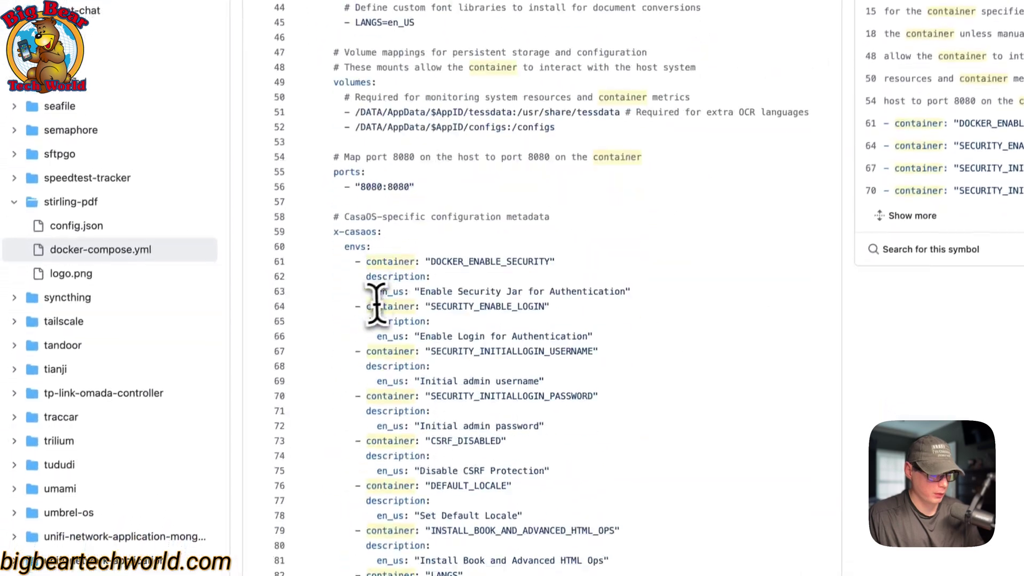
left_click(353, 299)
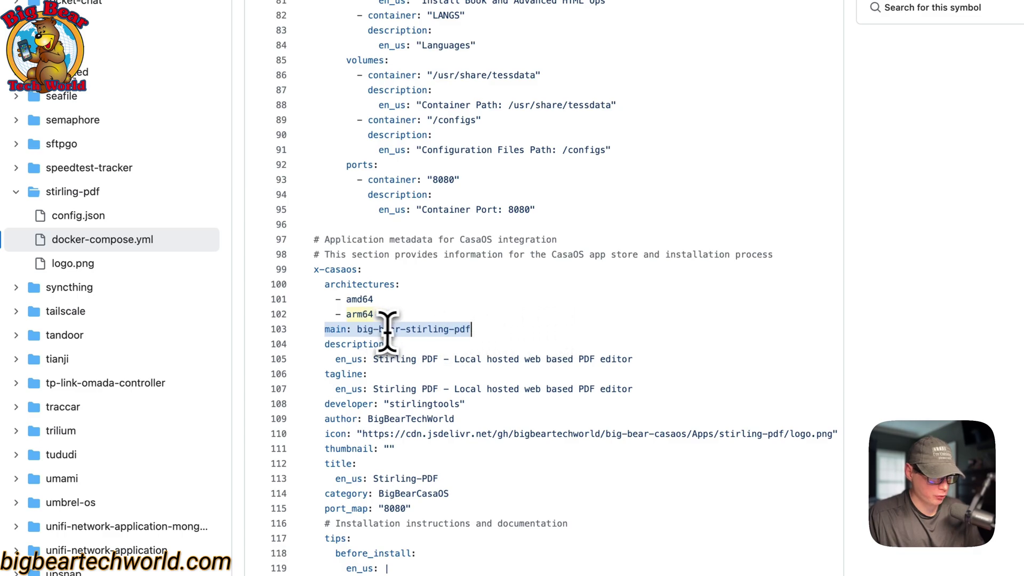
Compare the metadata's main entry with the service name and review the description, tagline and category fields
scroll(425, 323, "up", 20)
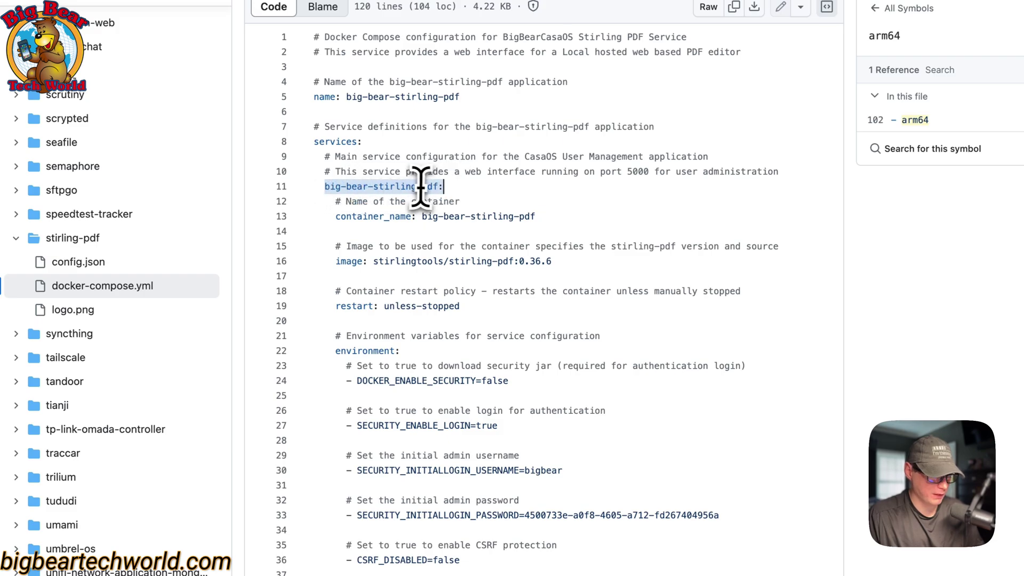
scroll(421, 186, "down", 20)
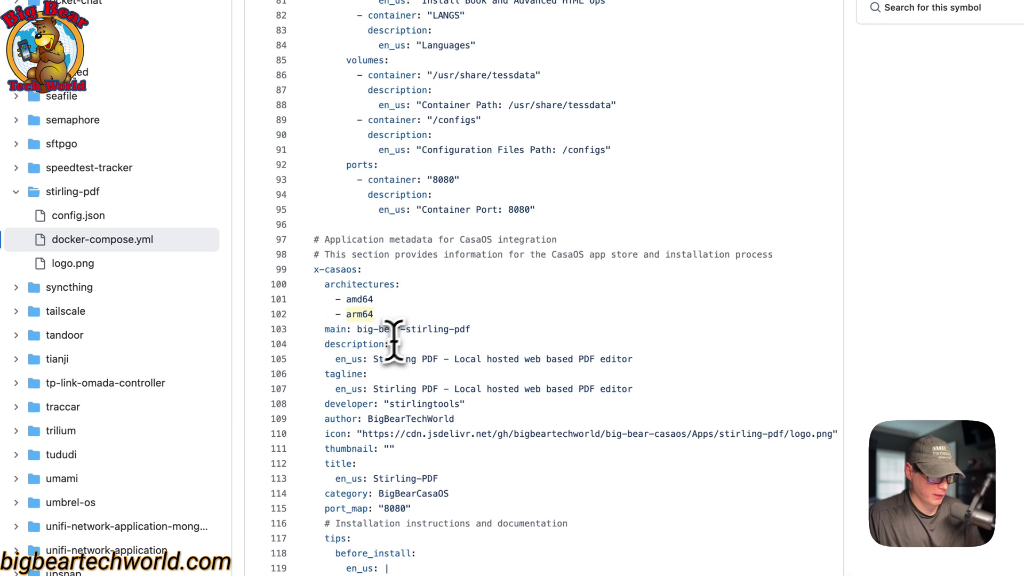
left_click(338, 345)
left_click(336, 374)
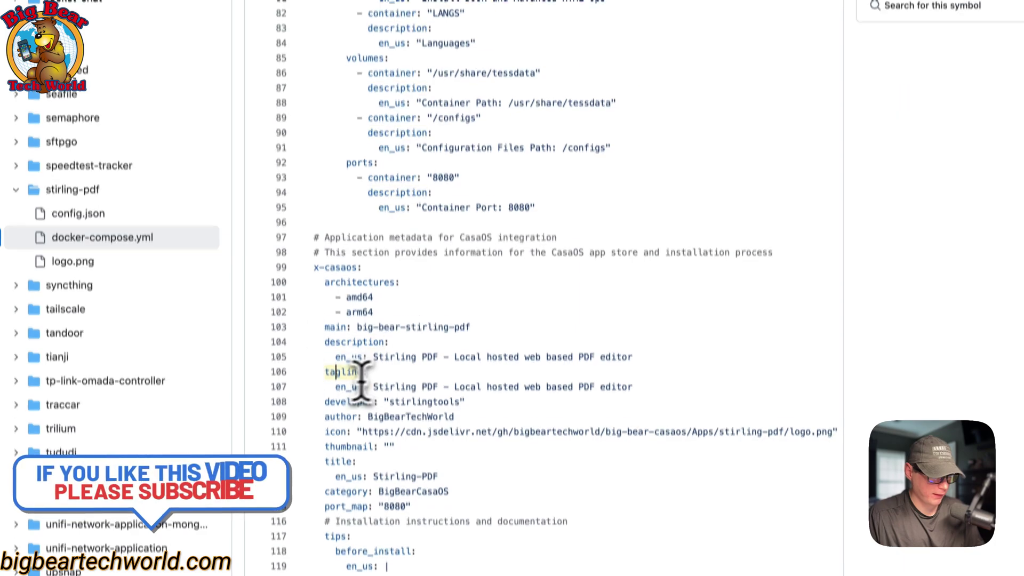
left_click(342, 303)
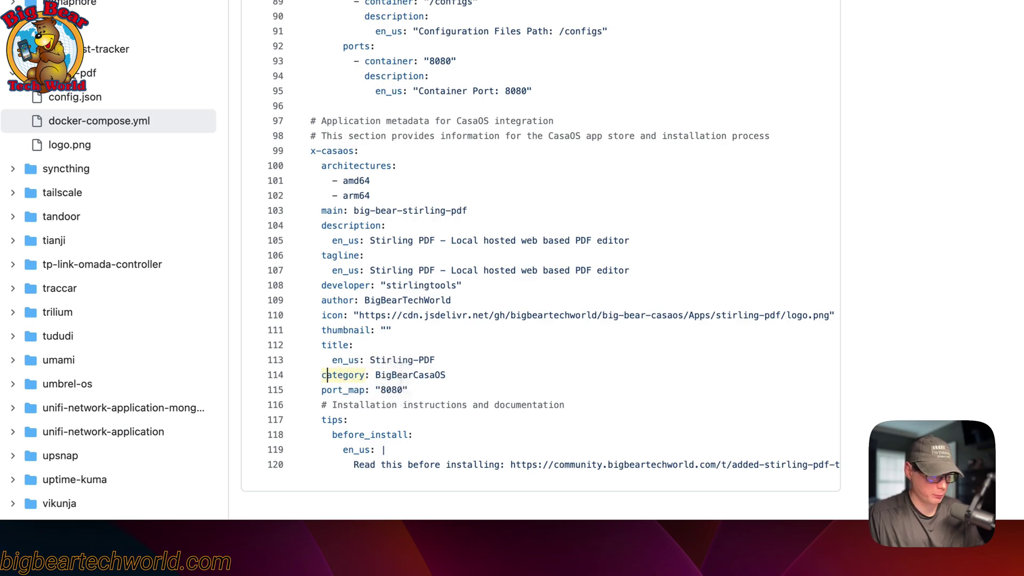
Compare the port_map entry in the application metadata with the host port in the ports section
left_click(339, 390)
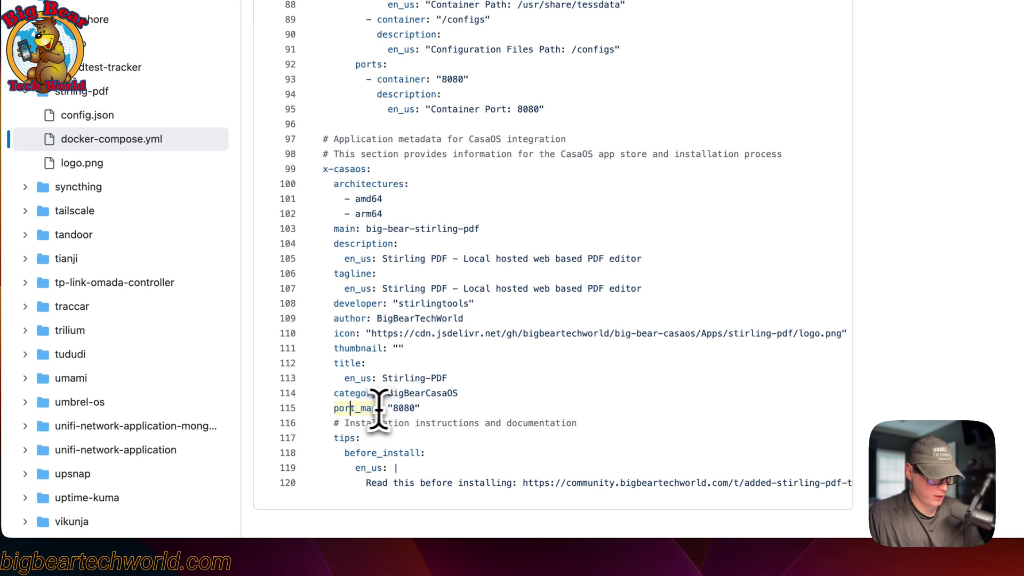
scroll(402, 410, "up", 20)
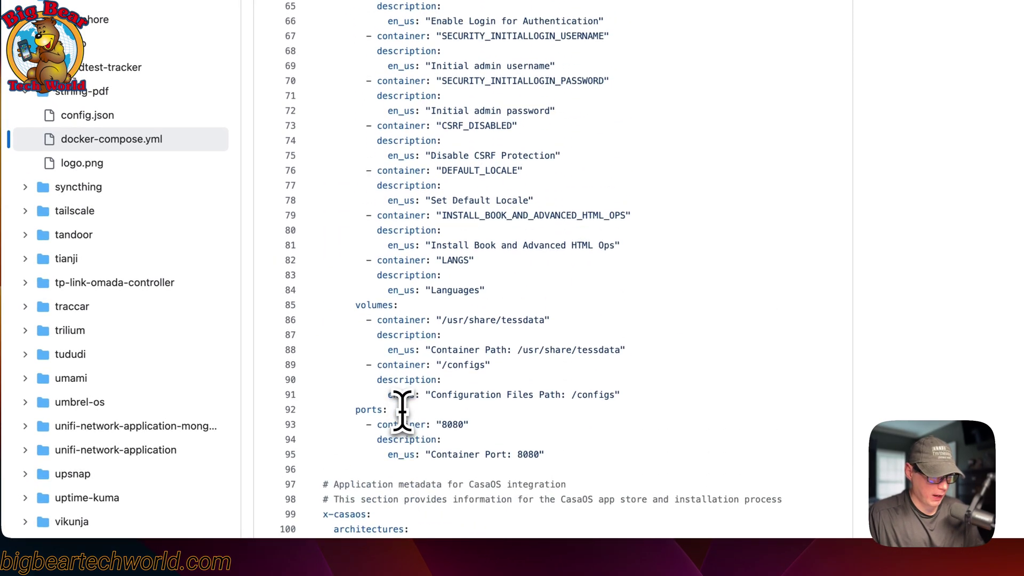
scroll(403, 411, "down", 5)
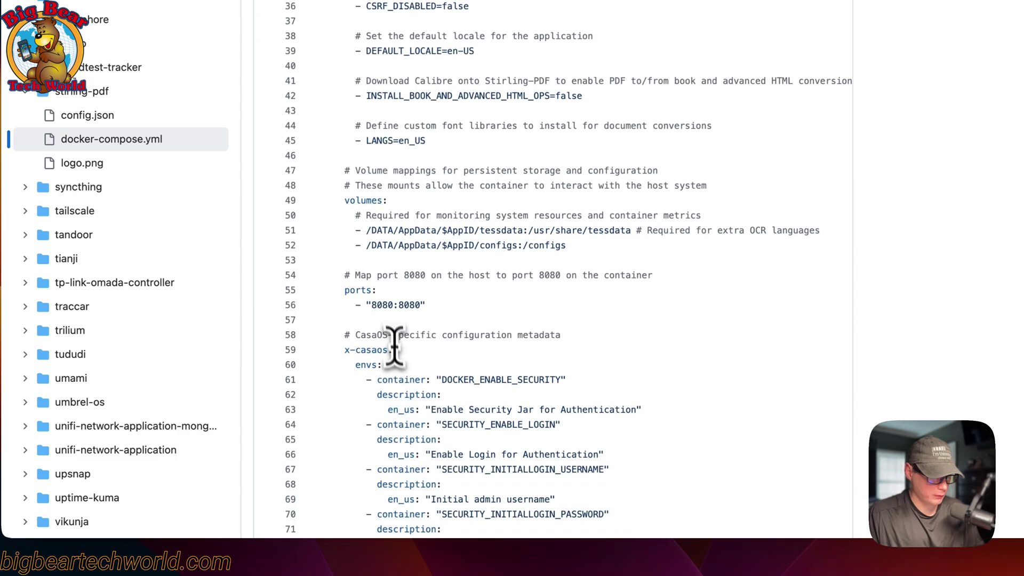
scroll(489, 411, "down", 8)
scroll(498, 406, "up", 3)
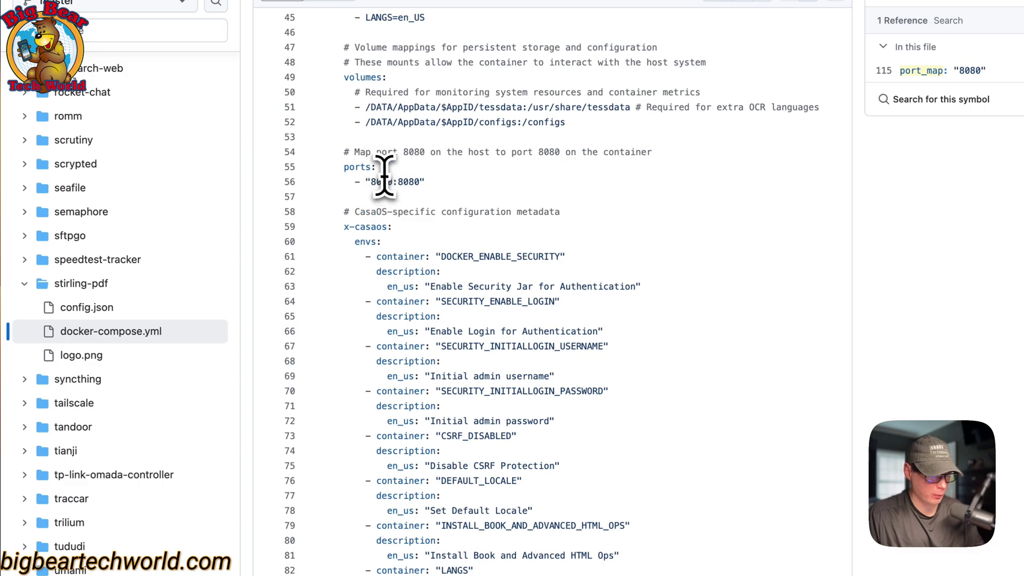
scroll(400, 286, "down", 10)
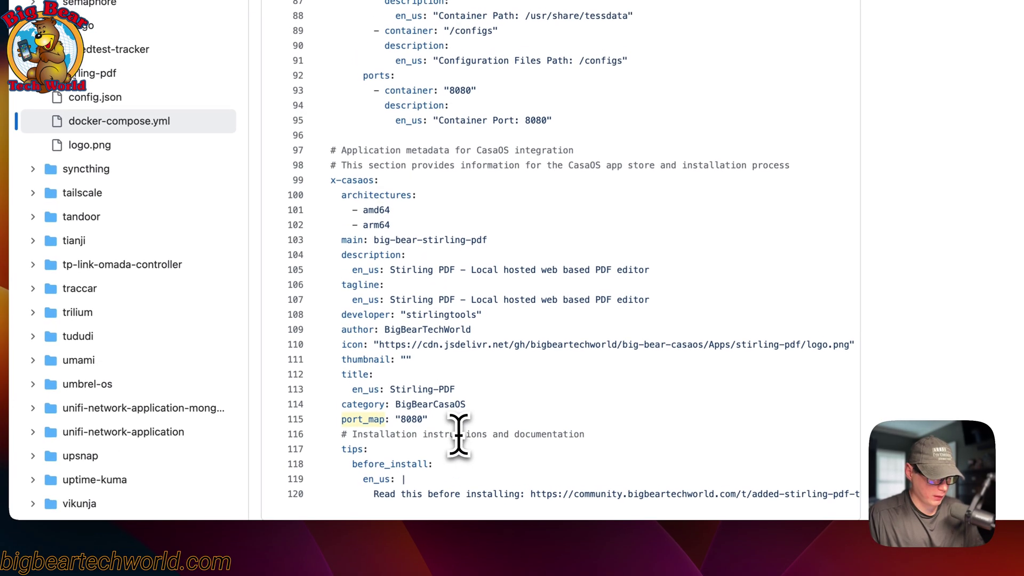
Examine the before_install tips and highlight the community link to read before installing
left_click_drag(341, 463, 518, 487)
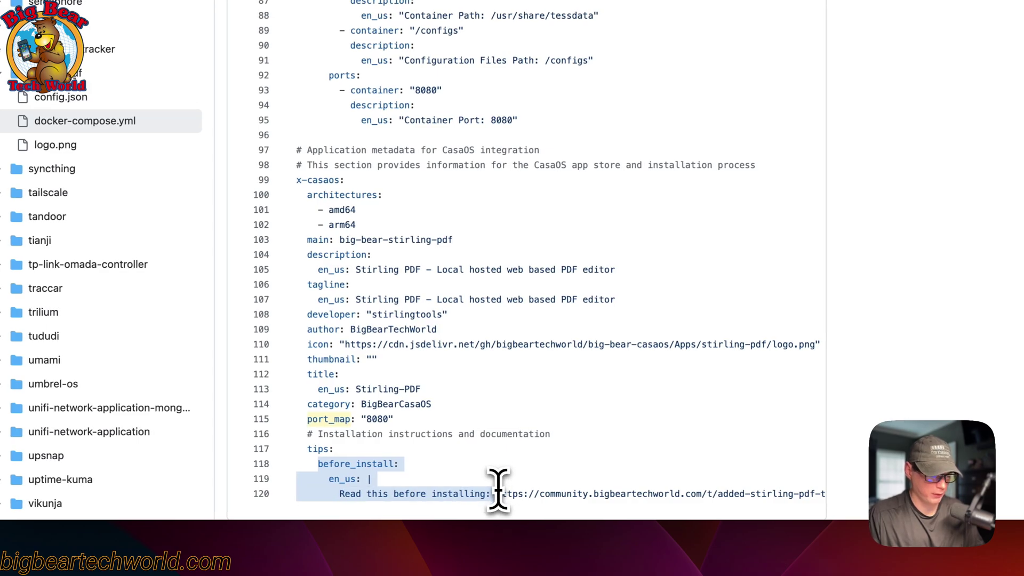
left_click_drag(496, 493, 778, 493)
left_click(381, 344)
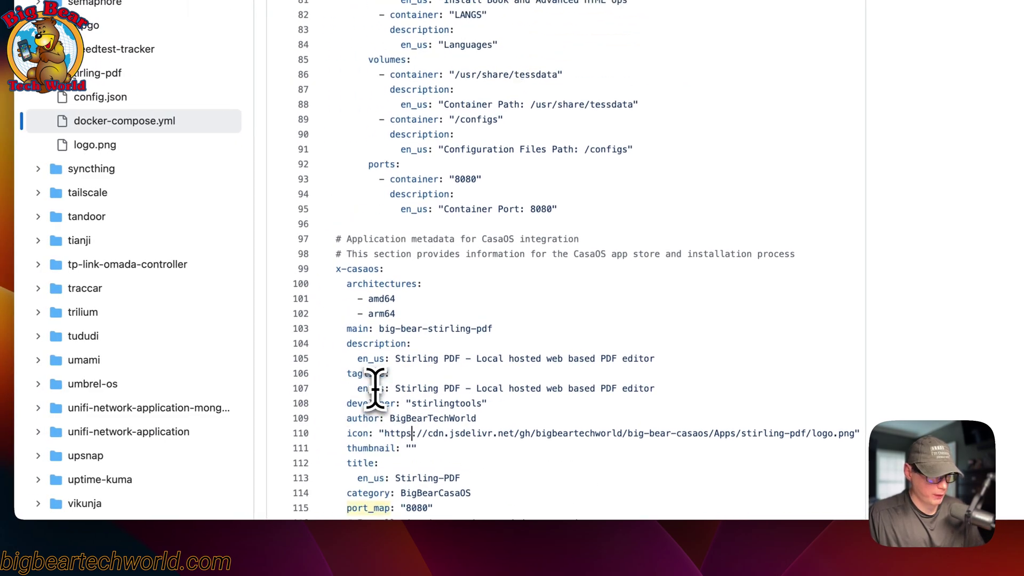
scroll(375, 388, "up", 20)
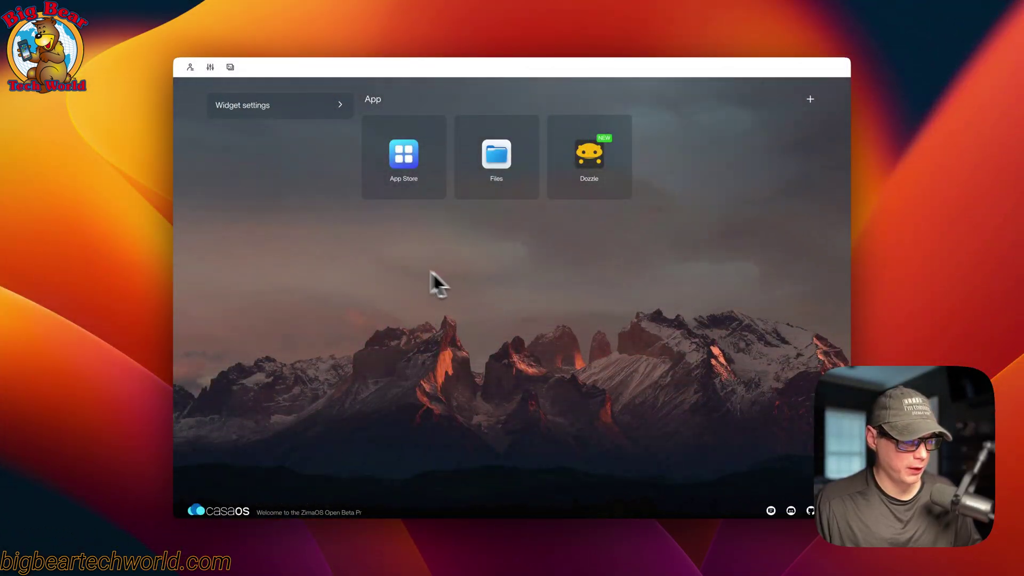
Switch to CasaOS, open its App Store and search for "stir" to locate Stirling-PDF
left_click(403, 160)
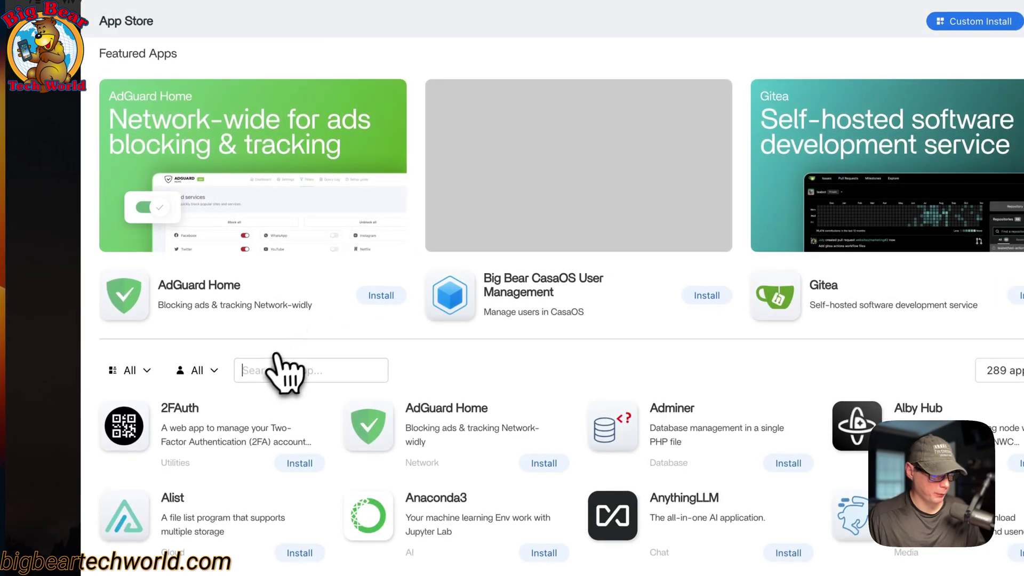
type("s")
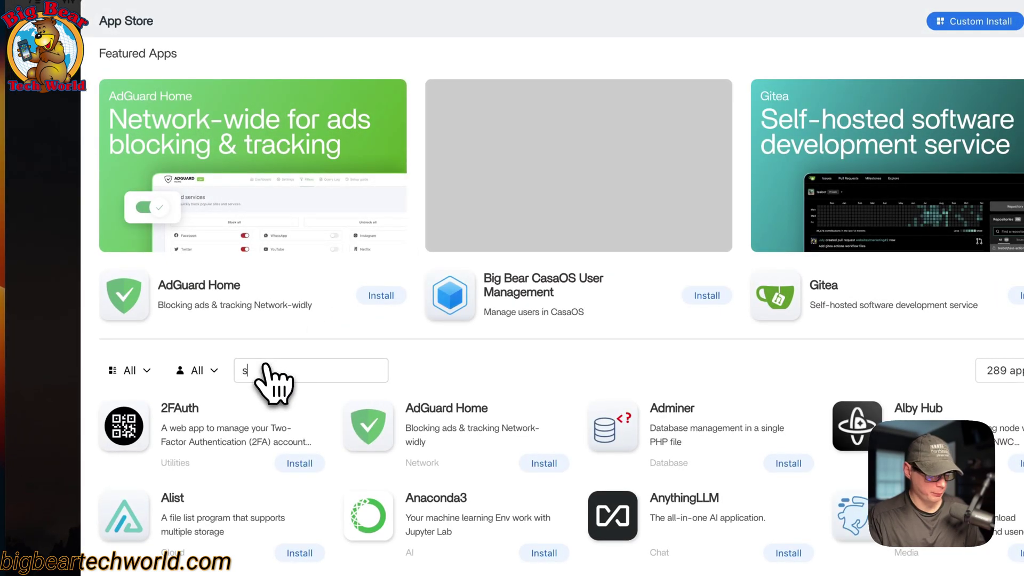
type("tir")
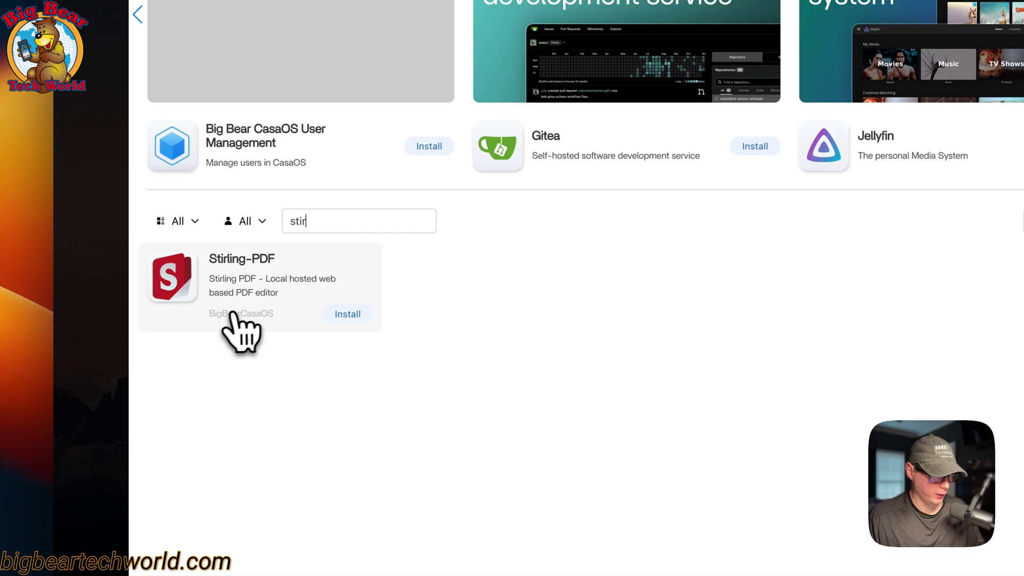
left_click_drag(215, 317, 264, 323)
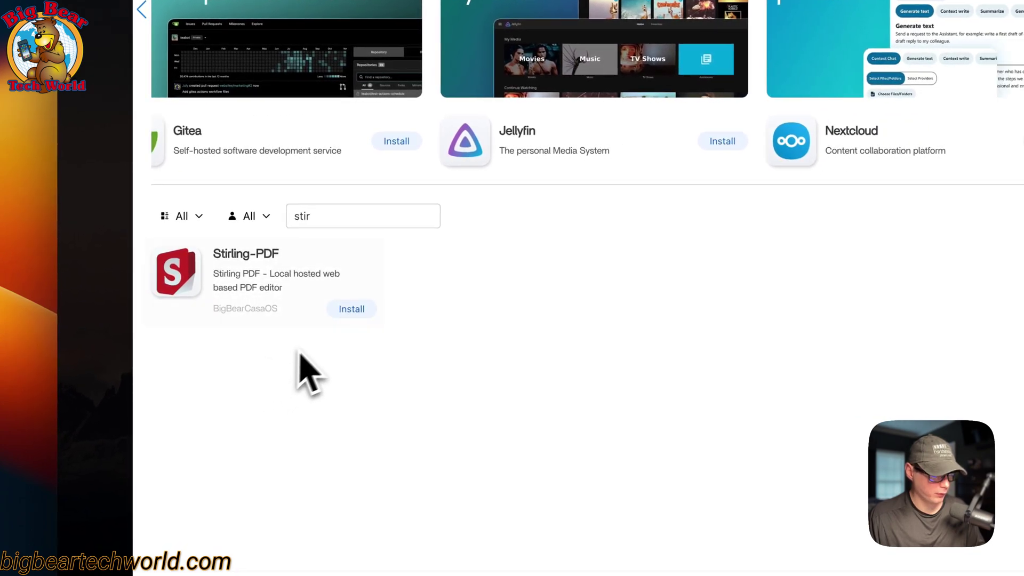
Filter the app list to the BigBearCasaOS category, clear the search and search for "stir" again
left_click(165, 223)
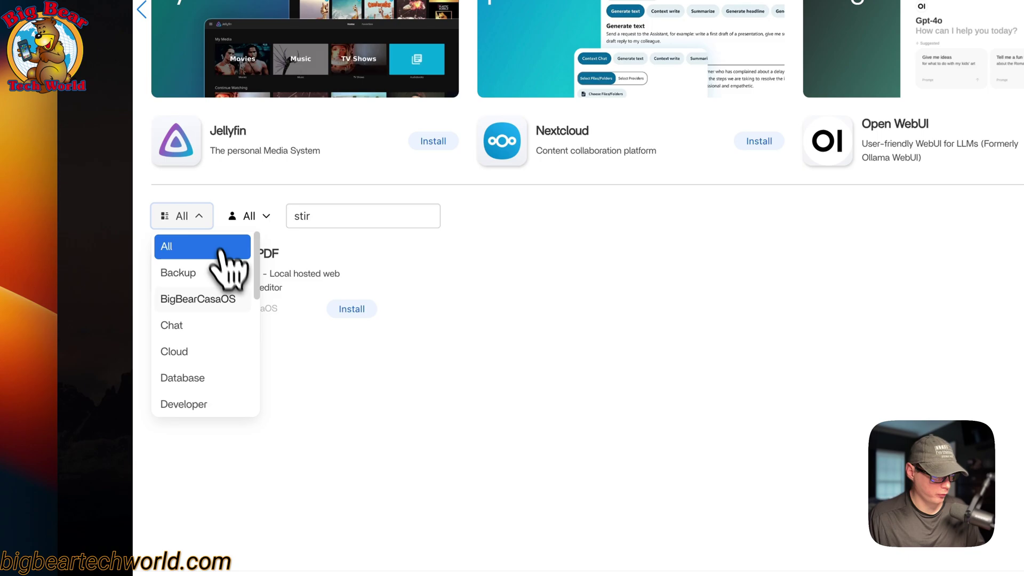
left_click(200, 300)
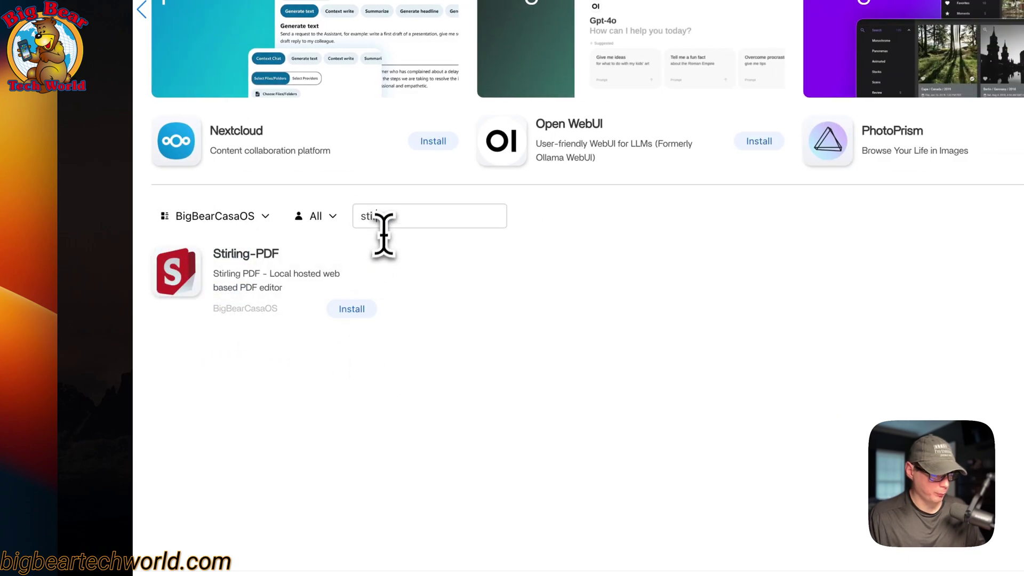
key("BackSpace")
key("BackSpace")
key("BackSpace")
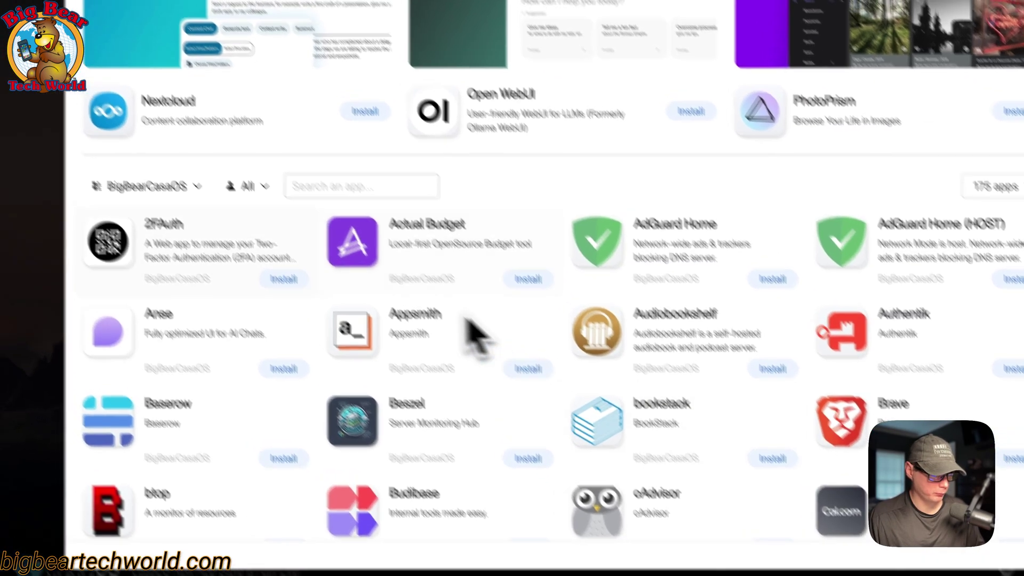
type("stir")
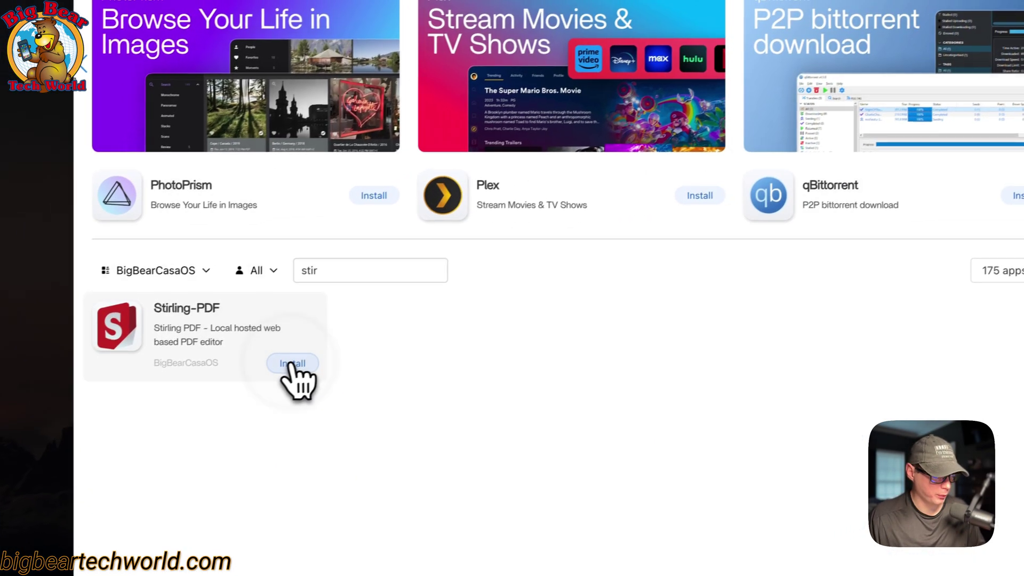
Start installing Stirling-PDF and highlight the documentation link in the pre-installation tips
left_click(352, 343)
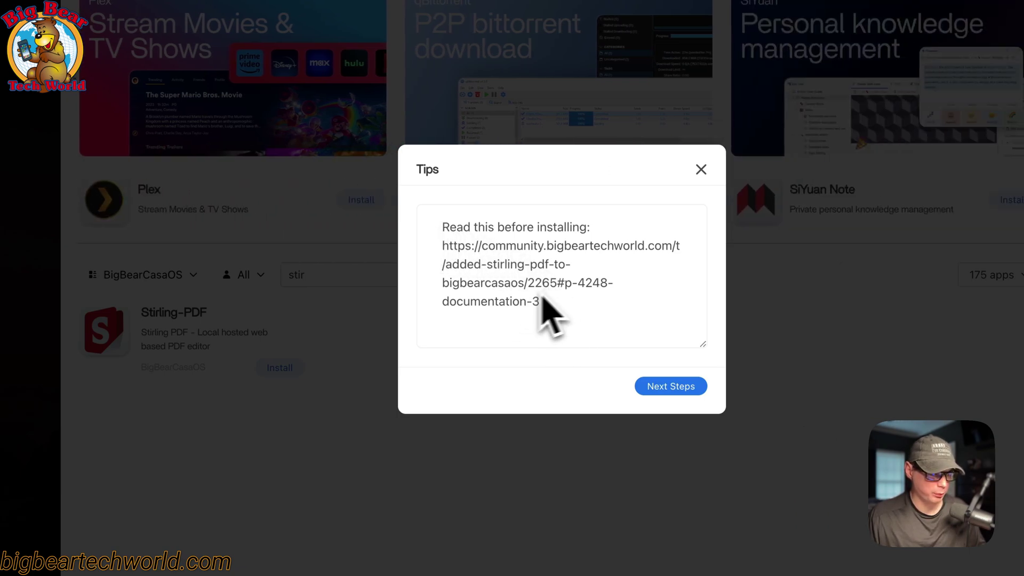
left_click_drag(444, 246, 562, 332)
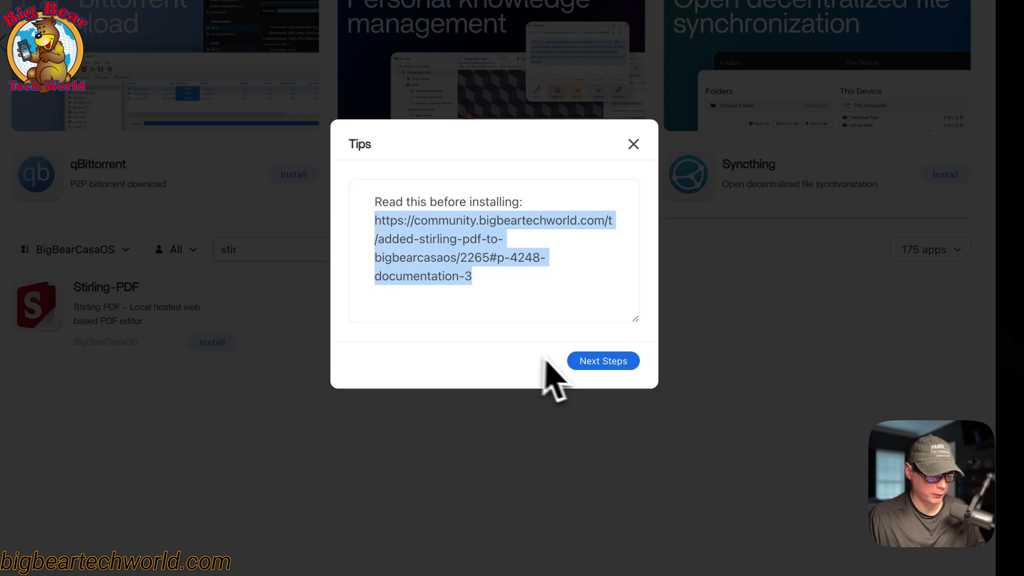
Proceed past the pre-installation tips and let the Stirling-PDF installation continue in the background
left_click(603, 361)
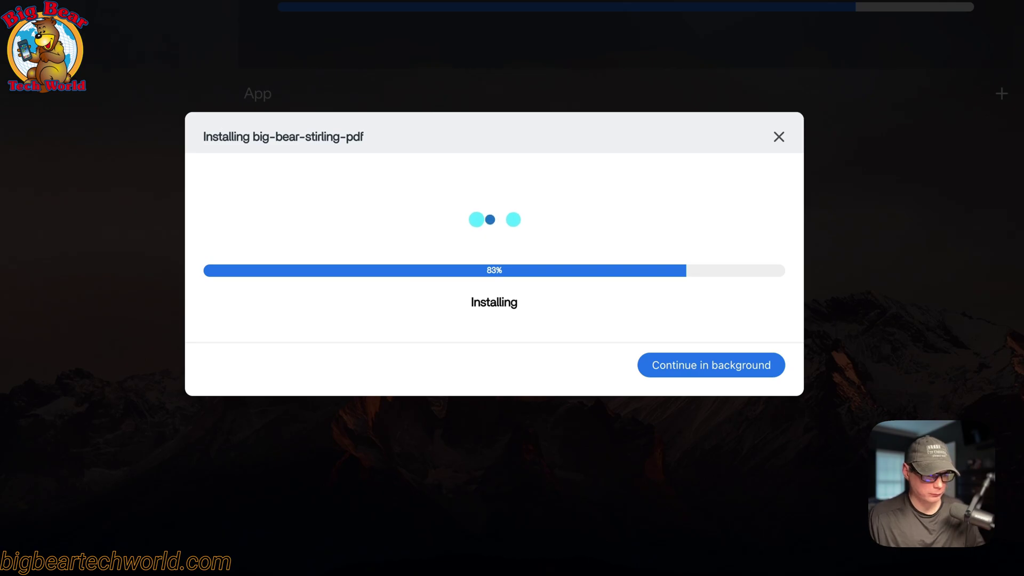
left_click(688, 366)
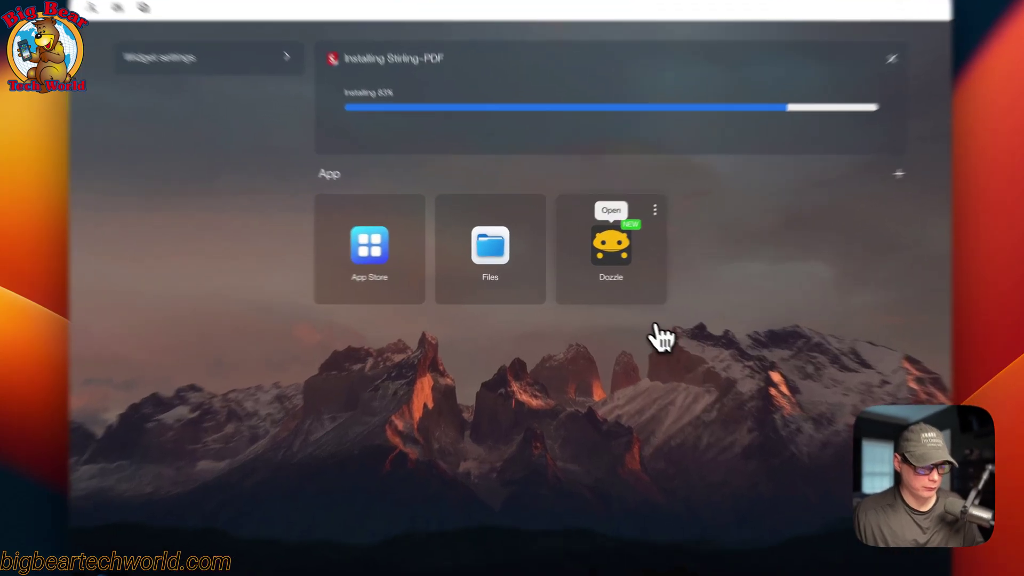
Open Dozzle from the CasaOS dashboard
left_click(582, 192)
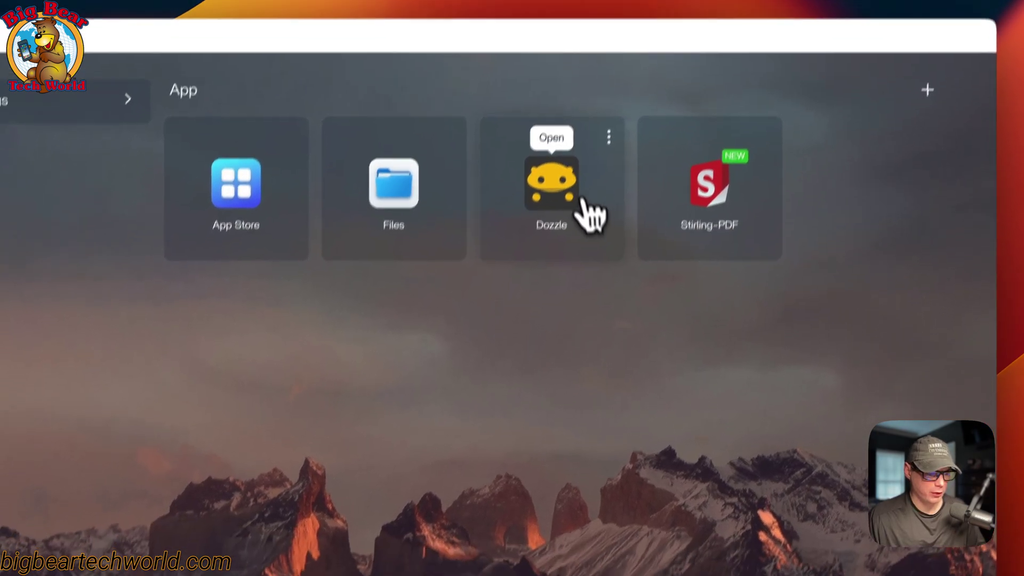
left_click(582, 202)
left_click(118, 194)
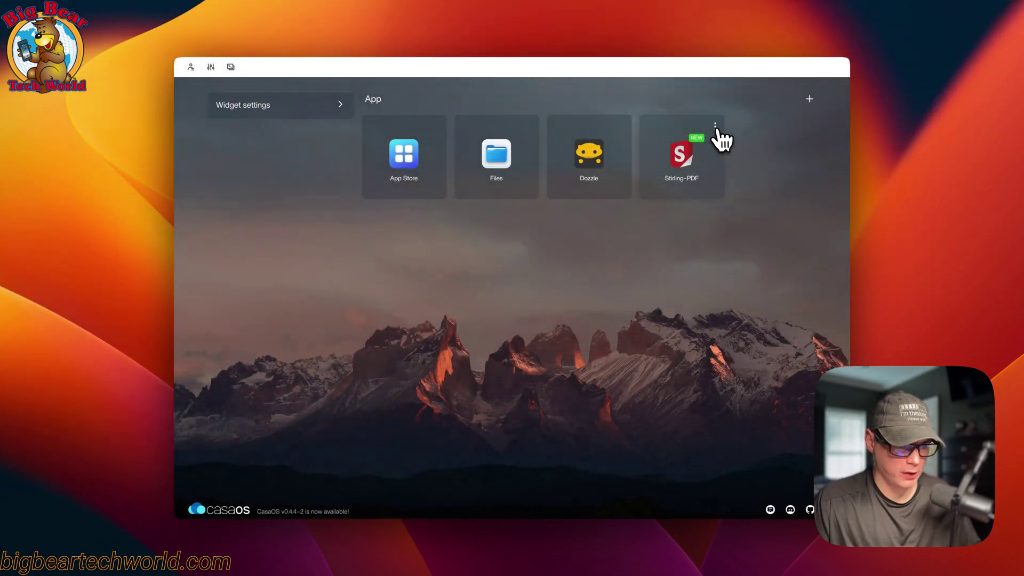
Add a new line reading "Testing" below the documentation link in Stirling-PDF's tips and save the note
left_click(716, 127)
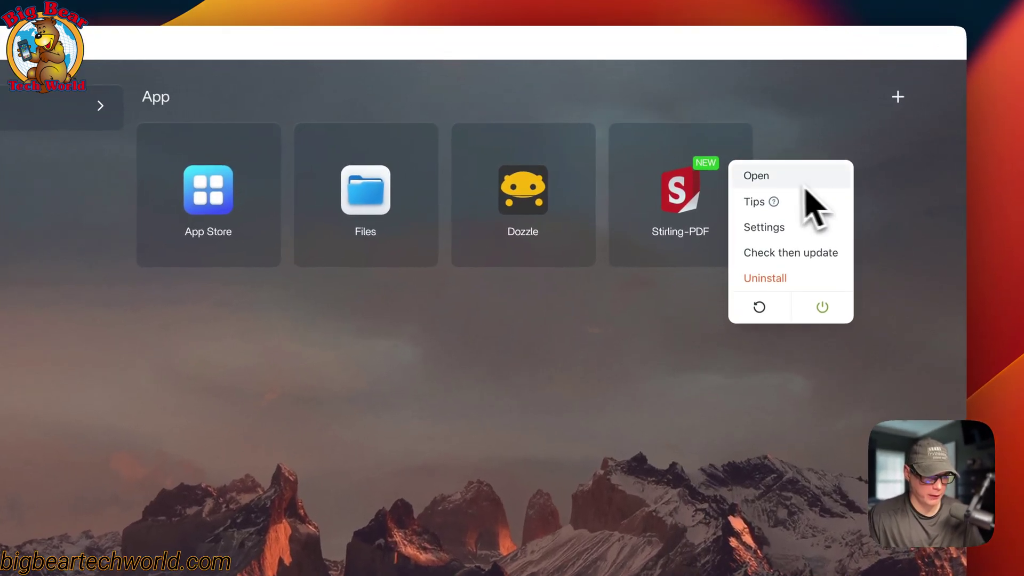
left_click(773, 201)
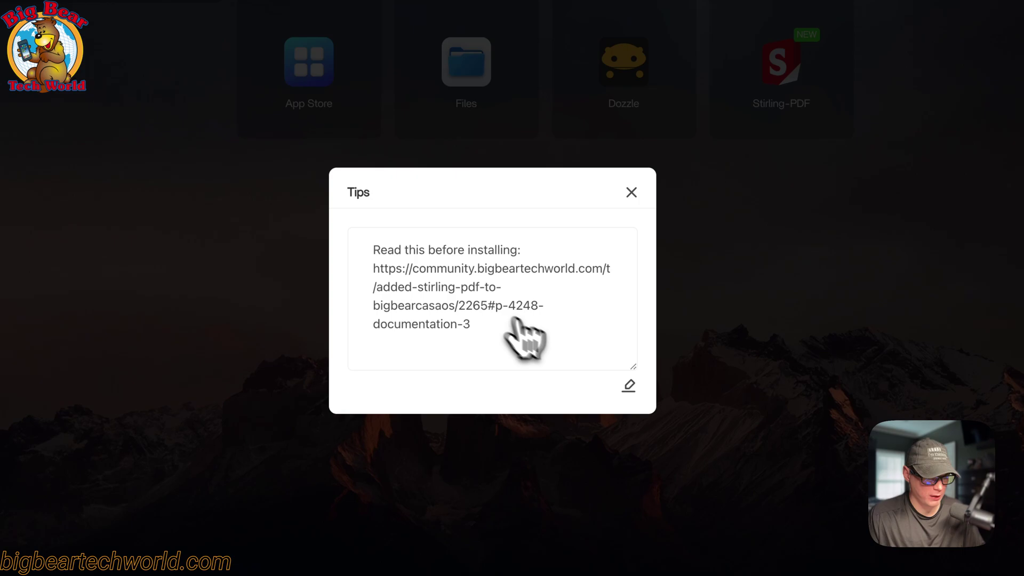
left_click(628, 385)
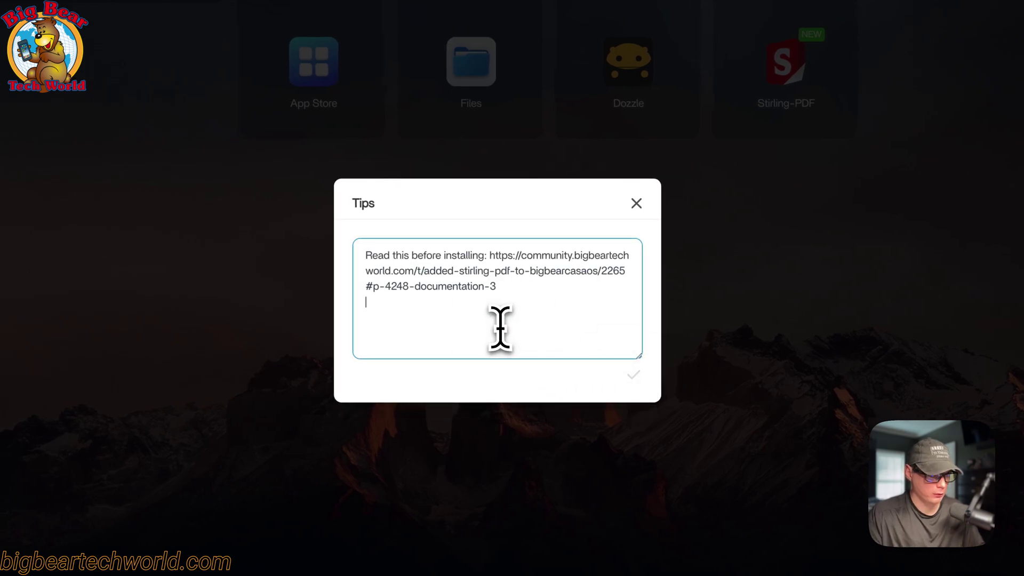
key("Return")
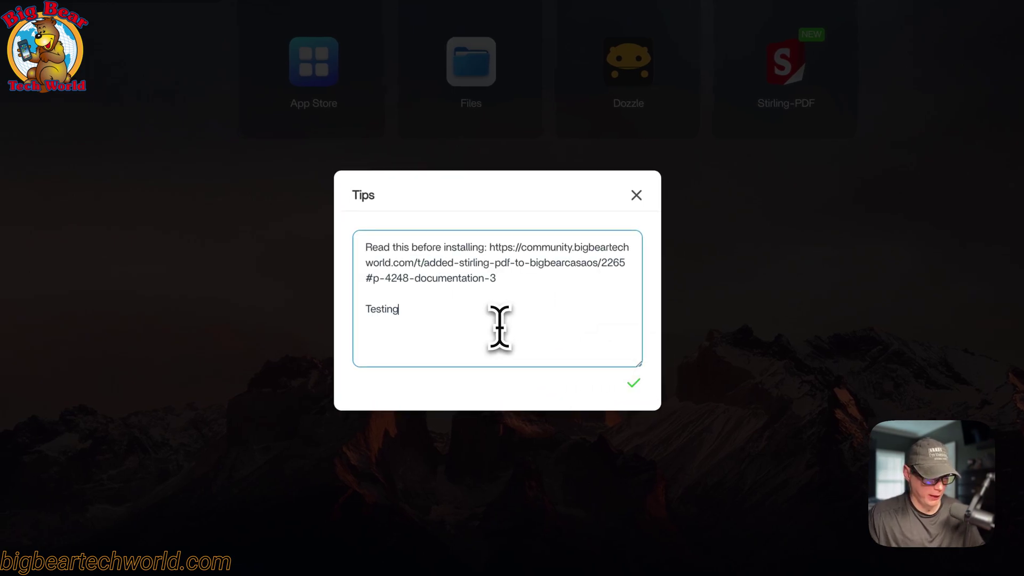
left_click(634, 384)
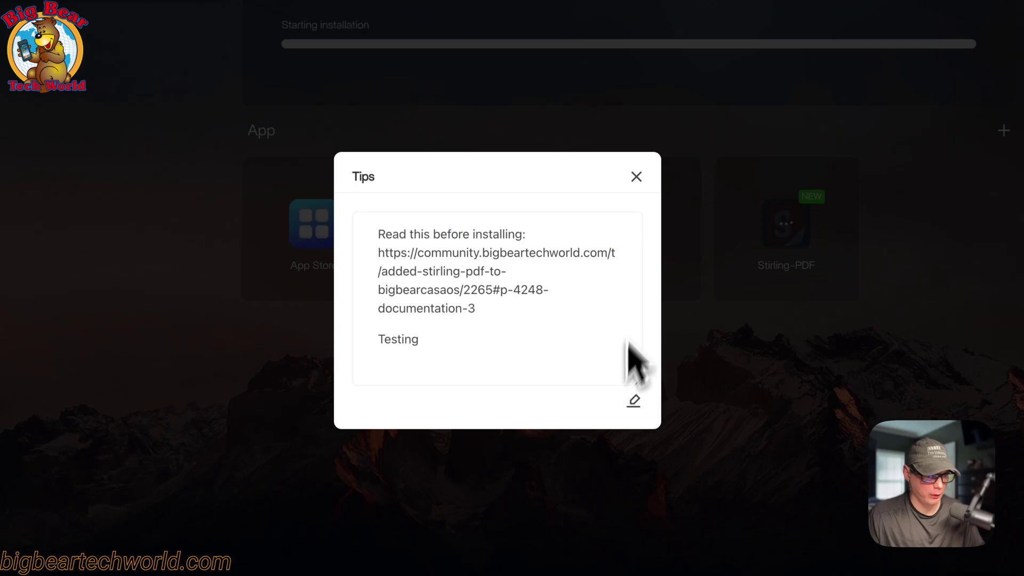
left_click(636, 176)
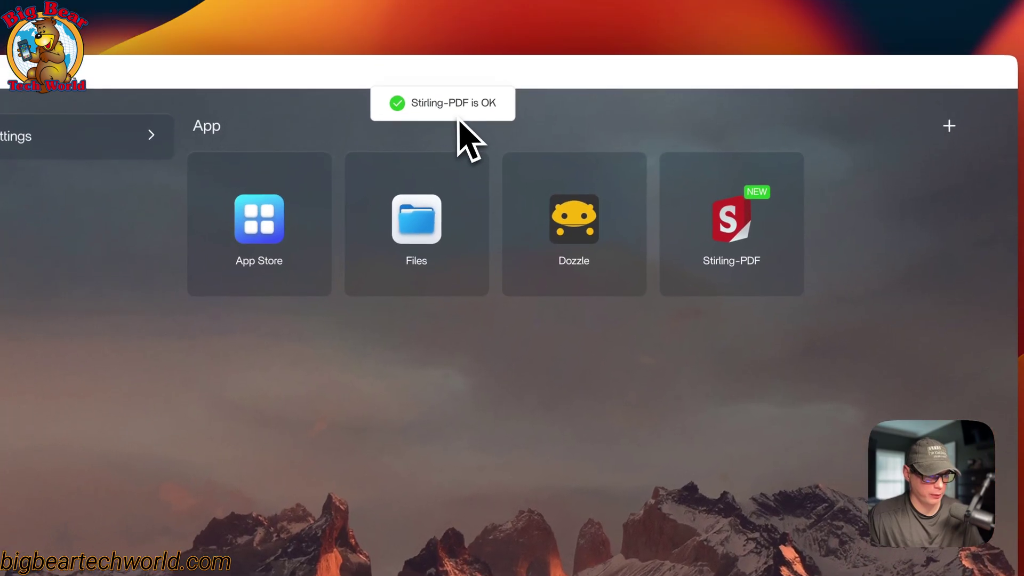
Reopen Stirling-PDF's tips to check the edited note, and close them
left_click(788, 169)
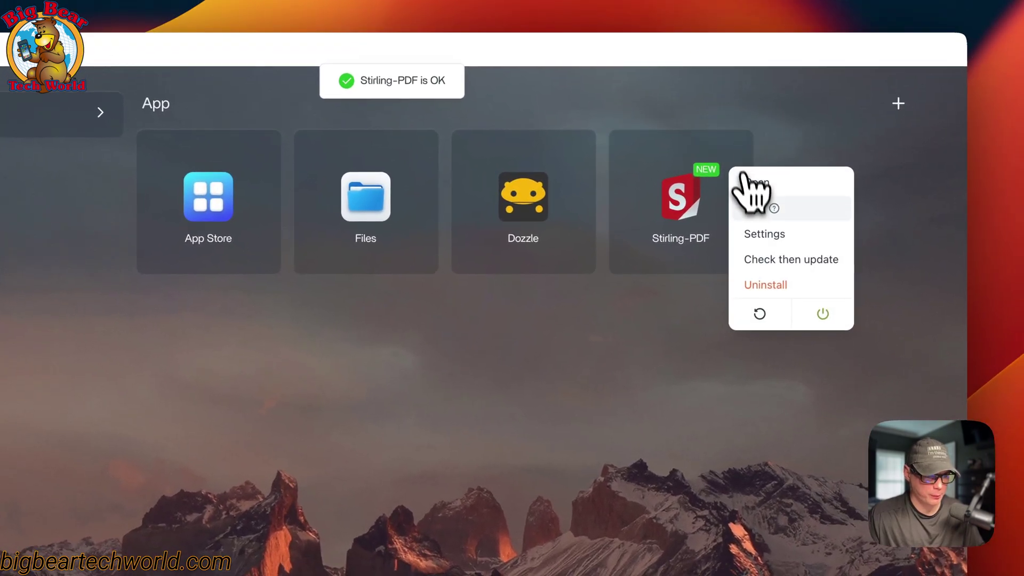
left_click(752, 209)
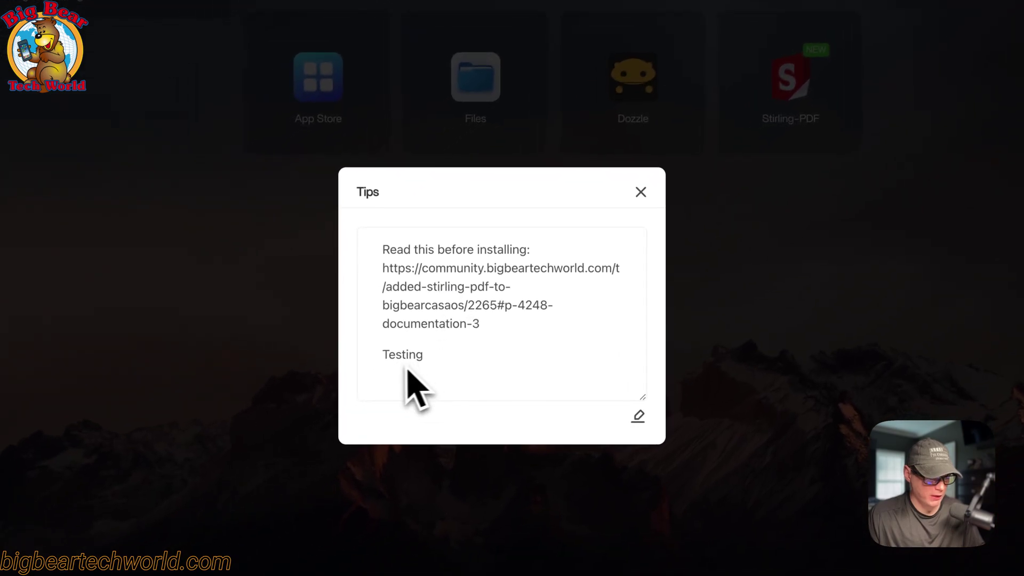
left_click(642, 191)
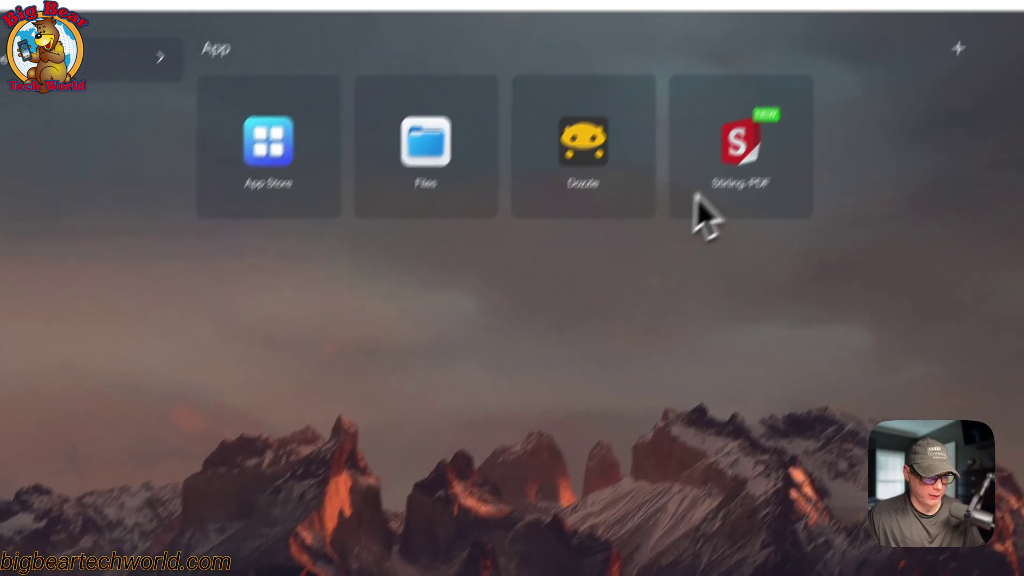
Open Stirling-PDF's settings and examine the image, web UI, network and port configuration
left_click(754, 171)
left_click(791, 241)
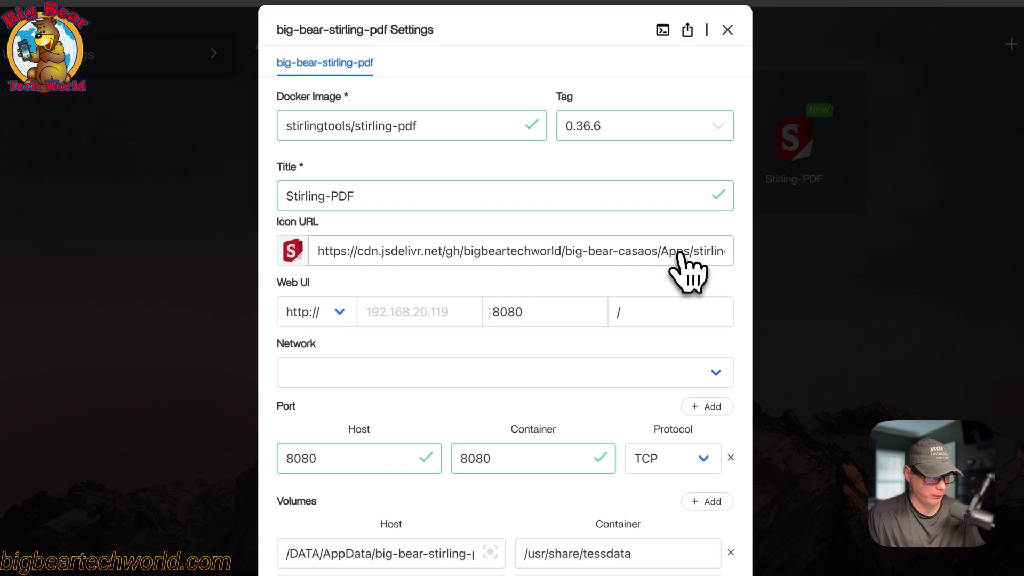
scroll(603, 312, "down", 2)
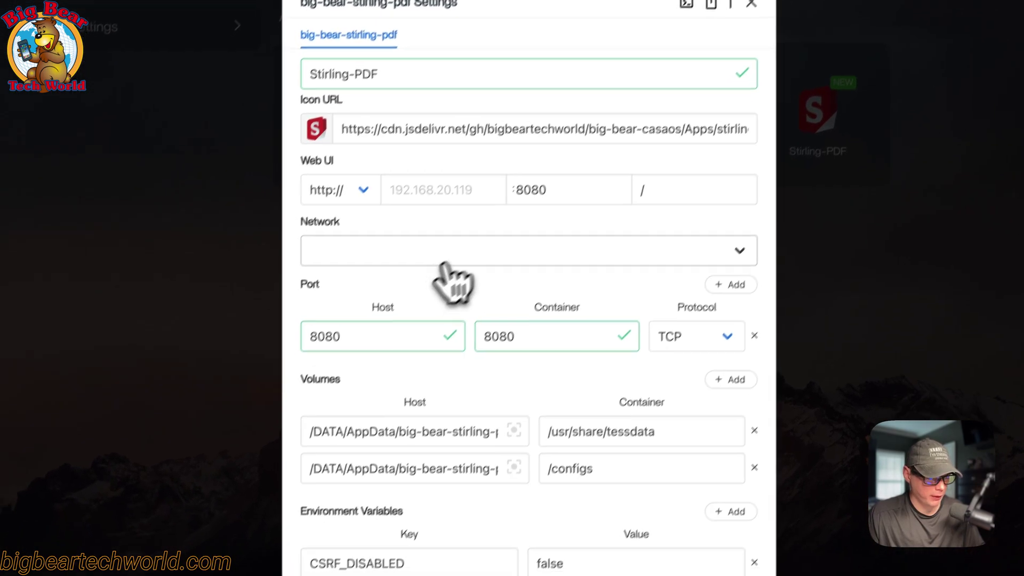
left_click(503, 295)
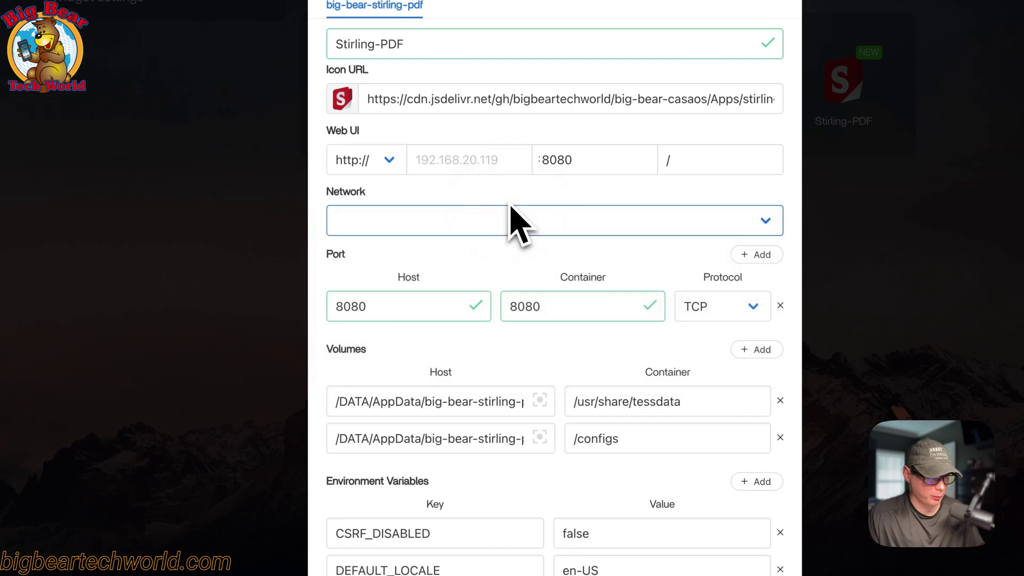
scroll(525, 216, "down", 1)
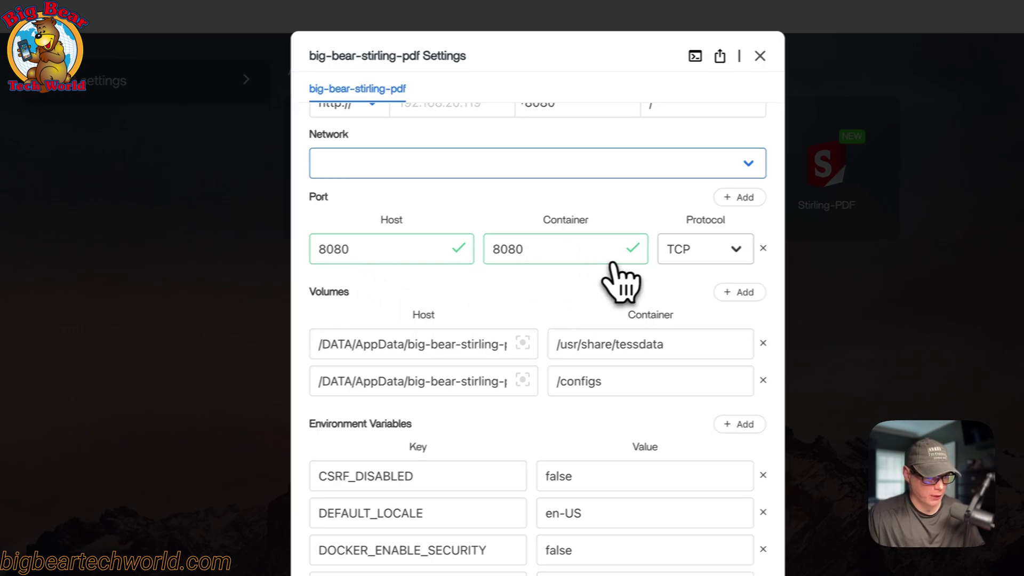
left_click(688, 250)
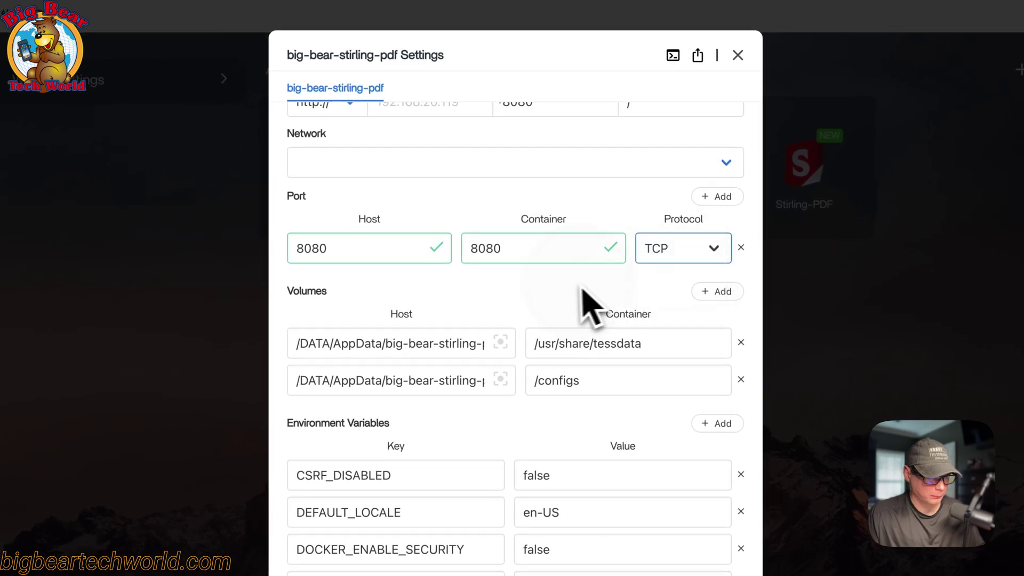
Review Stirling-PDF's volumes, environment variables, memory limit, CPU shares, restart policy and container name
scroll(583, 290, "down", 2)
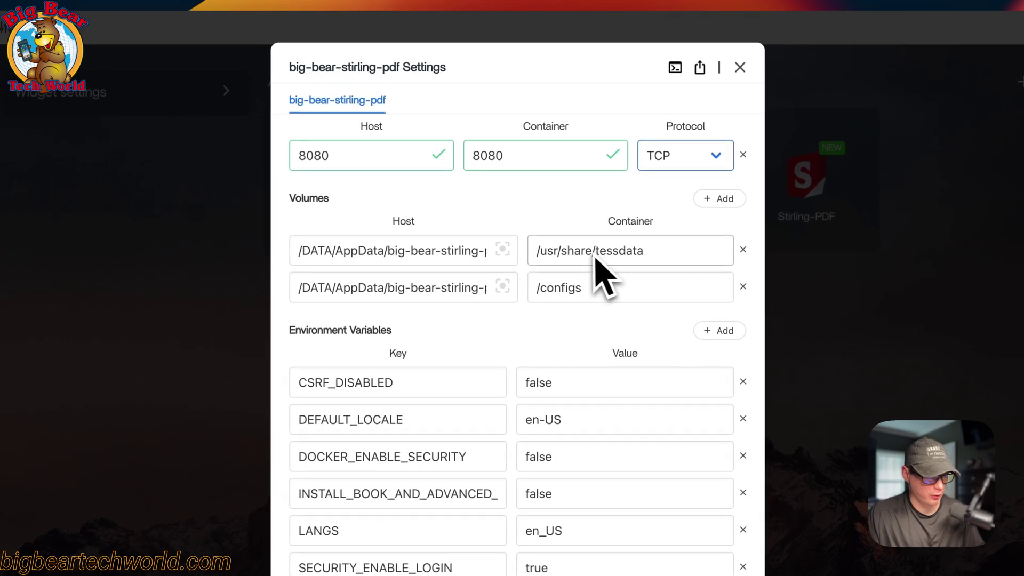
scroll(546, 308, "down", 3)
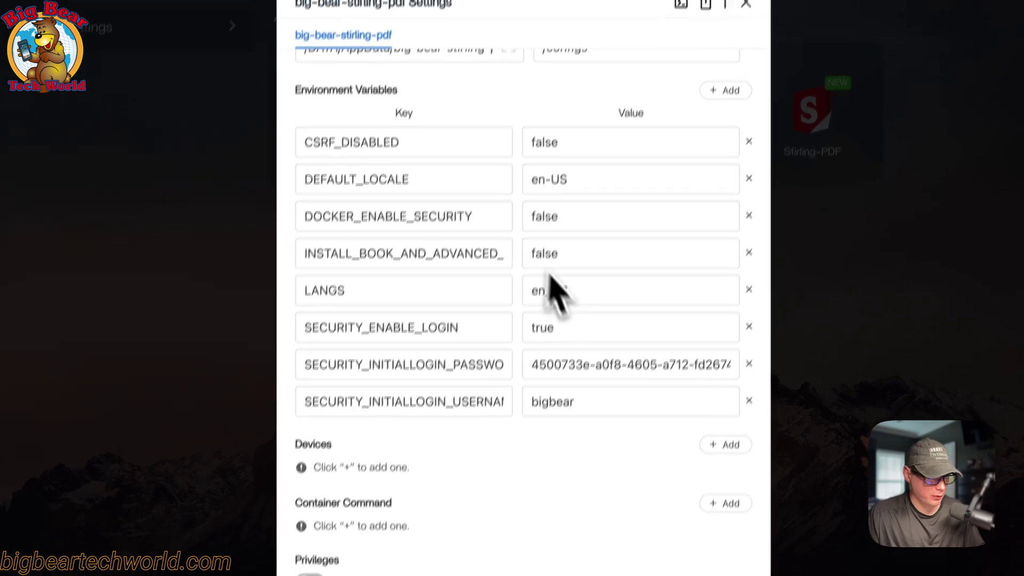
scroll(586, 266, "down", 5)
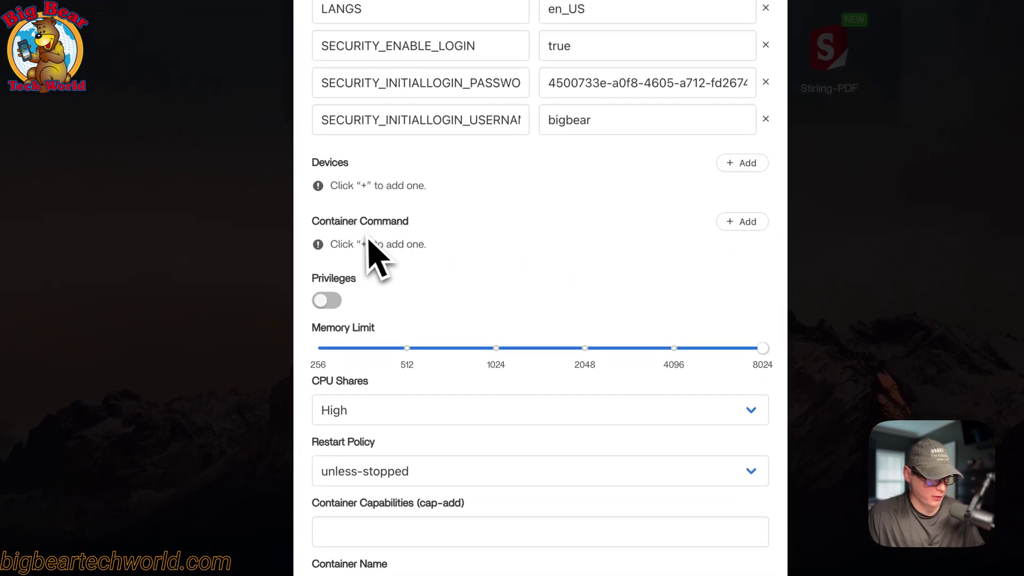
scroll(461, 312, "down", 1)
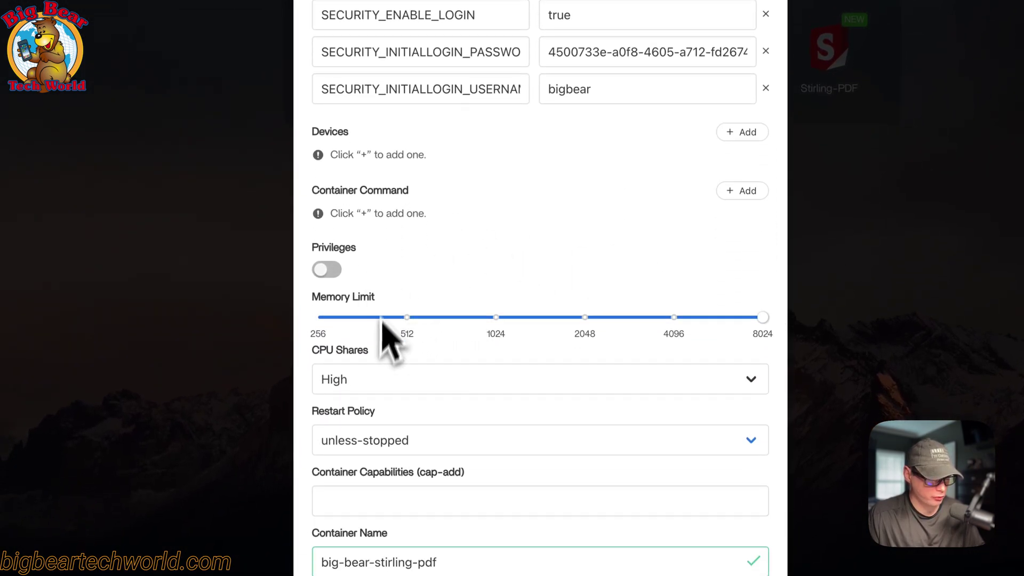
left_click(359, 443)
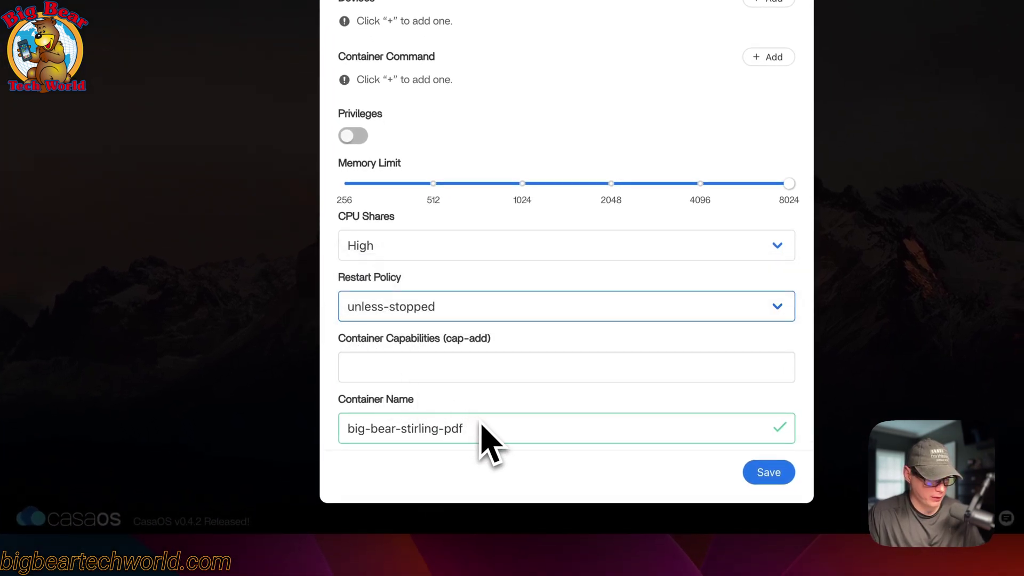
scroll(498, 377, "up", 10)
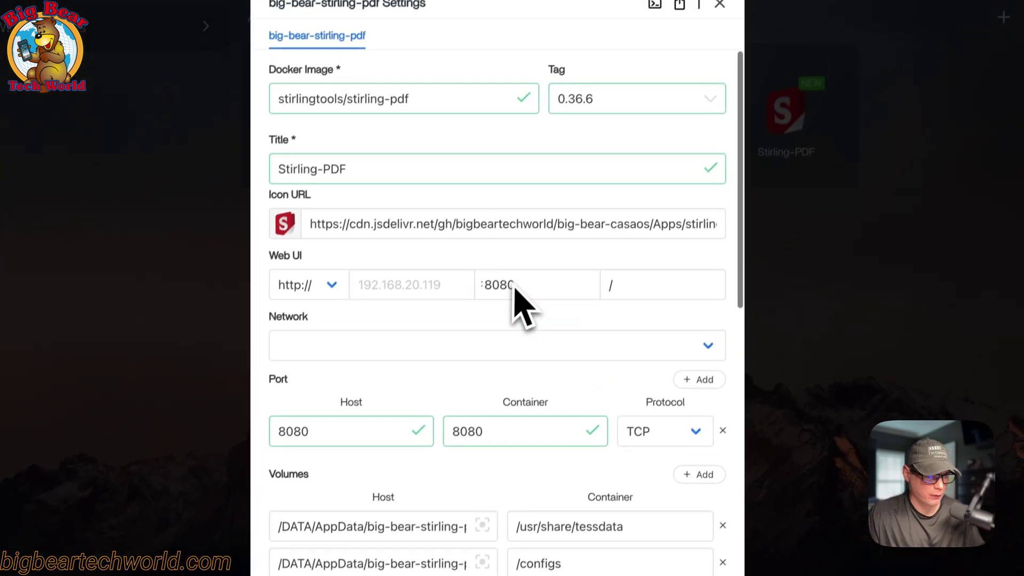
List the files in the Stirling-PDF container's terminal with ls, view its logs, and close the terminal and settings
left_click(617, 105)
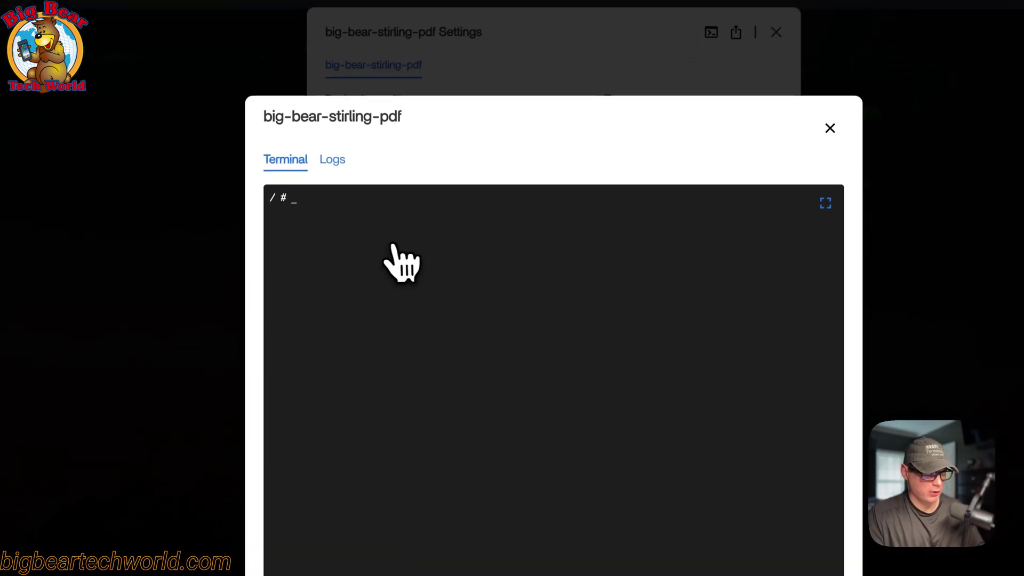
type("ls")
key("Return")
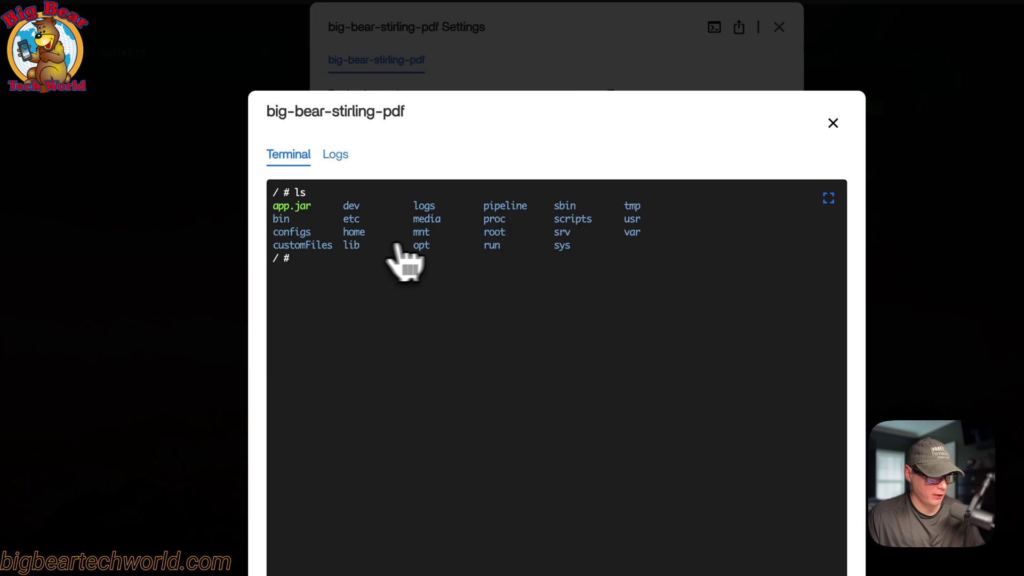
left_click(336, 154)
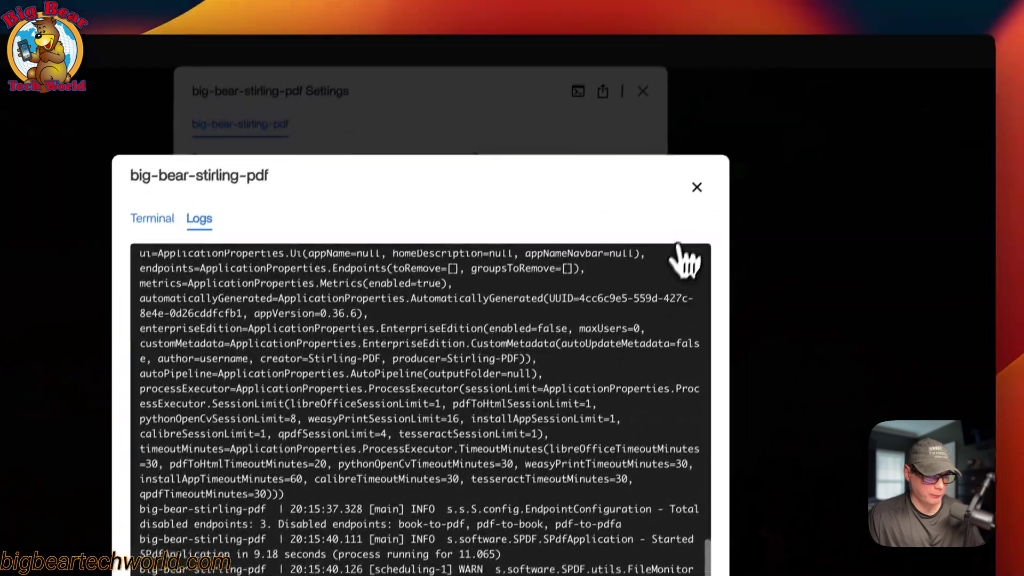
left_click(745, 45)
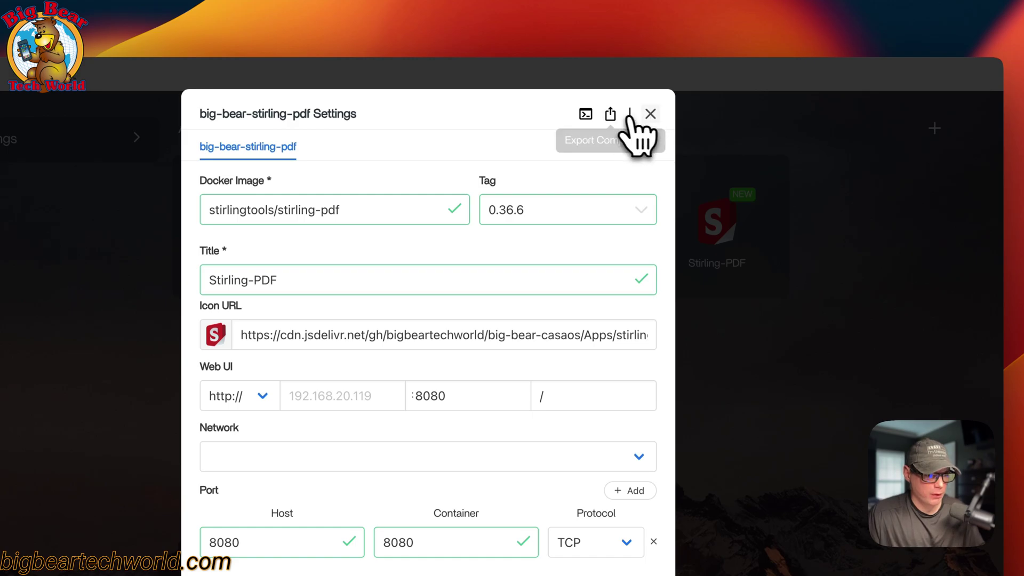
left_click(650, 114)
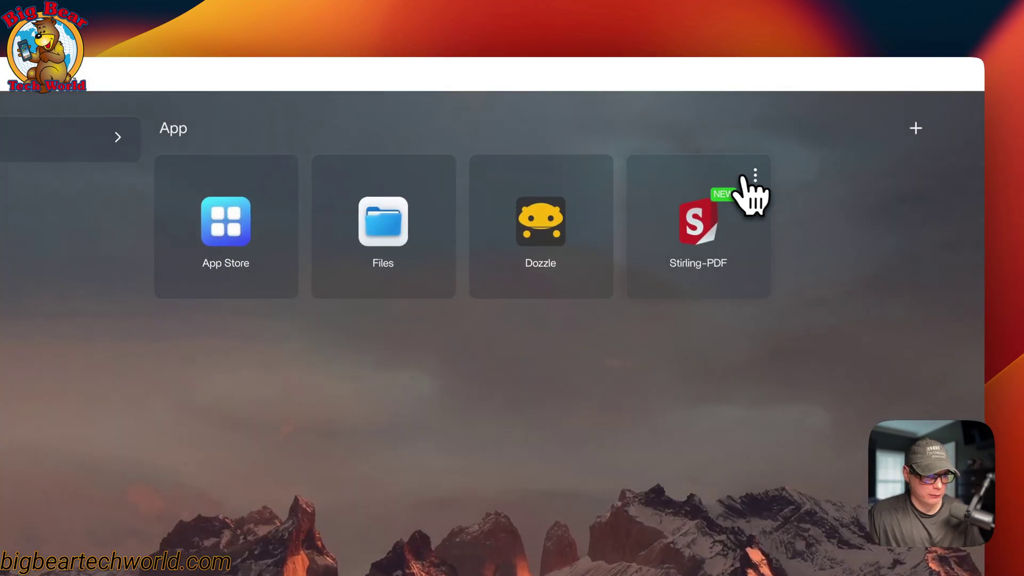
Reopen the Stirling-PDF settings and check the app for an update
left_click(754, 176)
left_click(769, 258)
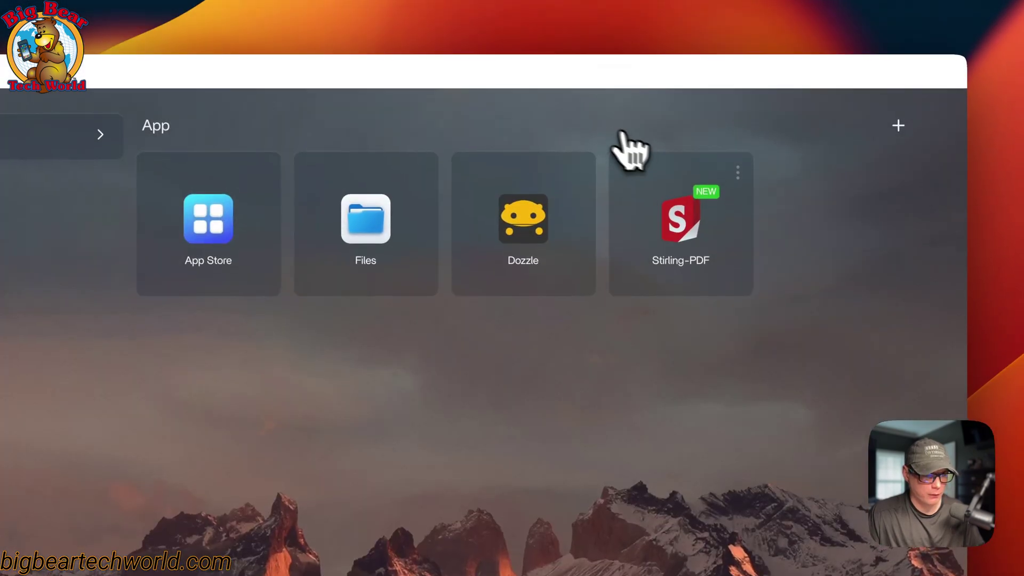
left_click(747, 174)
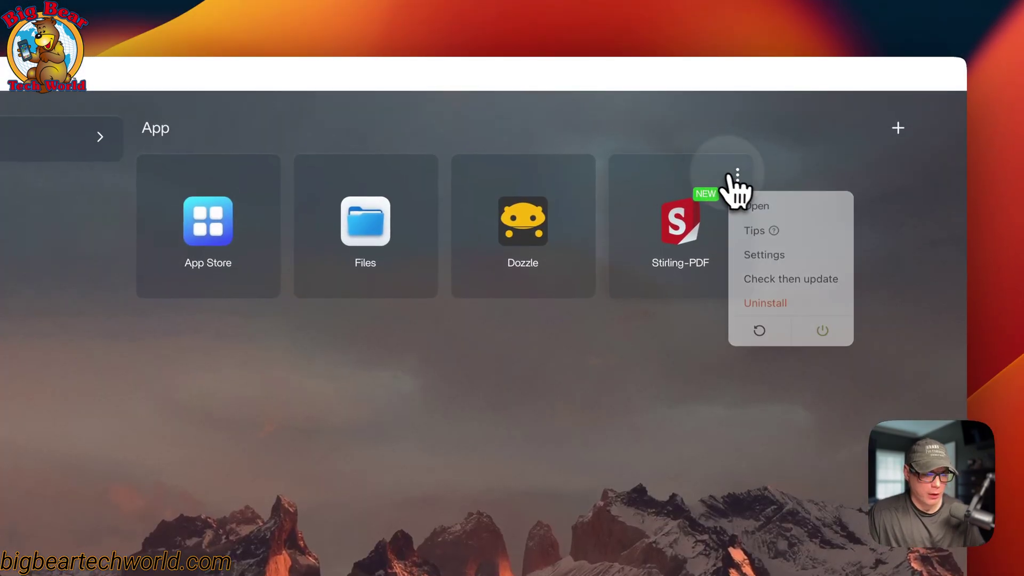
left_click(767, 284)
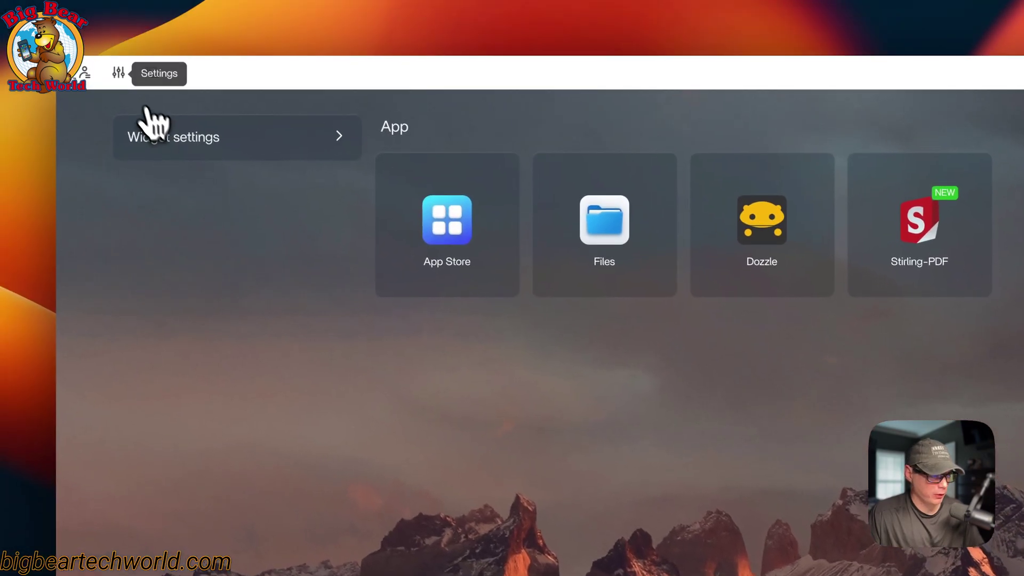
Review the CasaOS system settings and the app options available for Stirling-PDF
left_click(120, 72)
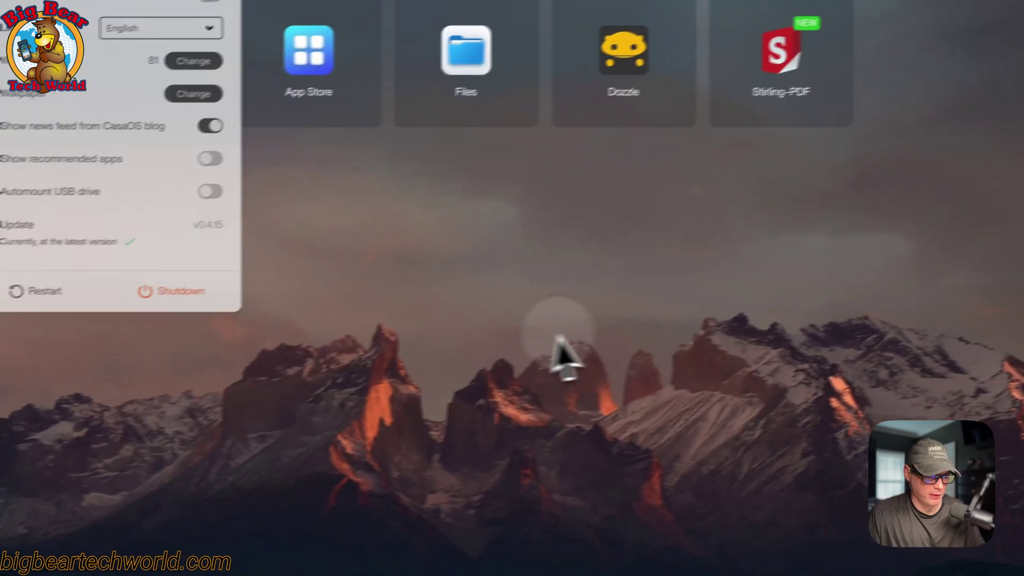
left_click(848, 306)
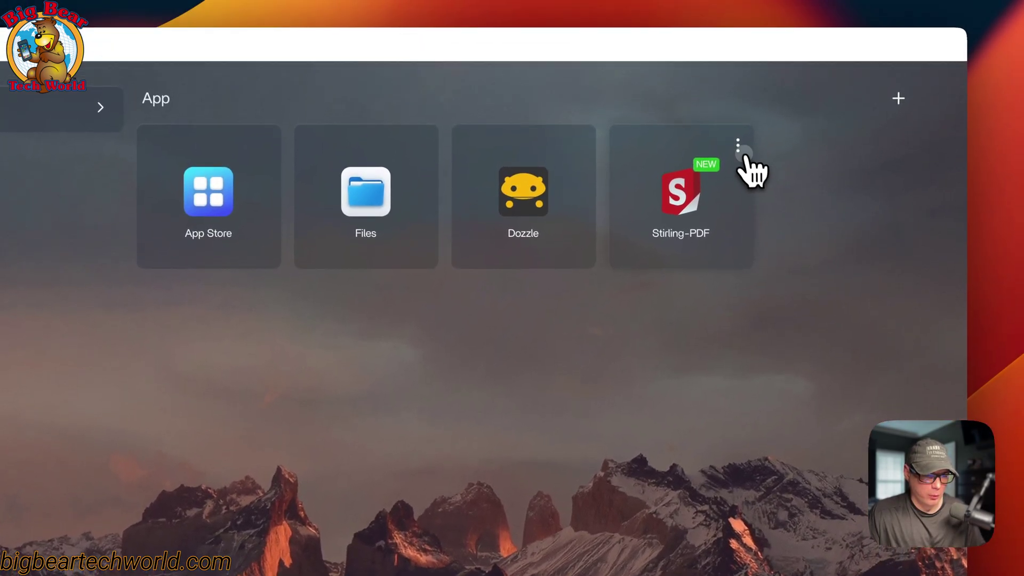
left_click(742, 155)
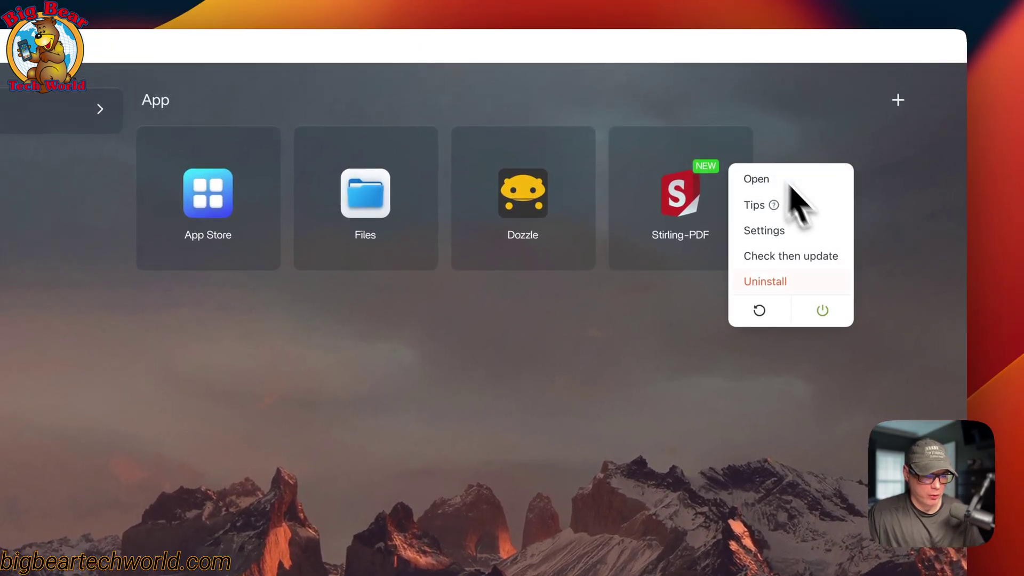
left_click(756, 258)
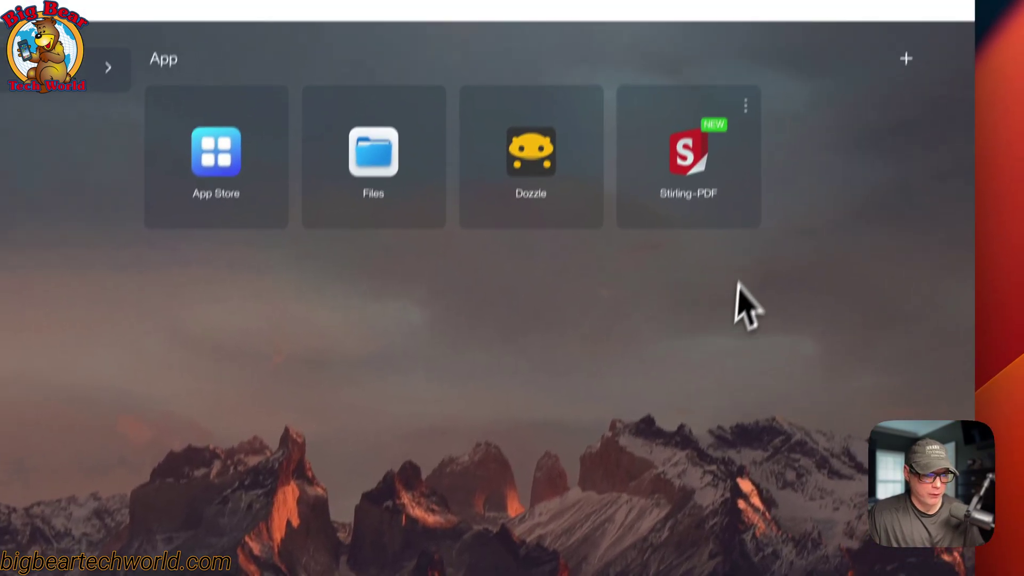
left_click(742, 153)
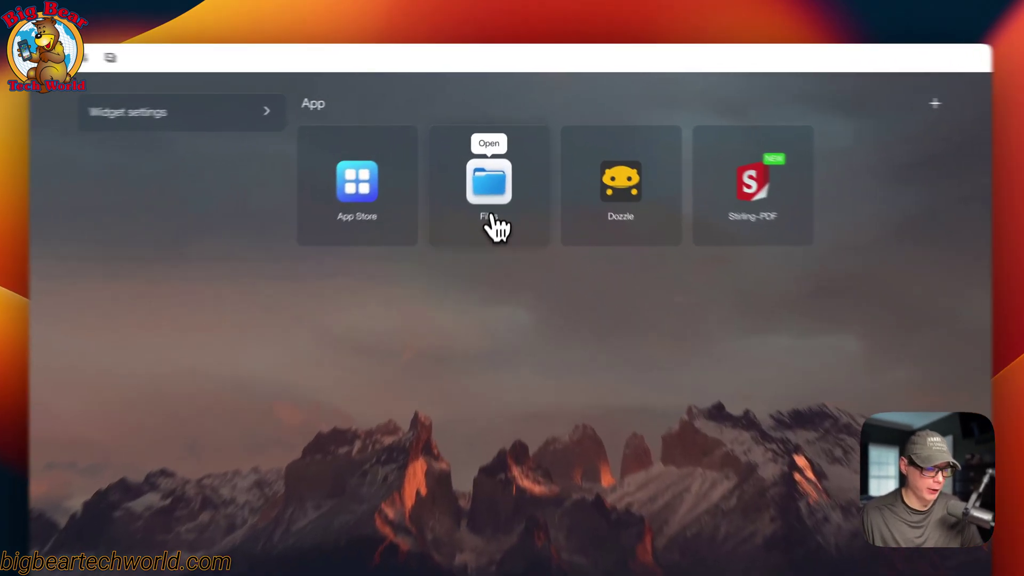
Browse Files to DATA/AppData/big-bear-stirling-pdf/configs, examine the contents of settings.yml, and close the file
left_click(499, 184)
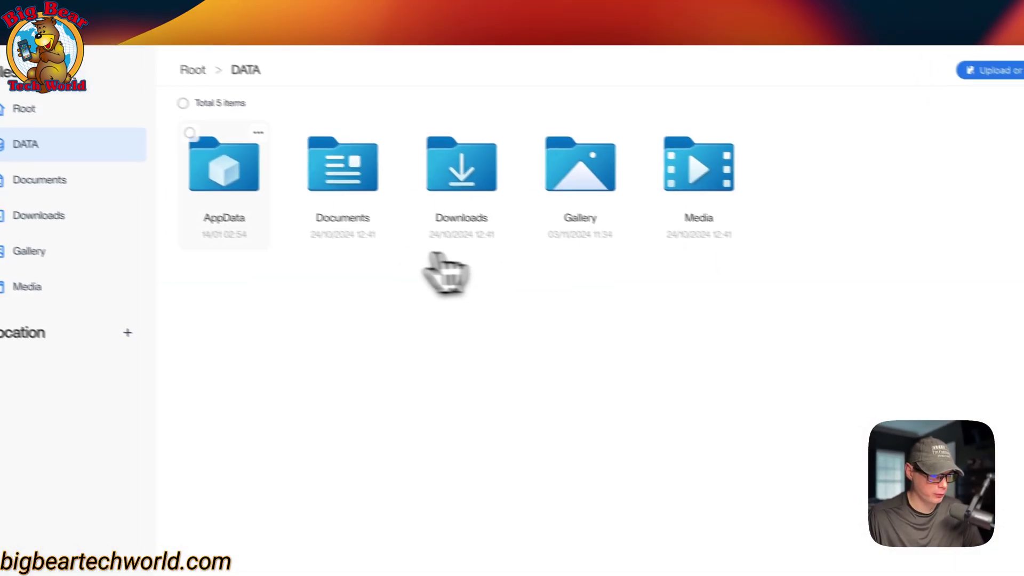
left_click(298, 211)
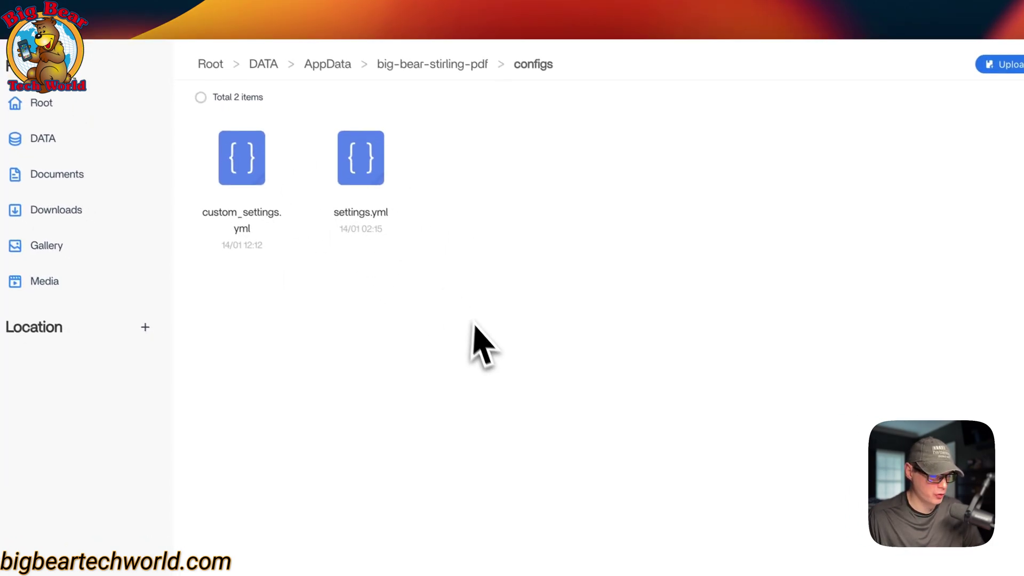
left_click(380, 211)
scroll(428, 343, "down", 10)
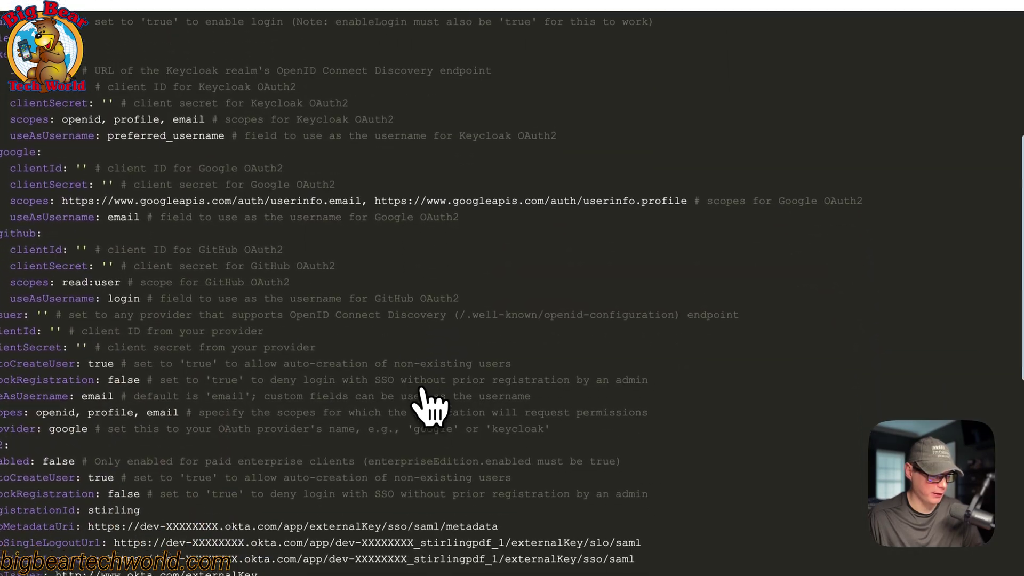
scroll(424, 394, "down", 10)
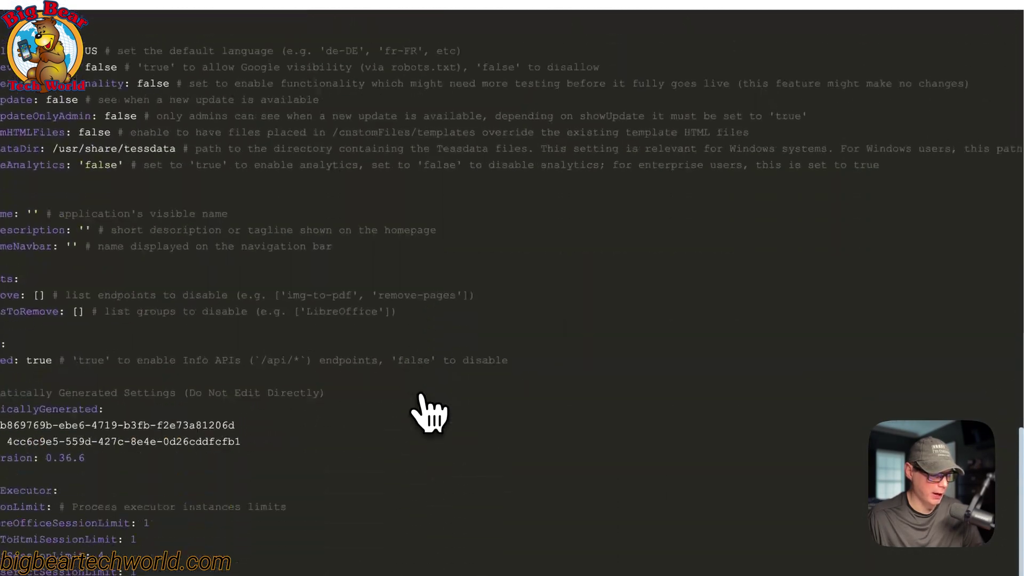
scroll(427, 396, "up", 15)
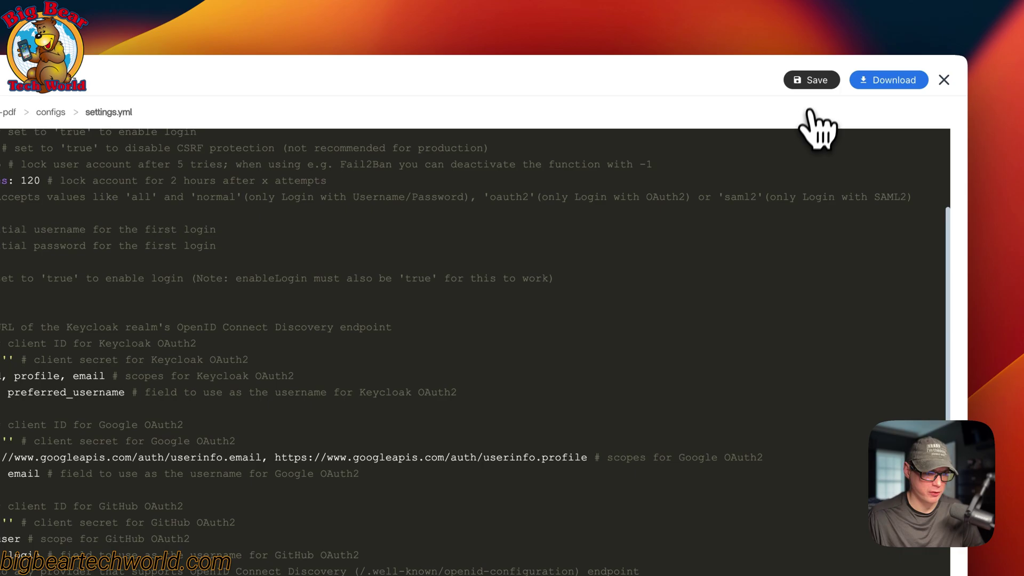
left_click(942, 82)
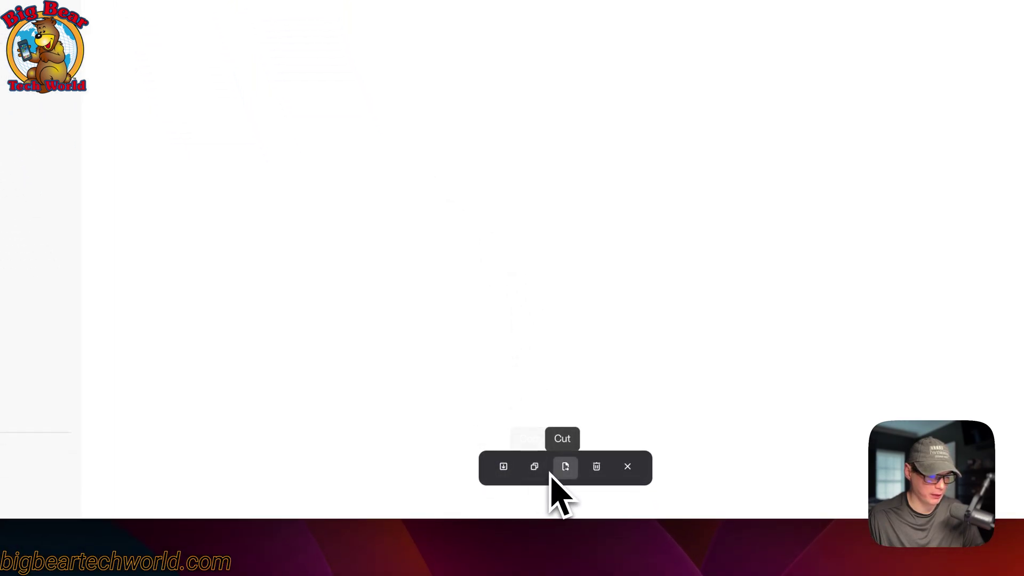
View the file actions available in the configs and AppData folders without applying any, and close Files
left_click(628, 466)
left_click(336, 135)
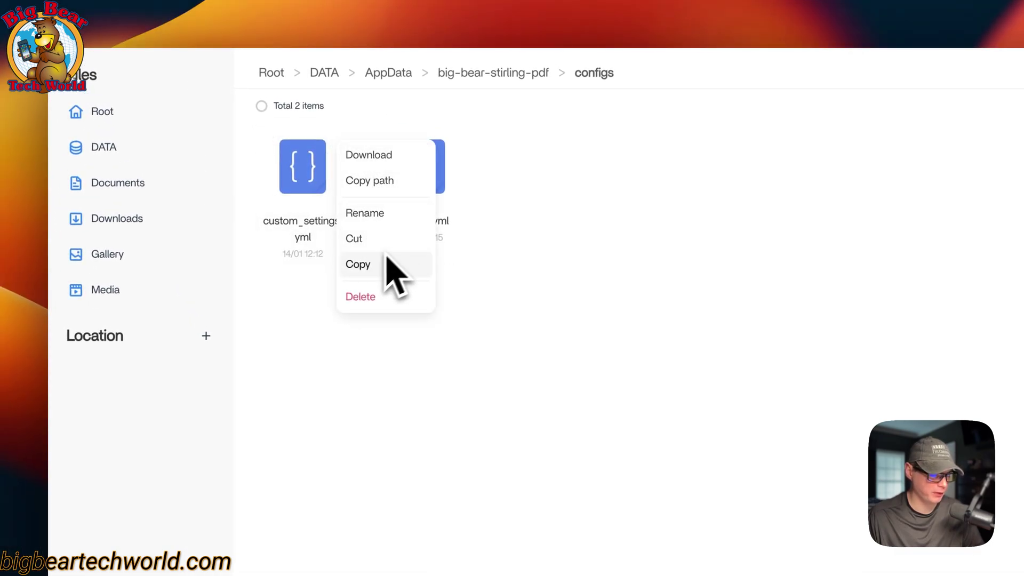
left_click(320, 363)
left_click(388, 73)
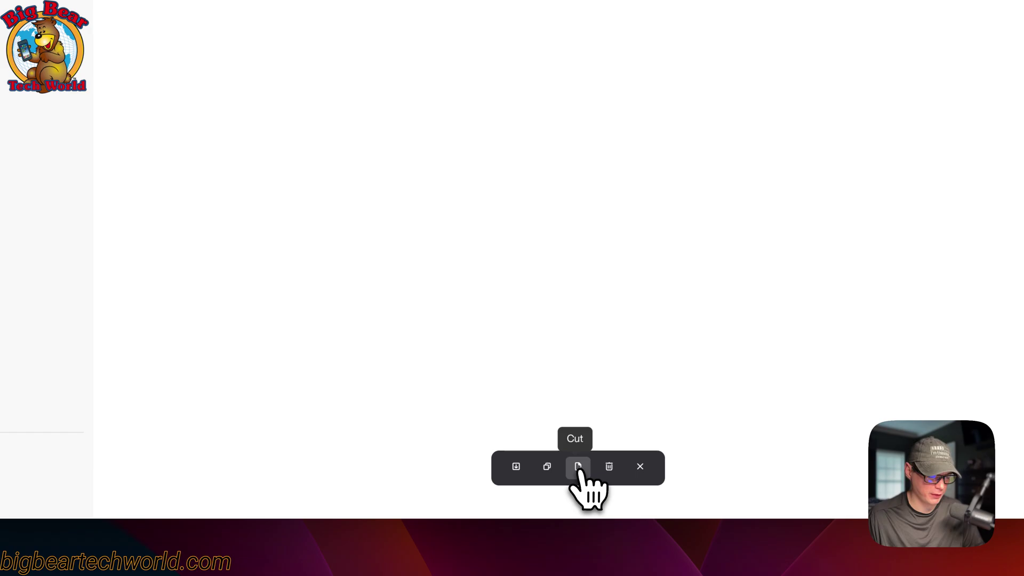
left_click(640, 467)
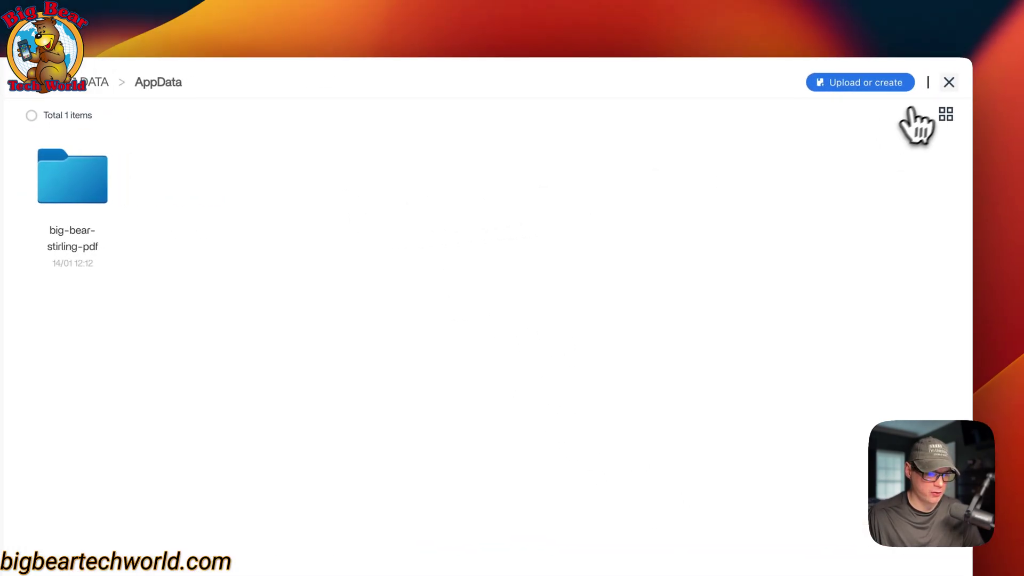
left_click(1005, 82)
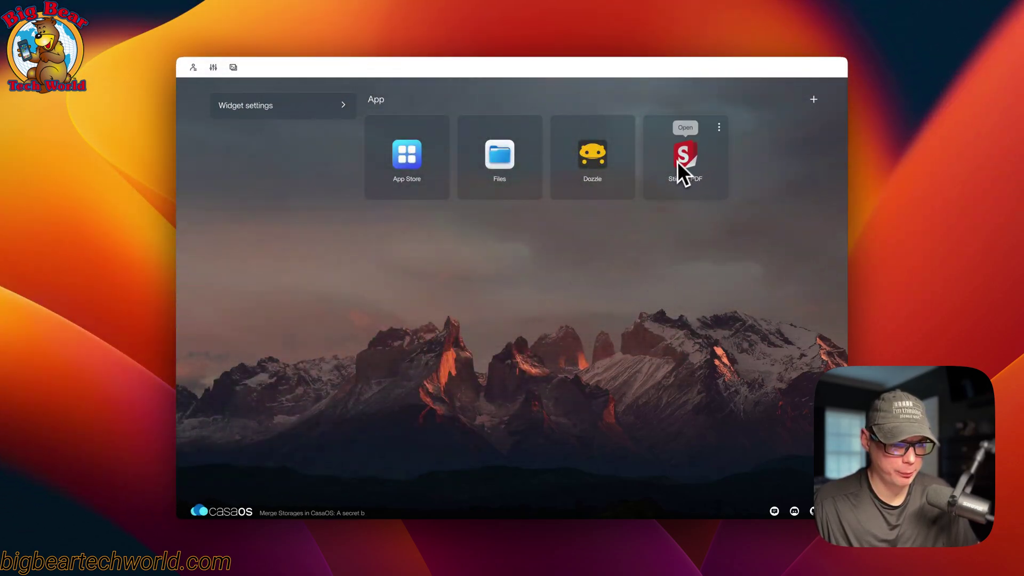
Open the Stirling-PDF web interface and disable analytics in the opt-in dialog
left_click(719, 127)
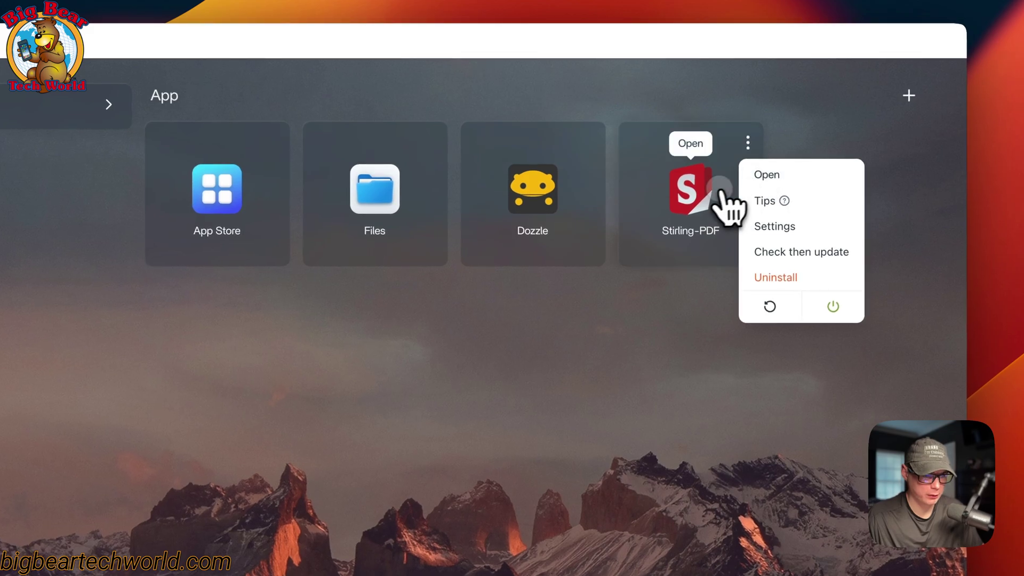
left_click(721, 194)
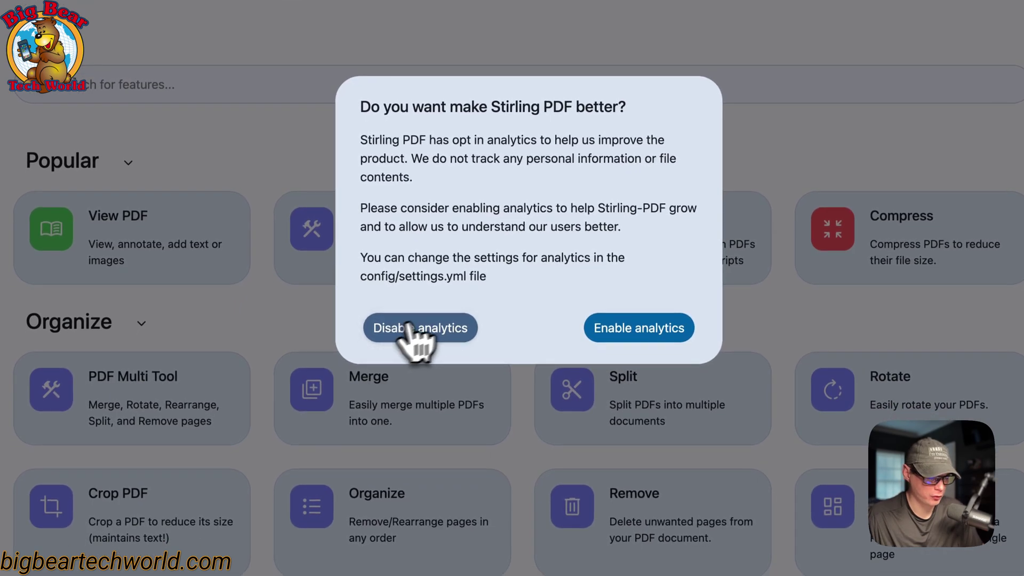
left_click(459, 329)
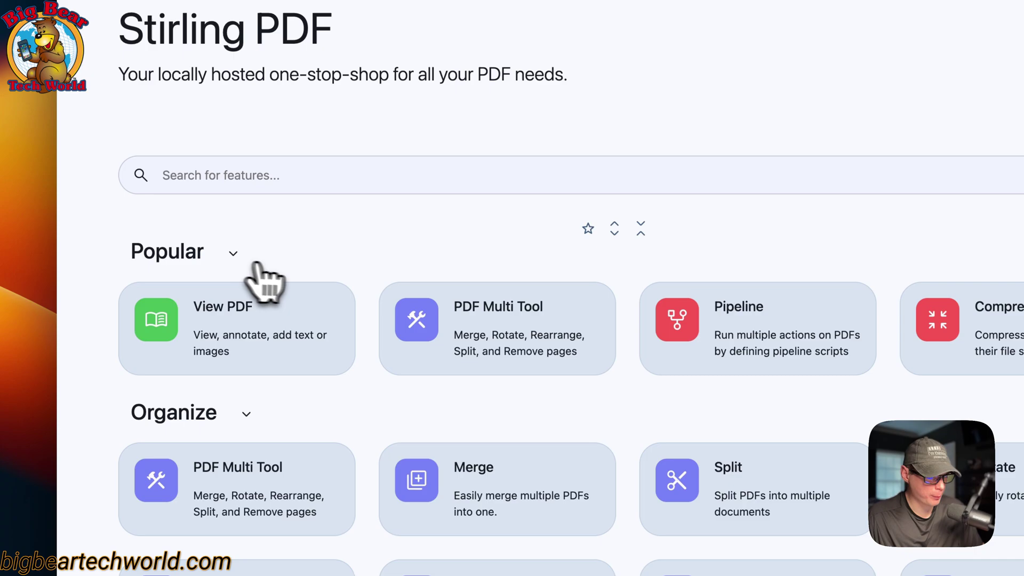
Look through the home page's tool categories, search the features for "View" and clear the search
scroll(301, 320, "down", 12)
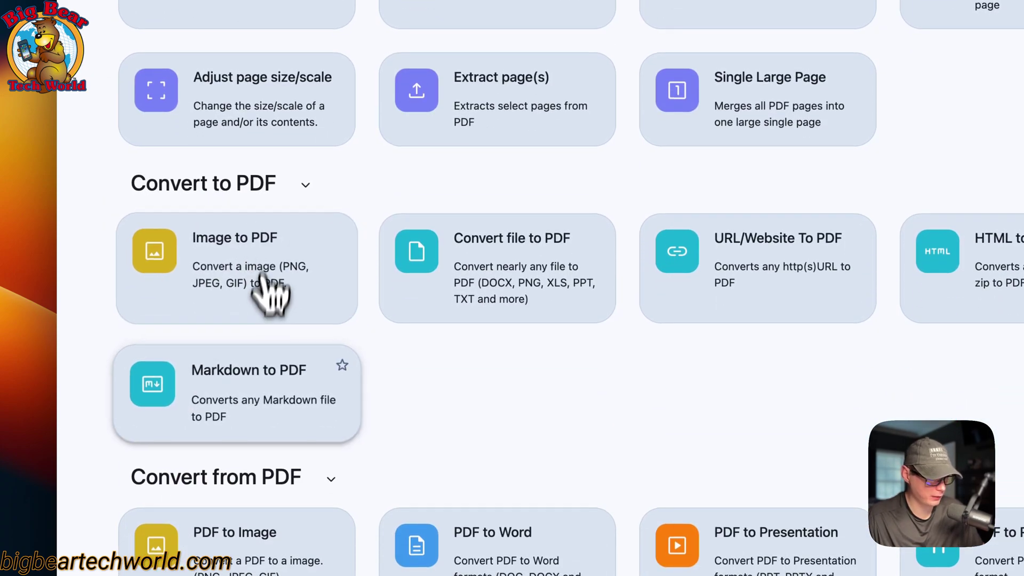
scroll(263, 274, "down", 5)
scroll(422, 293, "up", 17)
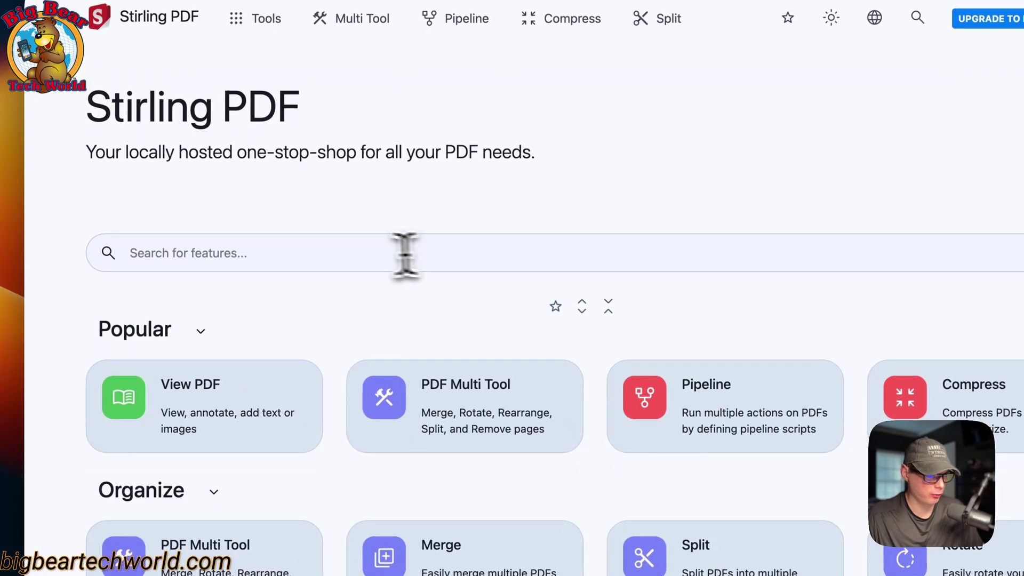
left_click(406, 254)
scroll(320, 230, "down", 2)
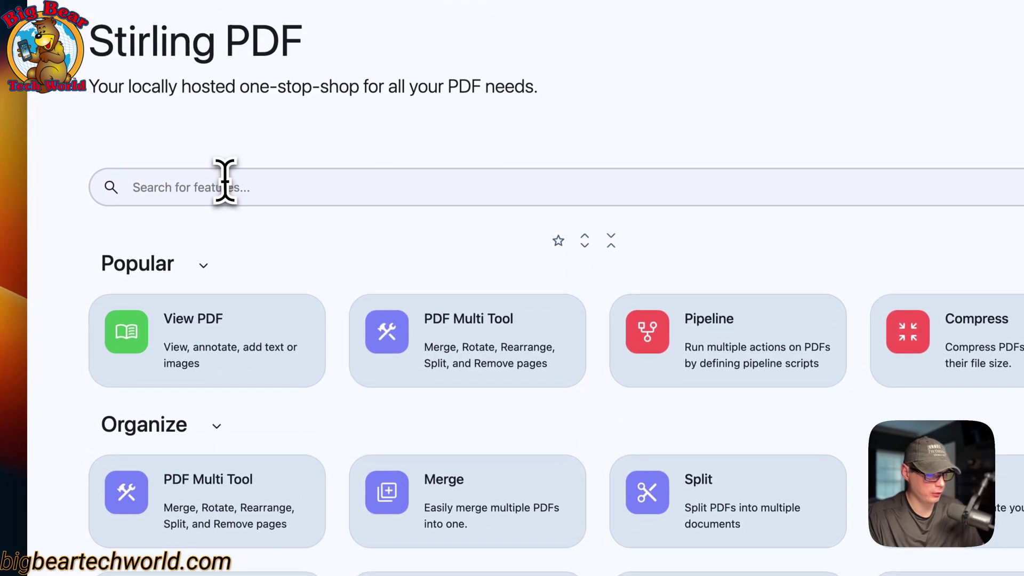
type("View")
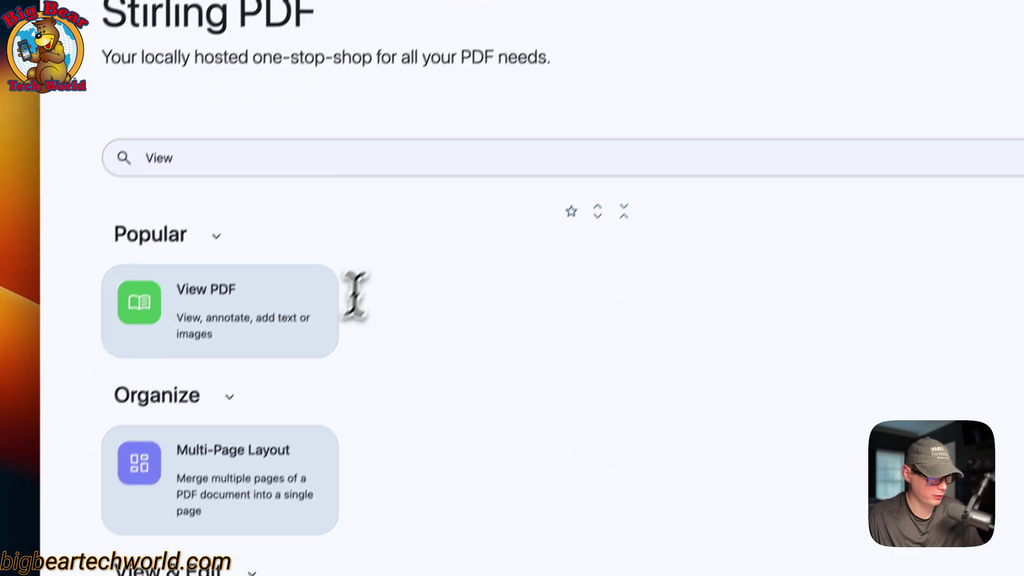
scroll(320, 320, "down", 3)
scroll(272, 341, "up", 3)
key("super+a")
key("BackSpace")
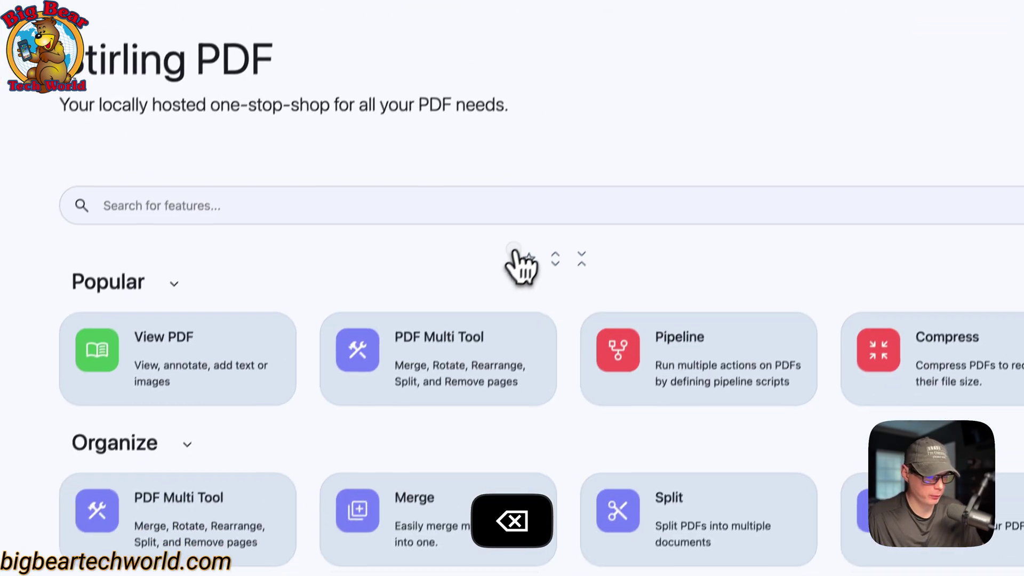
Add View PDF to the favorites, view the favorites, and remove it from the favorites list again
left_click(527, 258)
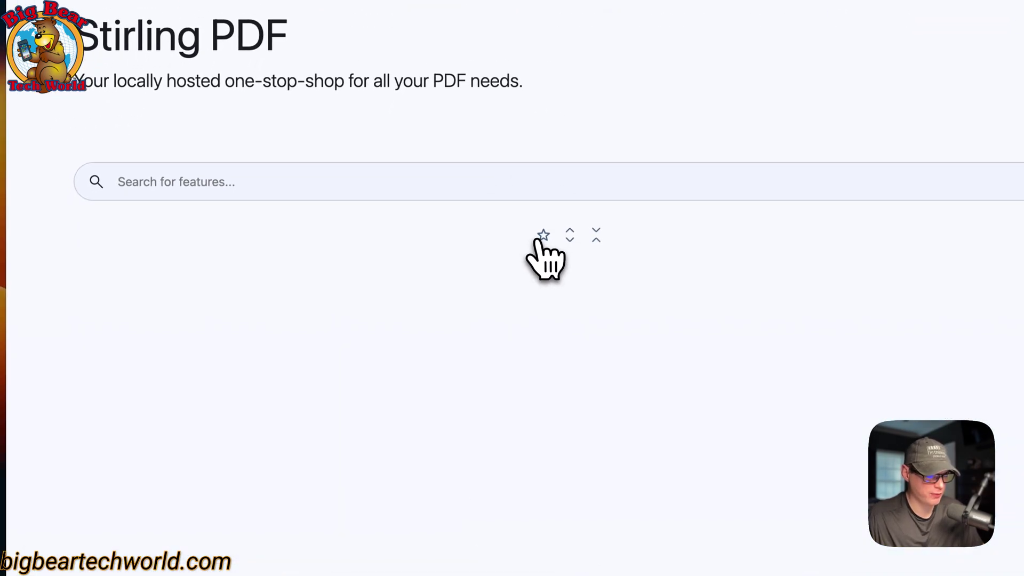
left_click(569, 238)
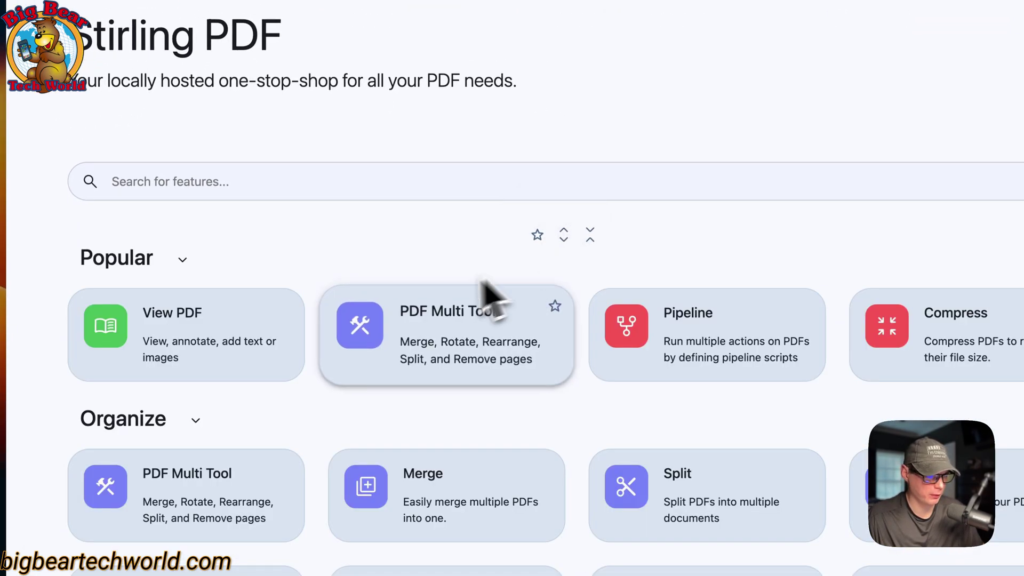
left_click(287, 307)
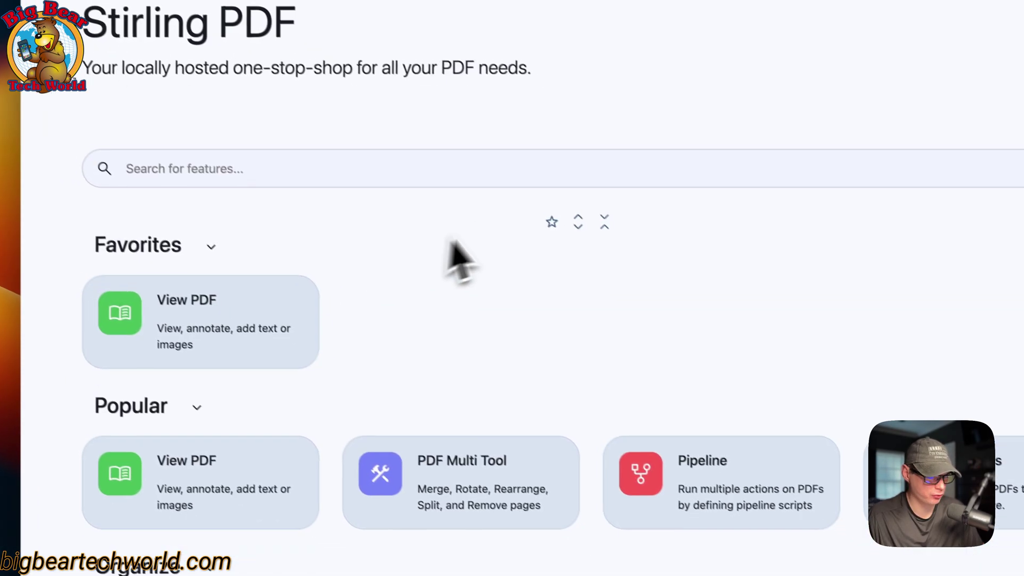
left_click(567, 230)
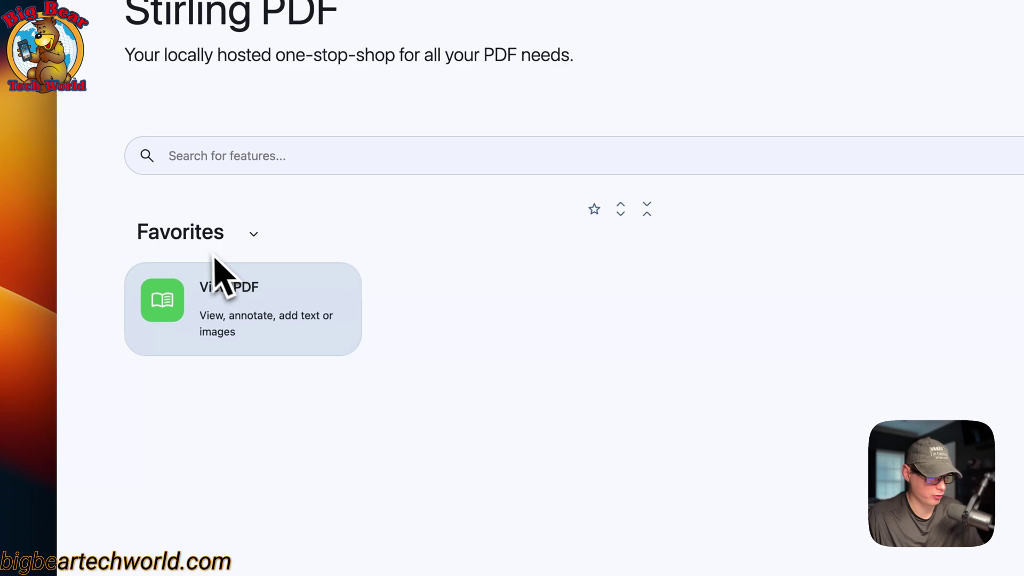
left_click(645, 79)
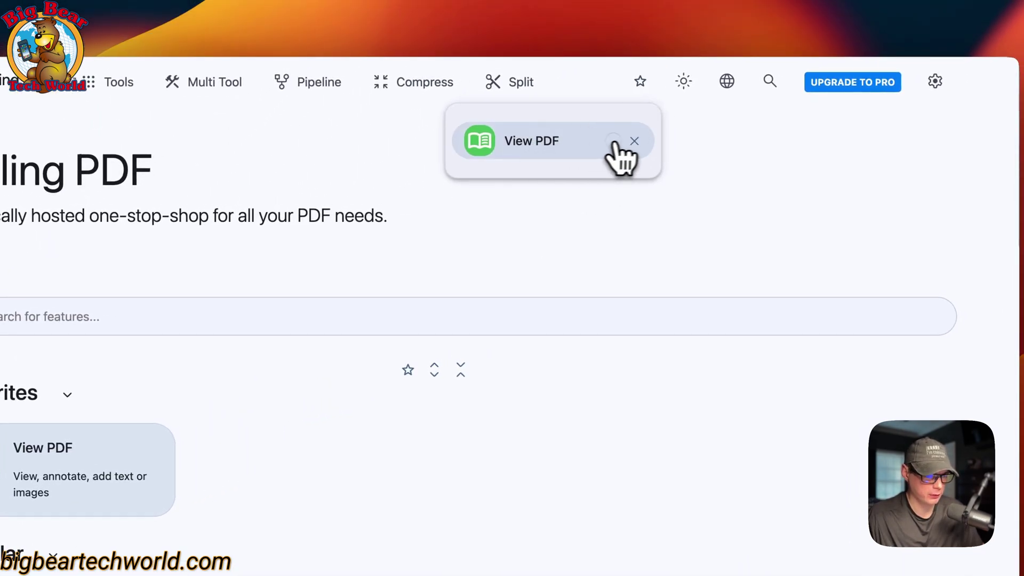
left_click(616, 142)
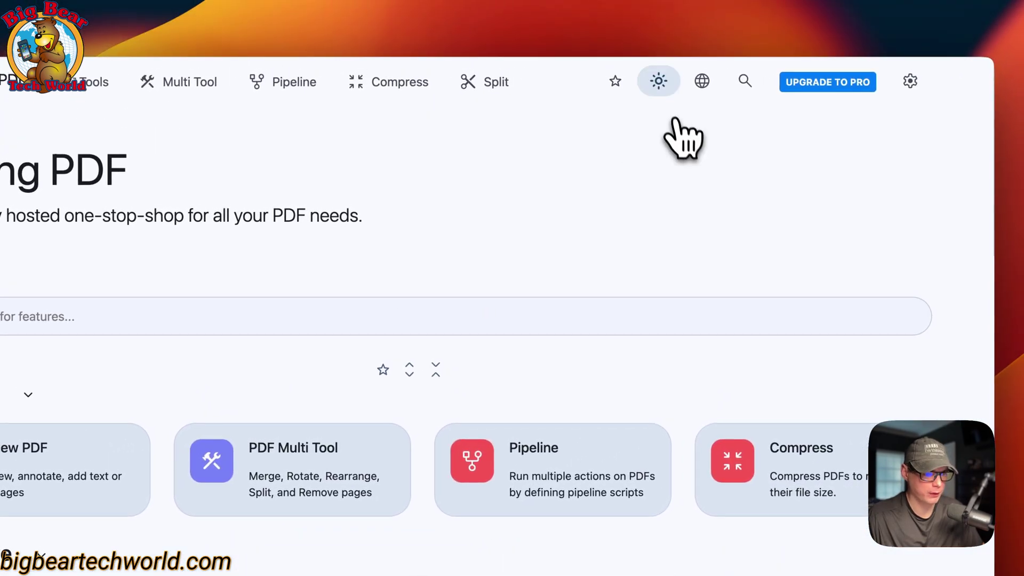
Try the dark theme, return to the light theme, and view the list of interface languages
left_click(773, 27)
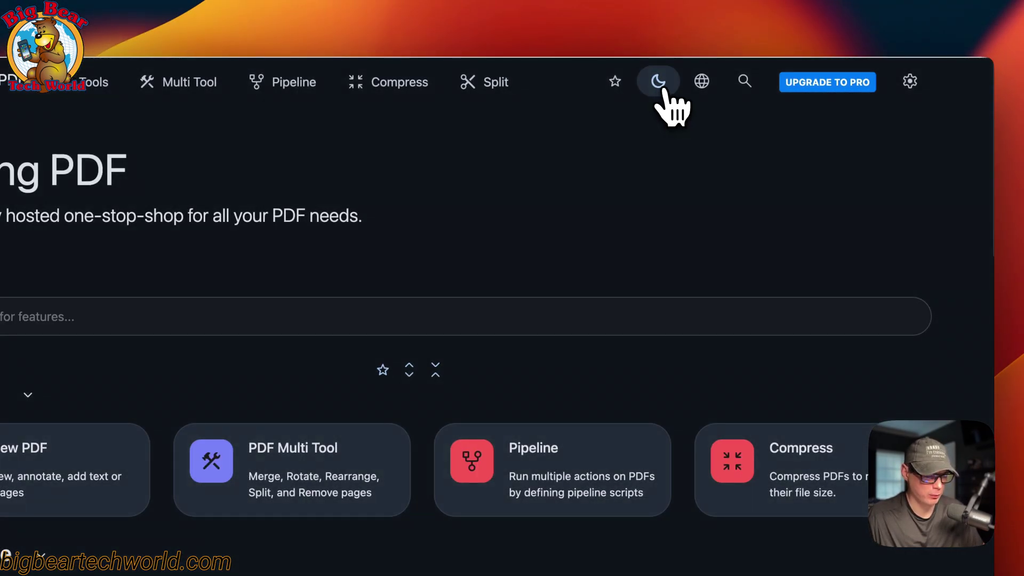
left_click(663, 90)
left_click(687, 92)
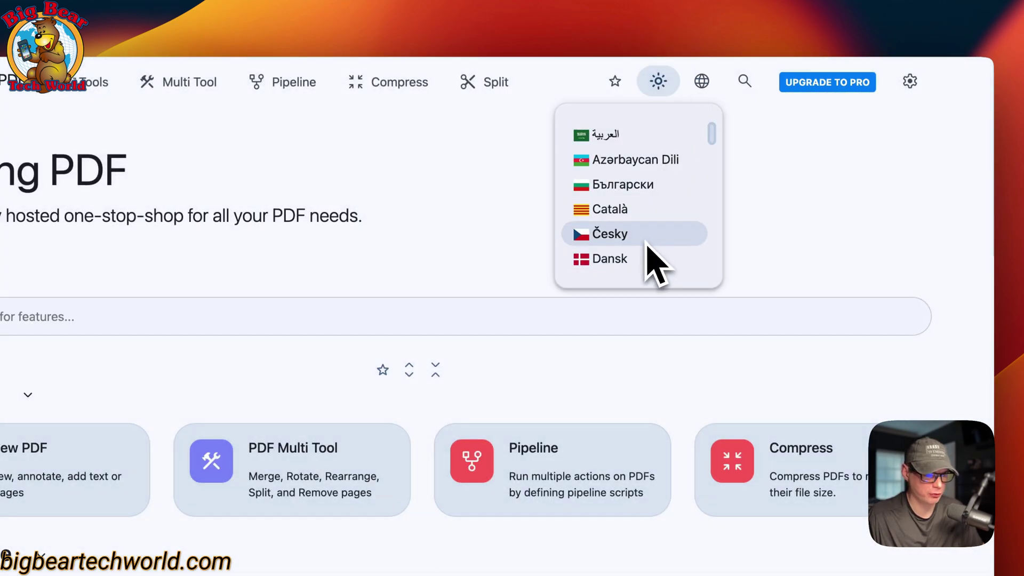
Open the Pipeline tool by searching for "pip", and switch to the Compress PDF tool
left_click(744, 84)
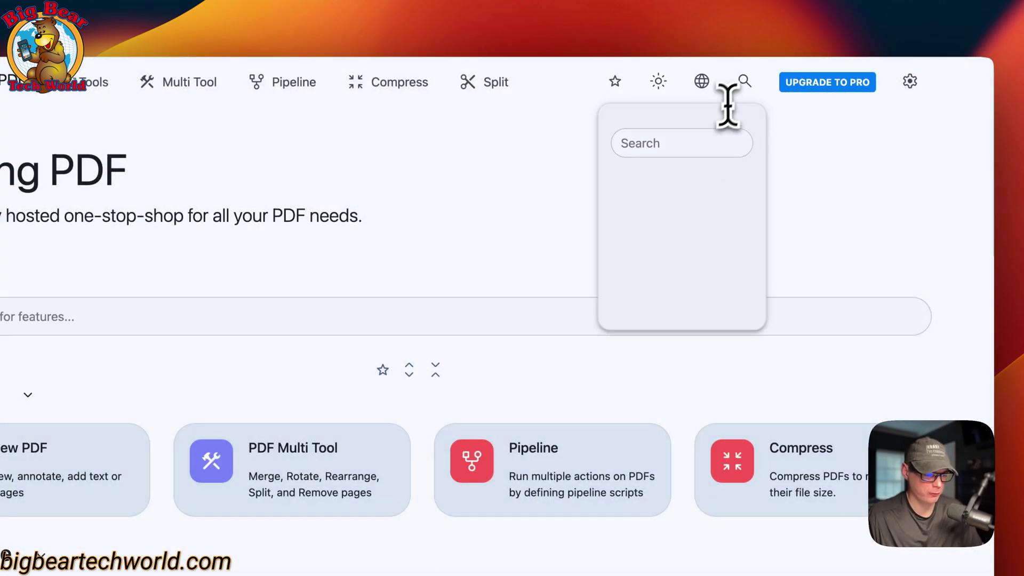
type("pip")
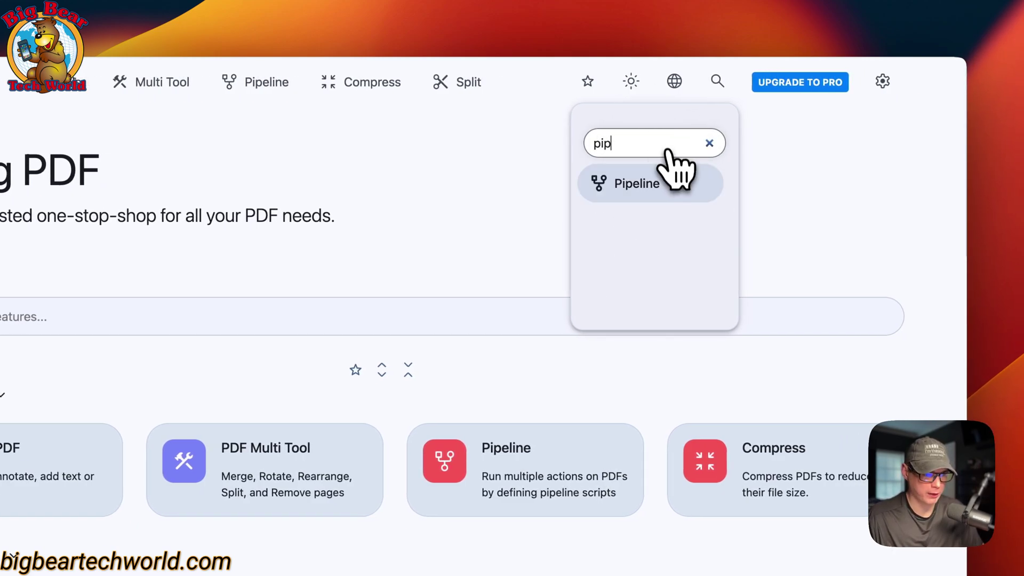
left_click(664, 182)
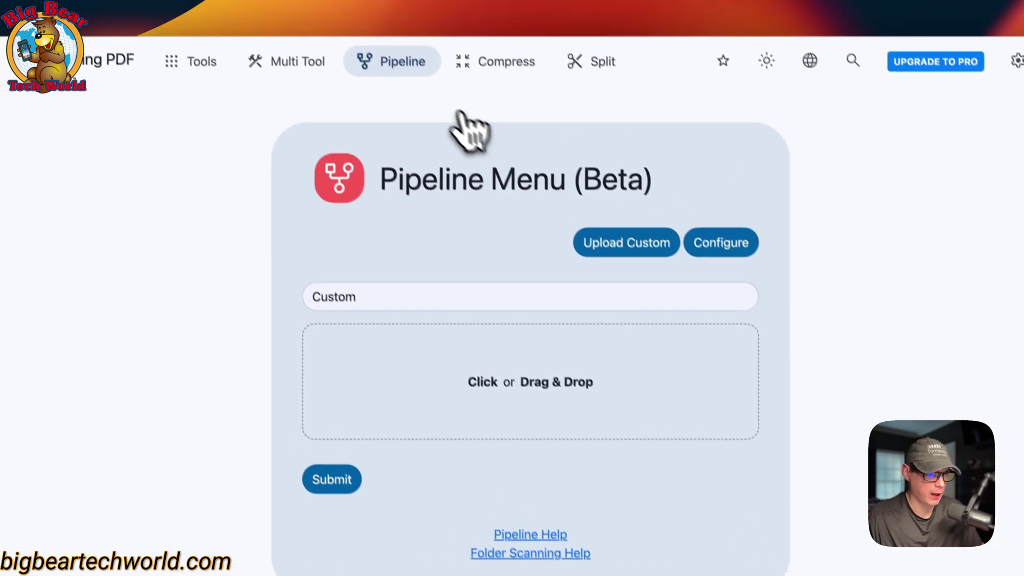
left_click(496, 65)
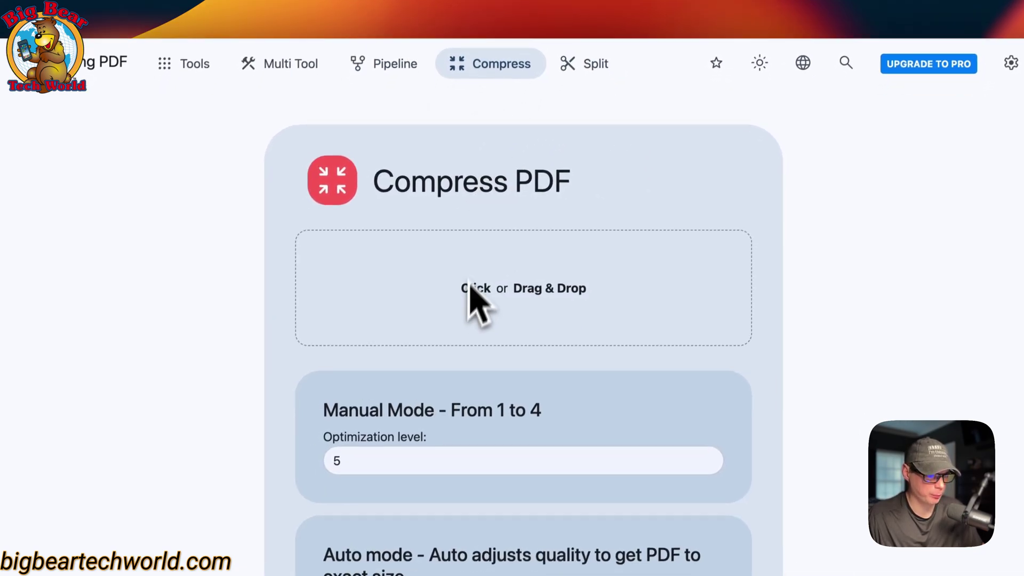
View the Split PDF and PDF Multi Tool pages, and look through the full list of tools
left_click(569, 96)
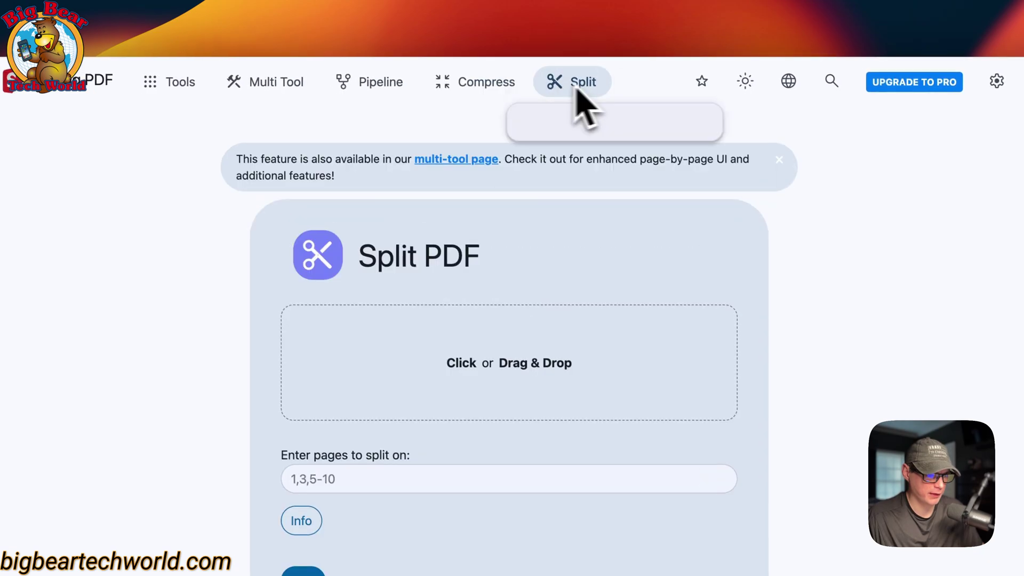
left_click(294, 91)
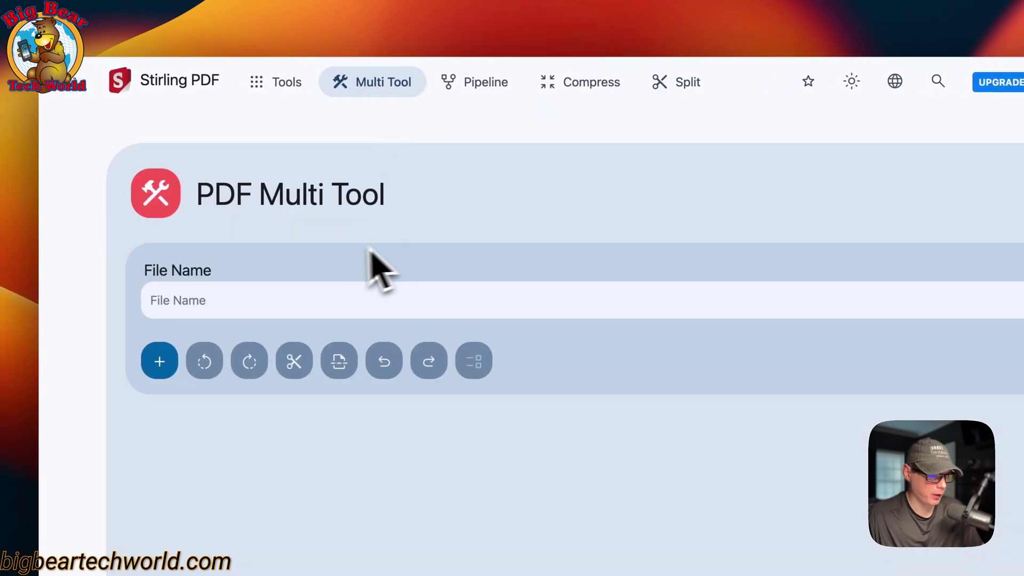
left_click(274, 88)
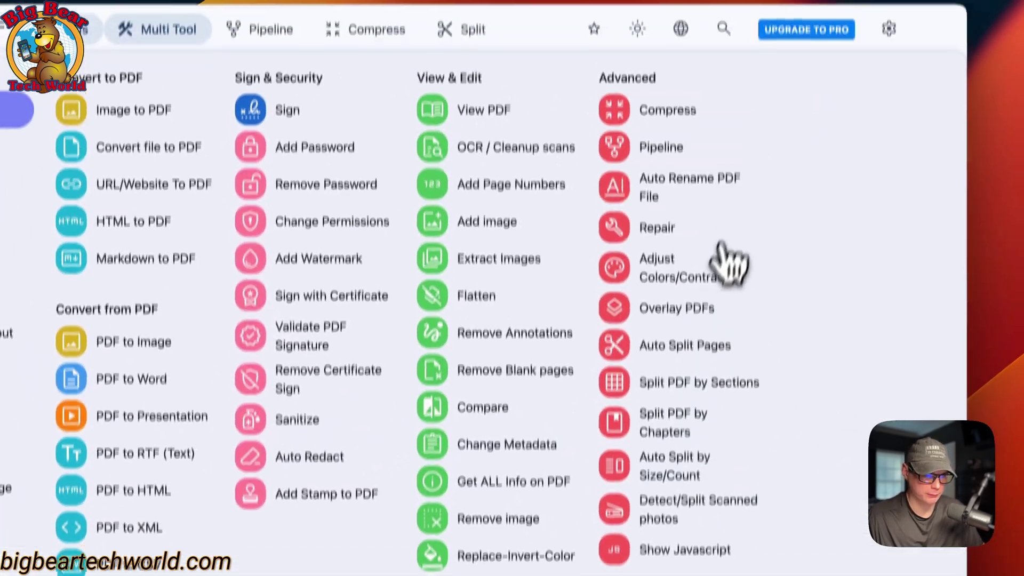
View the Stirling-PDF settings dialog and close it
left_click(888, 79)
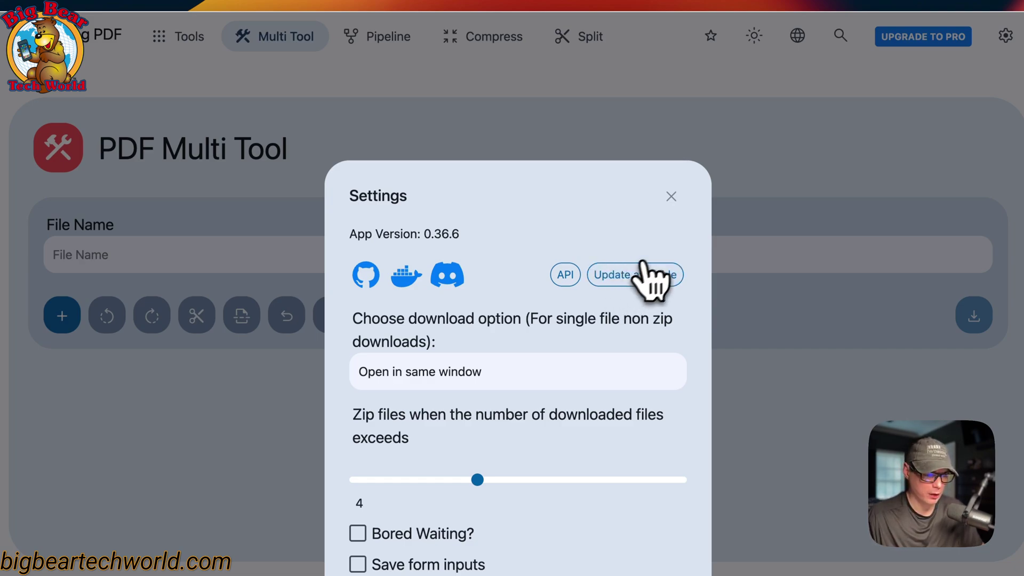
left_click(671, 196)
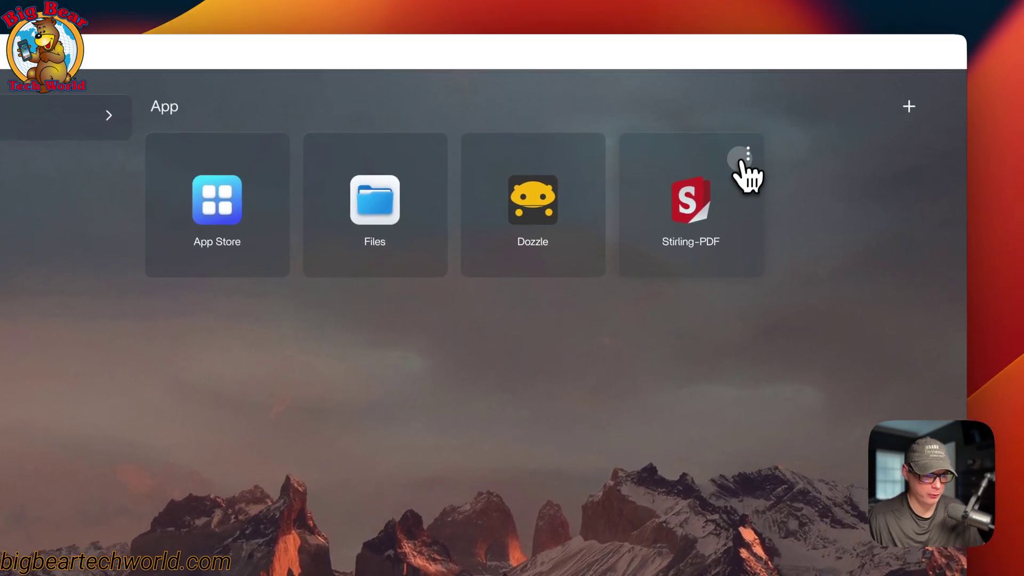
In CasaOS, look at the Stirling-PDF app's options, and view and close the CasaOS system settings
left_click(790, 110)
left_click(783, 257)
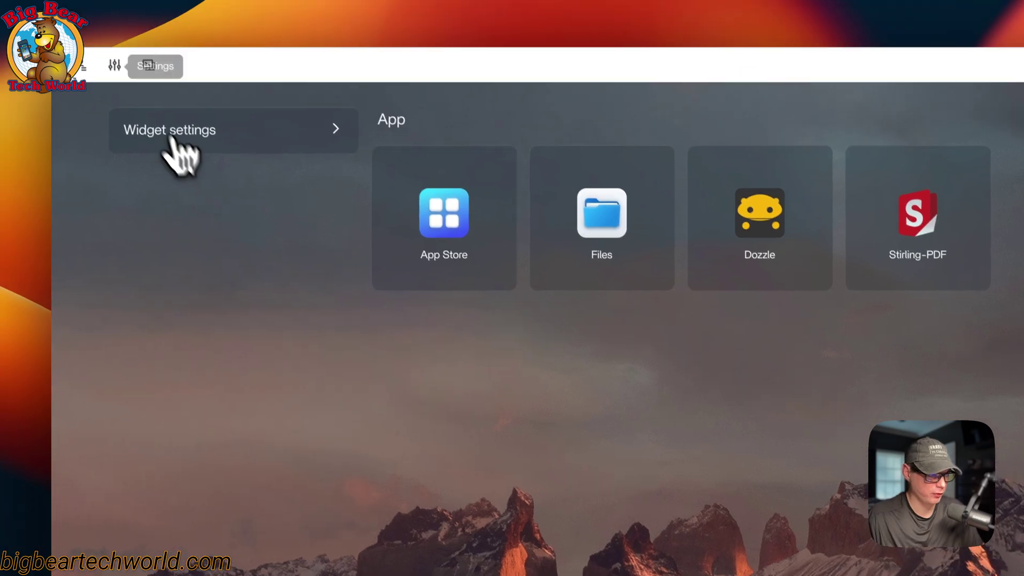
left_click(94, 28)
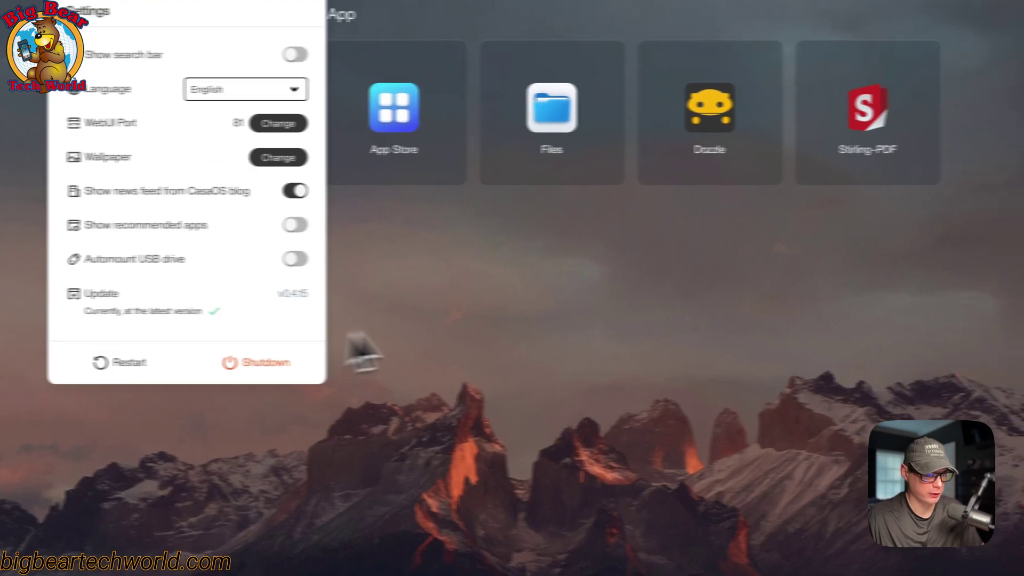
left_click(413, 347)
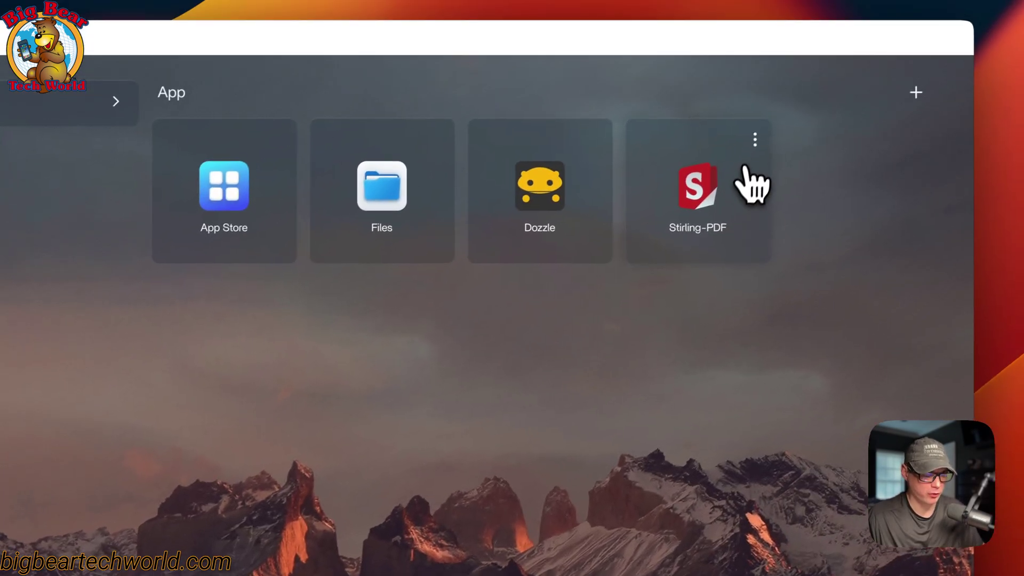
Check the Stirling-PDF app for an update and update it if one is available
left_click(755, 140)
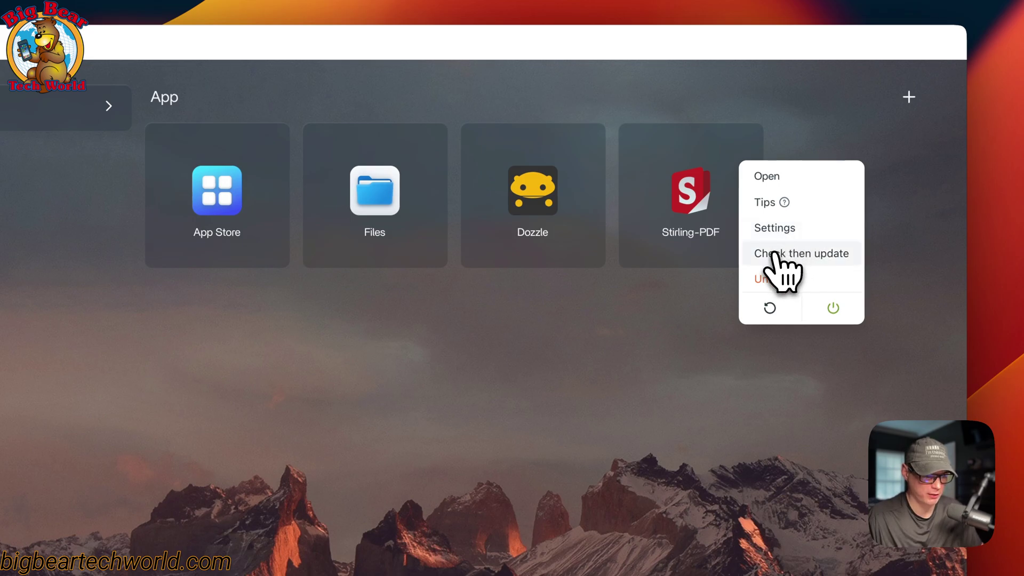
left_click(776, 254)
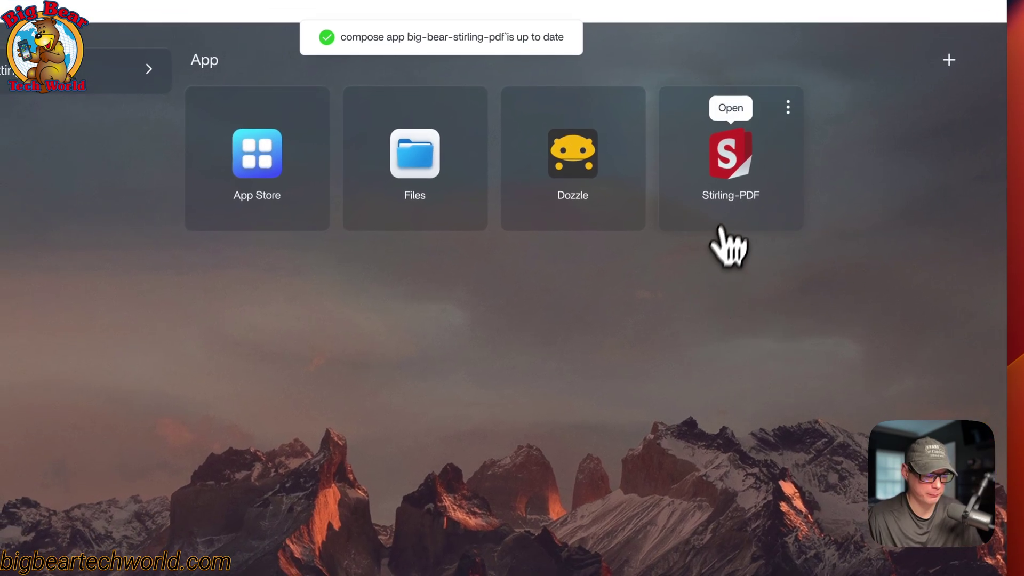
left_click(715, 230)
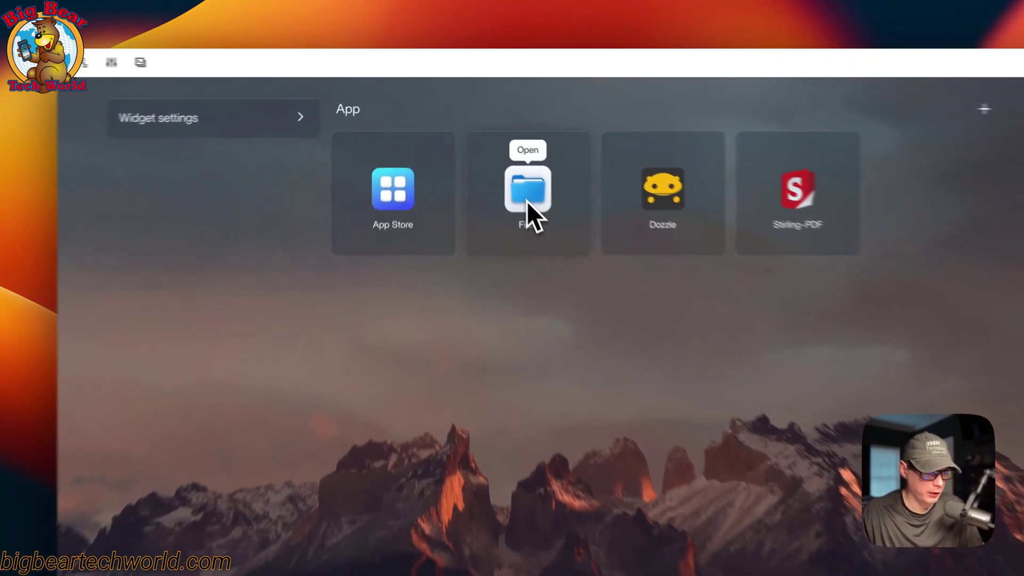
Select the big-bear-stirling-pdf folder in DATA > AppData to show the app's data, and close the file manager
left_click(498, 175)
left_click(278, 211)
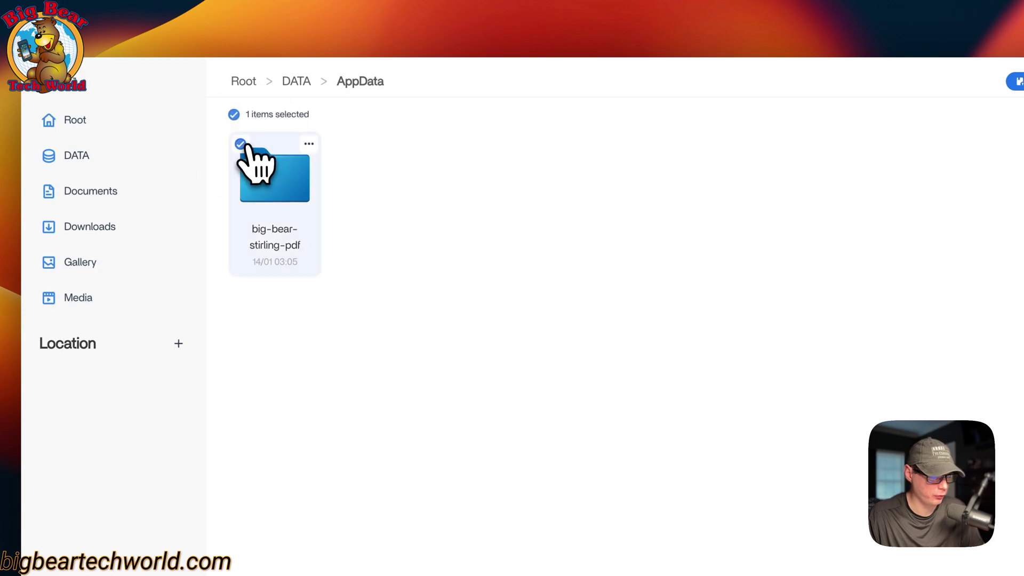
left_click(617, 473)
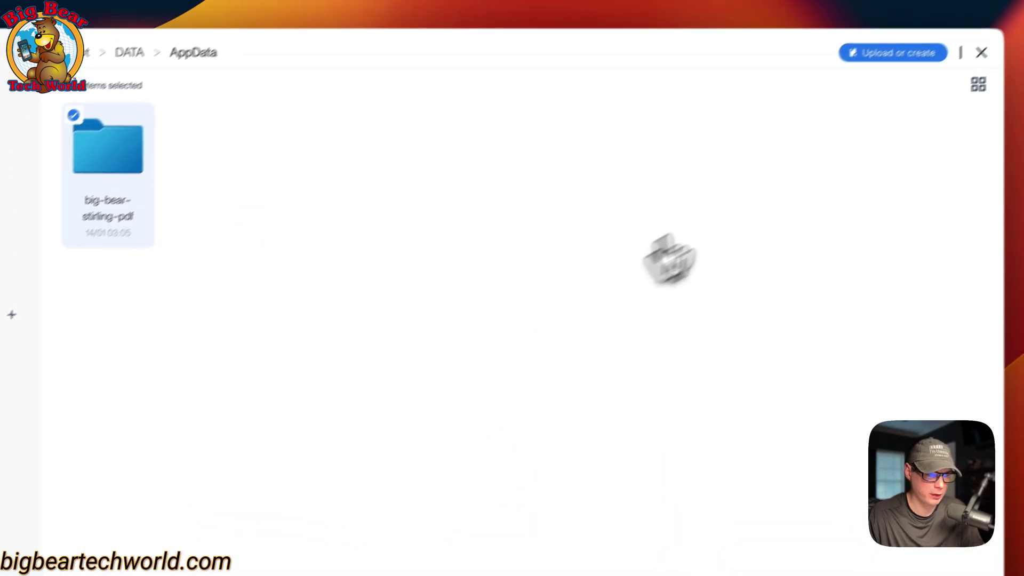
left_click(983, 50)
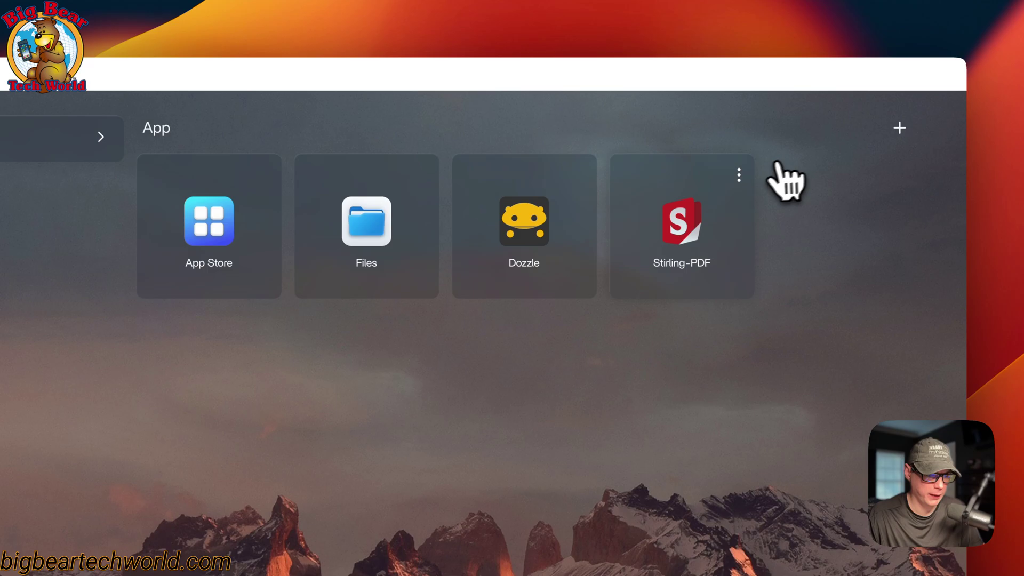
Uninstall Stirling-PDF with the option to delete its userdata (config folder) enabled
left_click(739, 175)
left_click(766, 310)
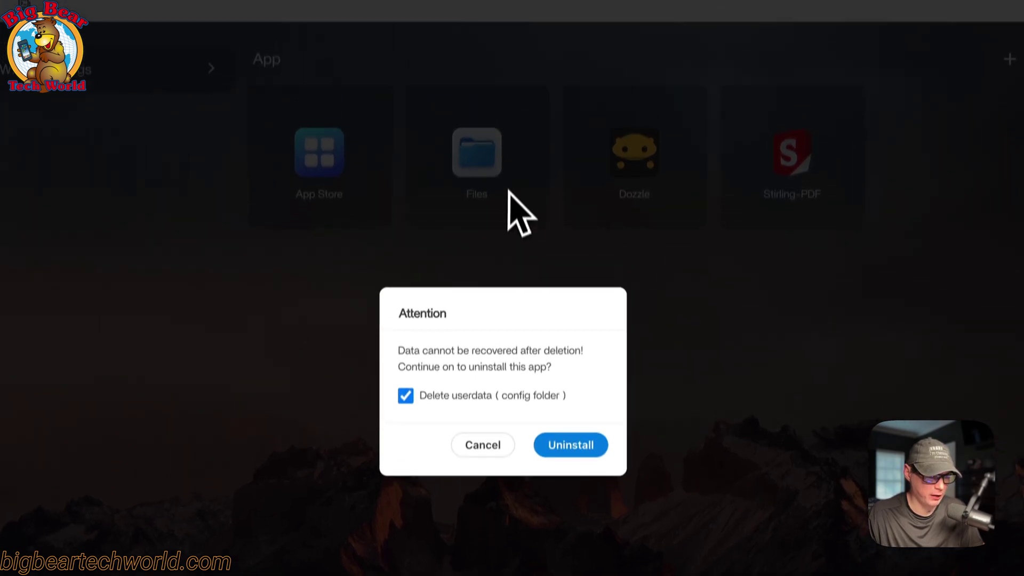
left_click(409, 315)
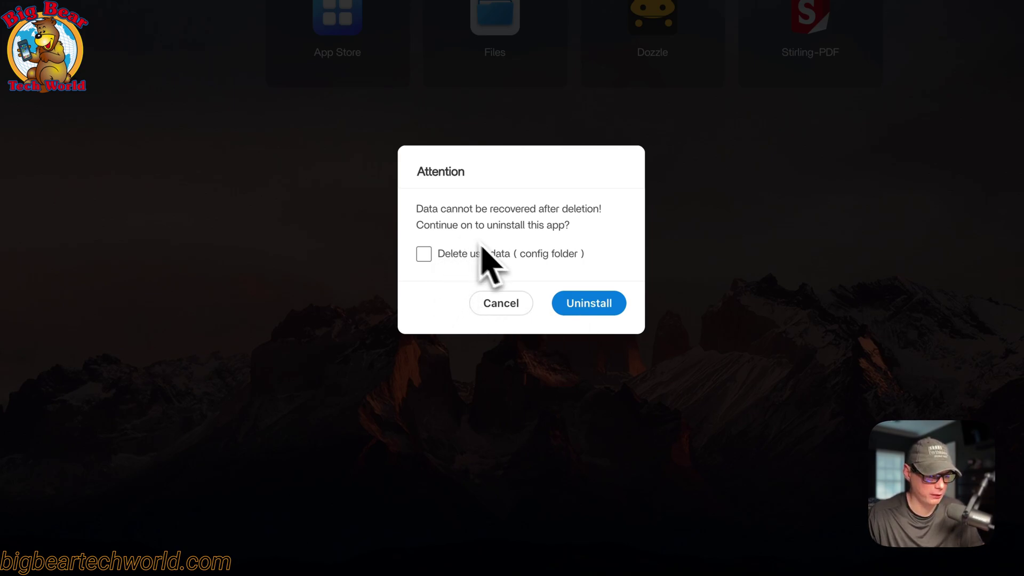
left_click(434, 257)
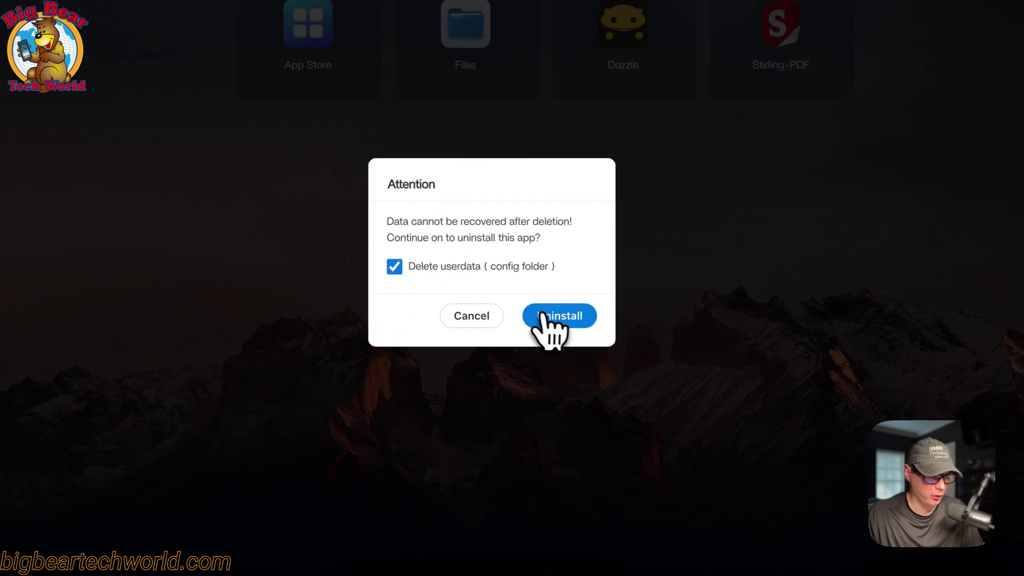
left_click(543, 317)
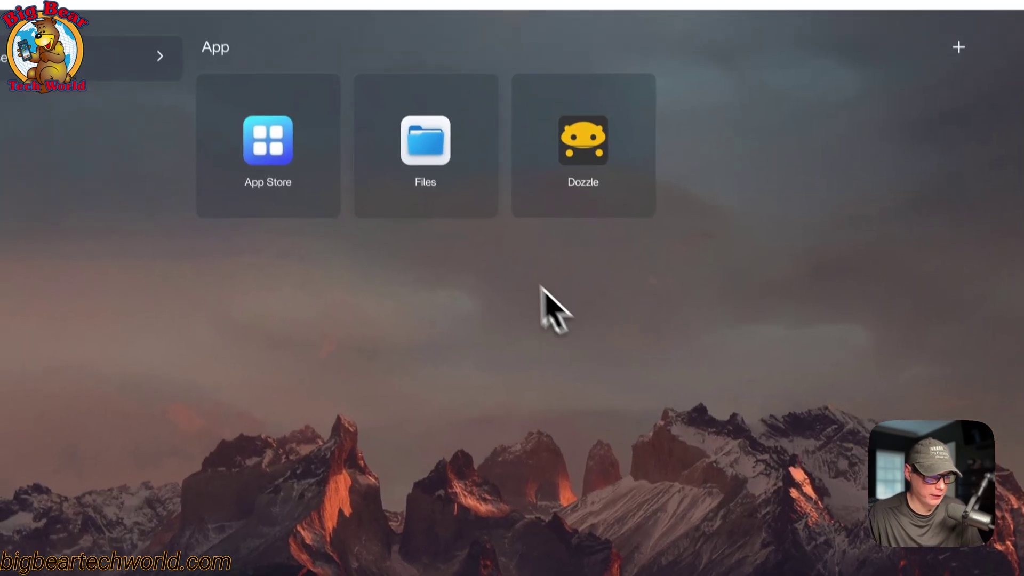
Check the AppData folder for leftover Stirling-PDF data, and close the file manager
left_click(449, 94)
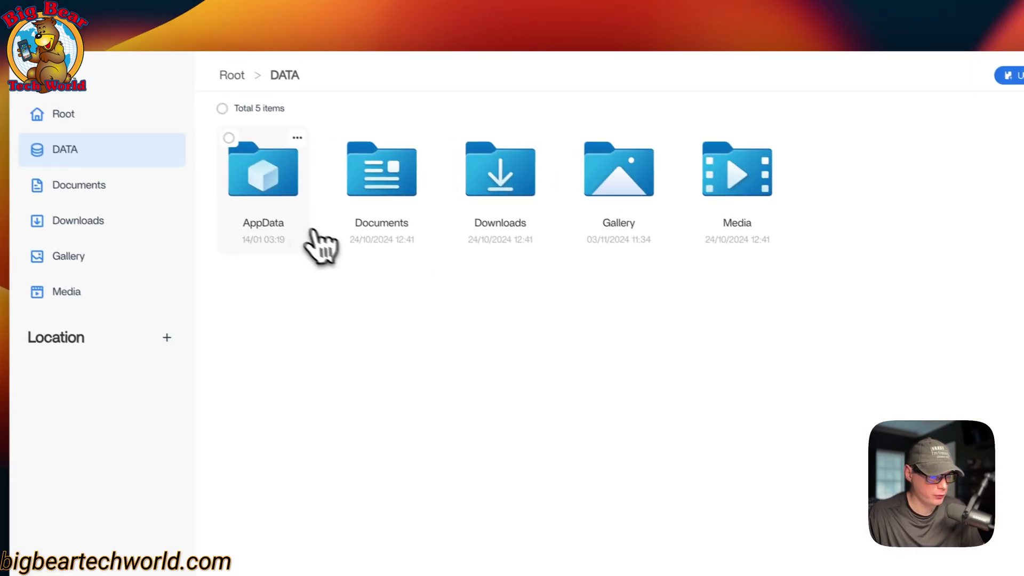
left_click(312, 234)
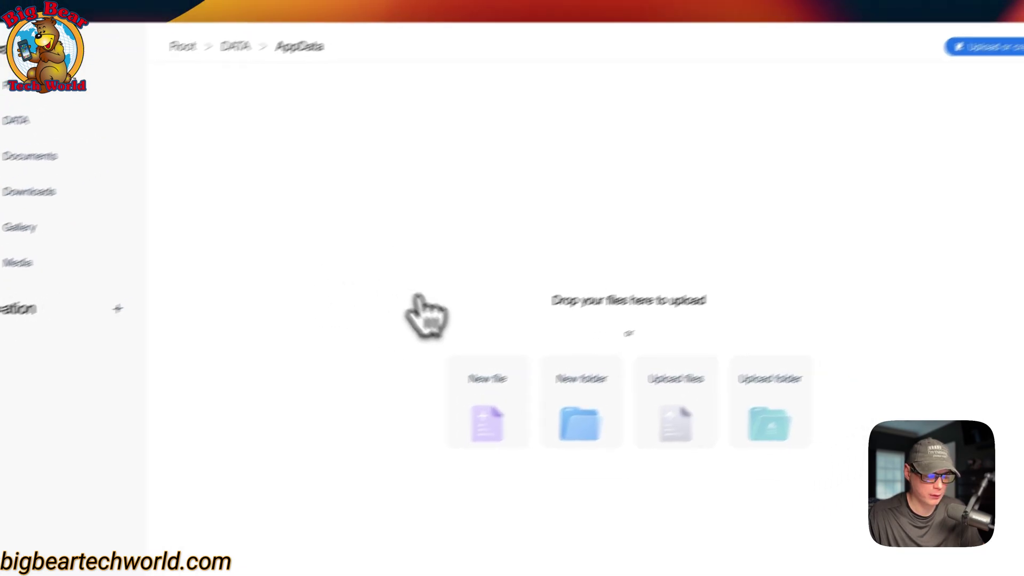
left_click(947, 81)
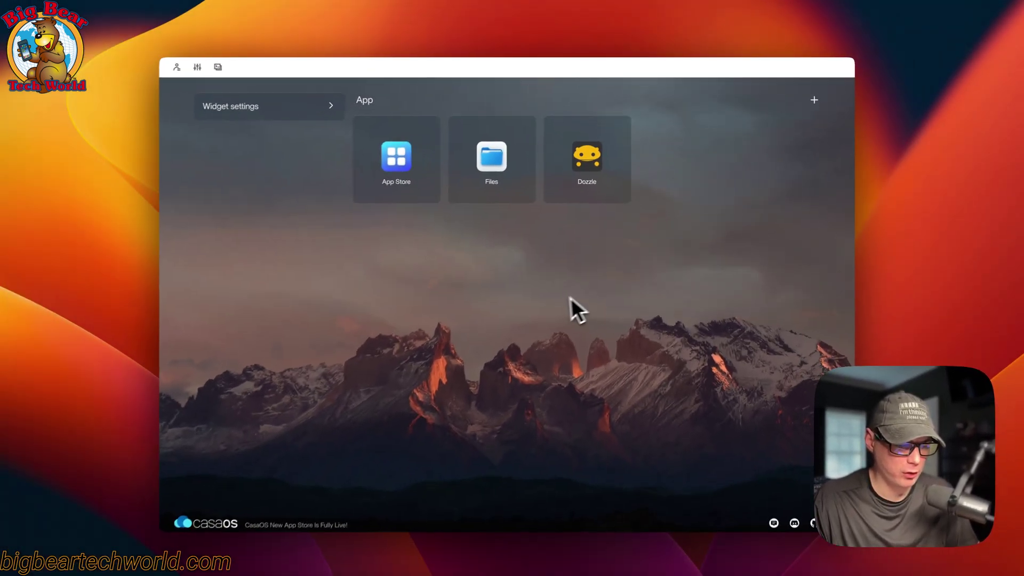